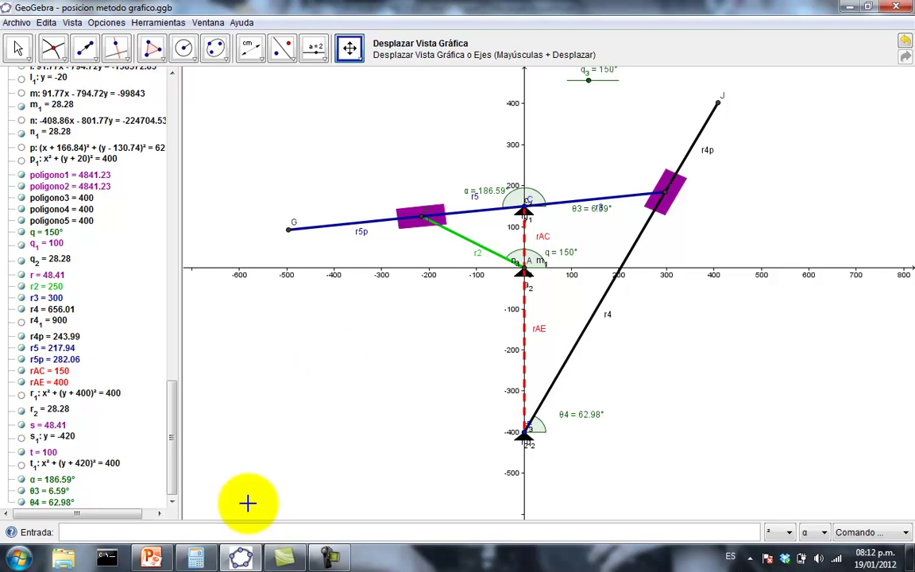
- Switch to the calculator, divide 20940 by 100 to scale the velocity, and return to the GeoGebra drawing
{"action": "left_click", "coordinate": [241, 557]}
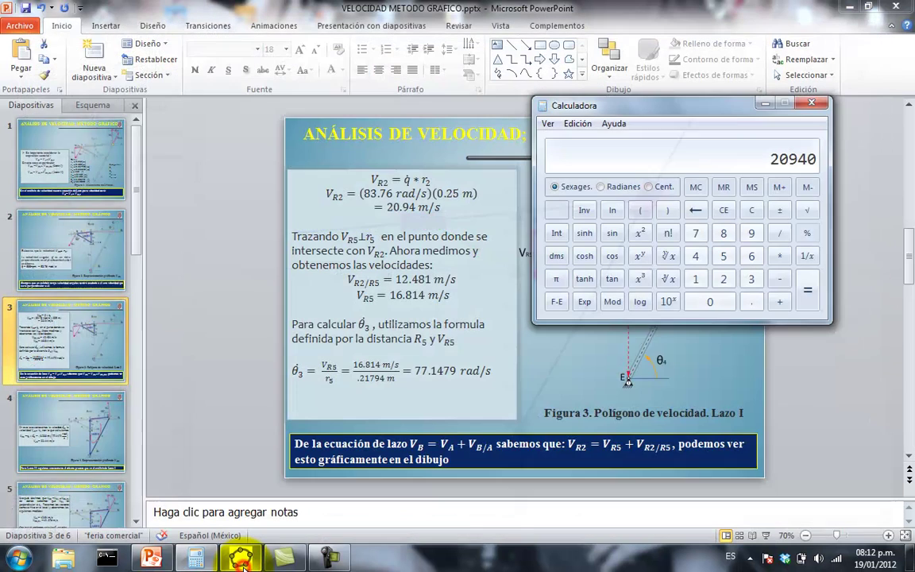
{"action": "left_click", "coordinate": [241, 558]}
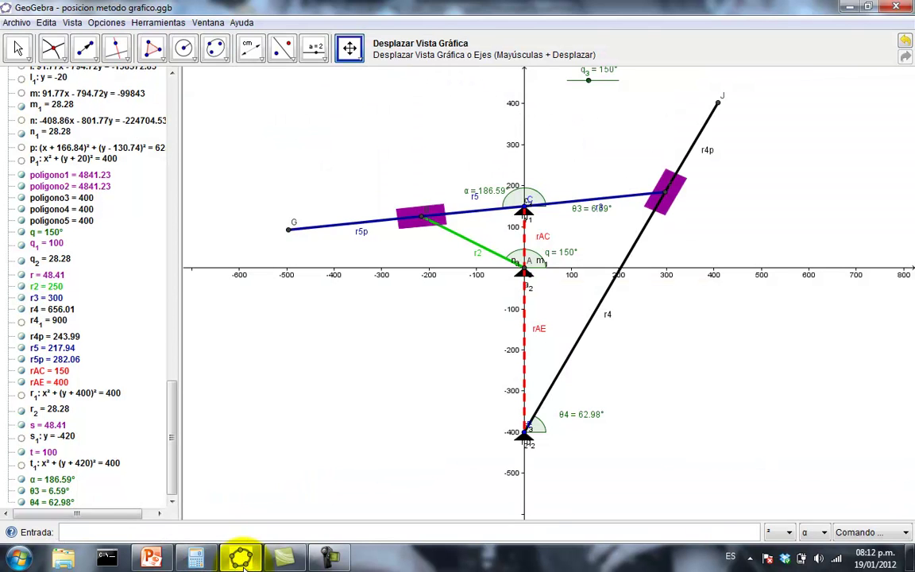
{"action": "left_click", "coordinate": [196, 557]}
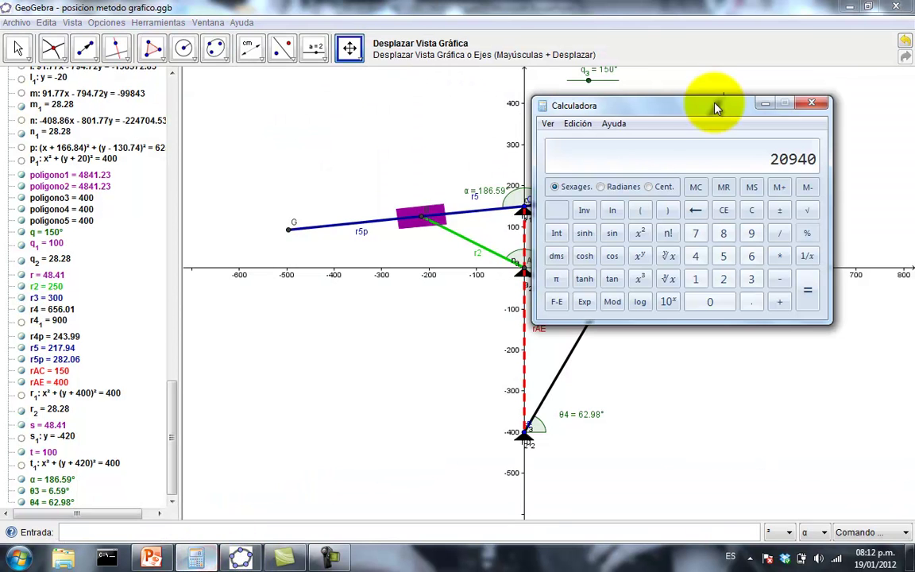
{"action": "left_click_drag", "start_coordinate": [693, 109], "coordinate": [715, 191]}
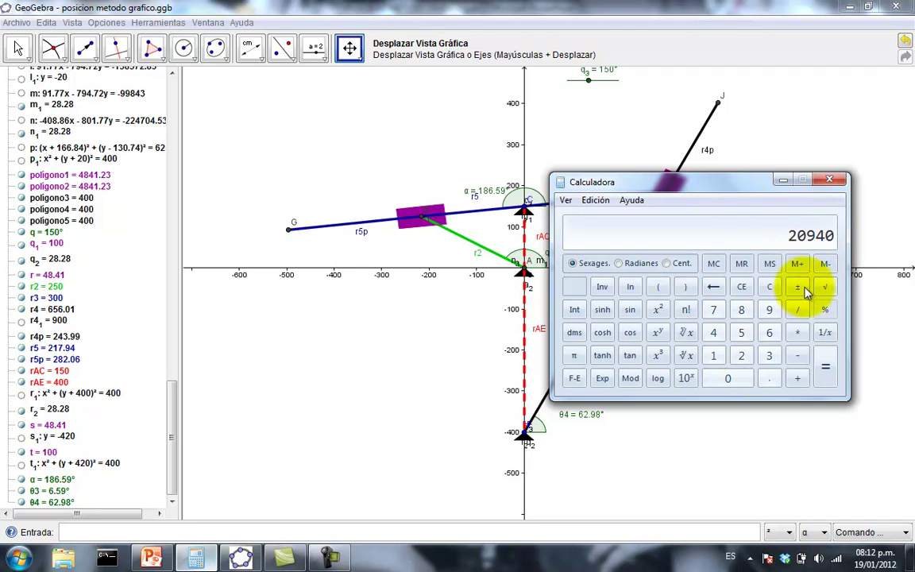
{"action": "left_click", "coordinate": [801, 313]}
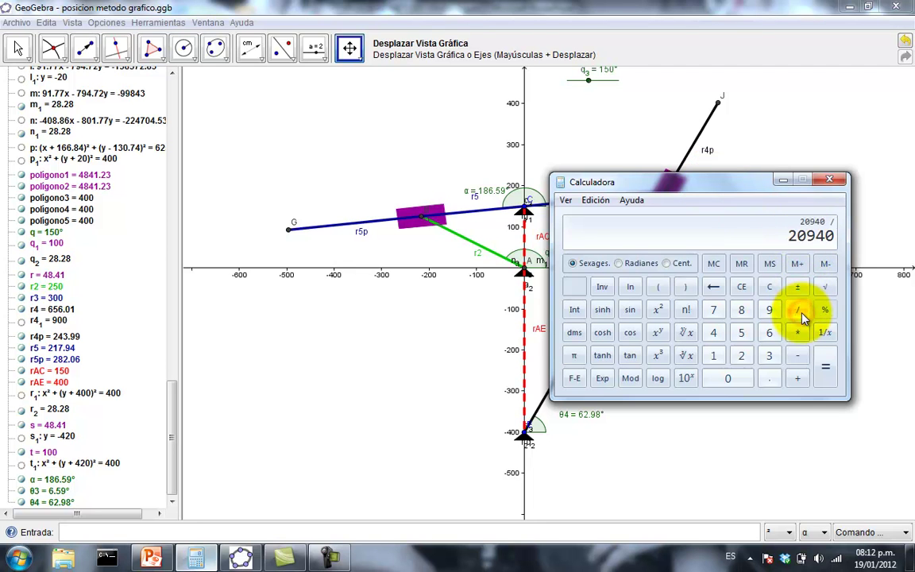
{"action": "left_click", "coordinate": [714, 355]}
{"action": "left_click", "coordinate": [729, 378]}
{"action": "left_click", "coordinate": [729, 378]}
{"action": "left_click", "coordinate": [826, 366]}
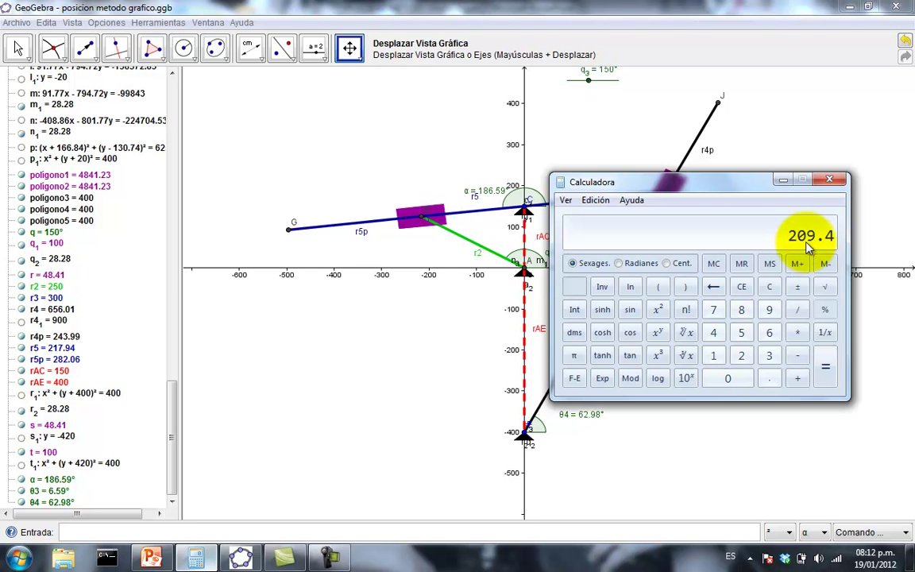
{"action": "left_click", "coordinate": [782, 180]}
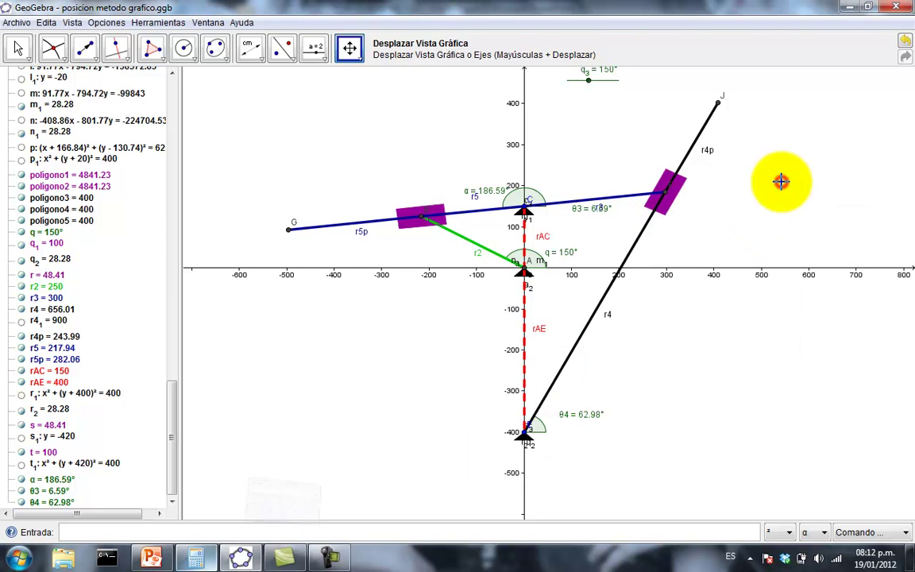
- Construct the perpendicular to r2 through point B' and a circle centred at B' with radius 209.4
{"action": "left_click", "coordinate": [117, 46]}
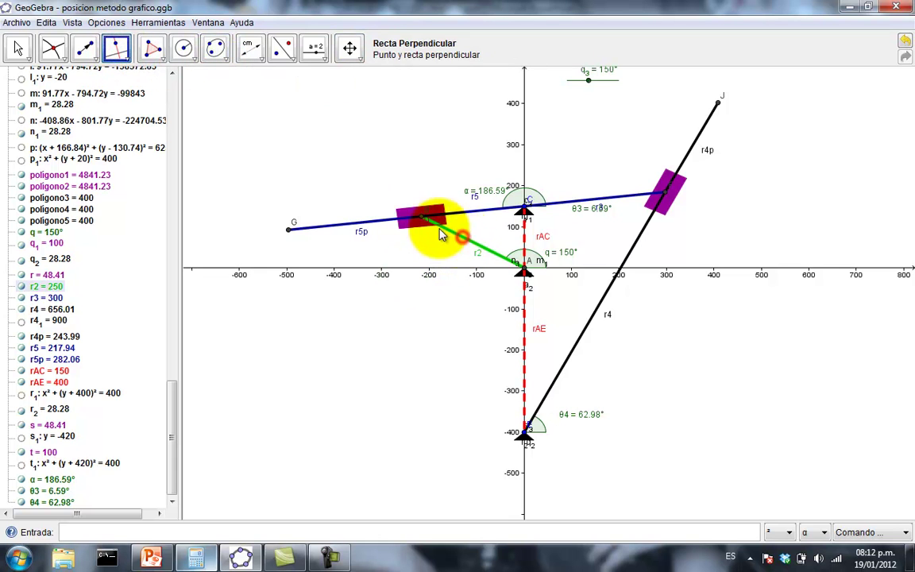
{"action": "left_click", "coordinate": [420, 216]}
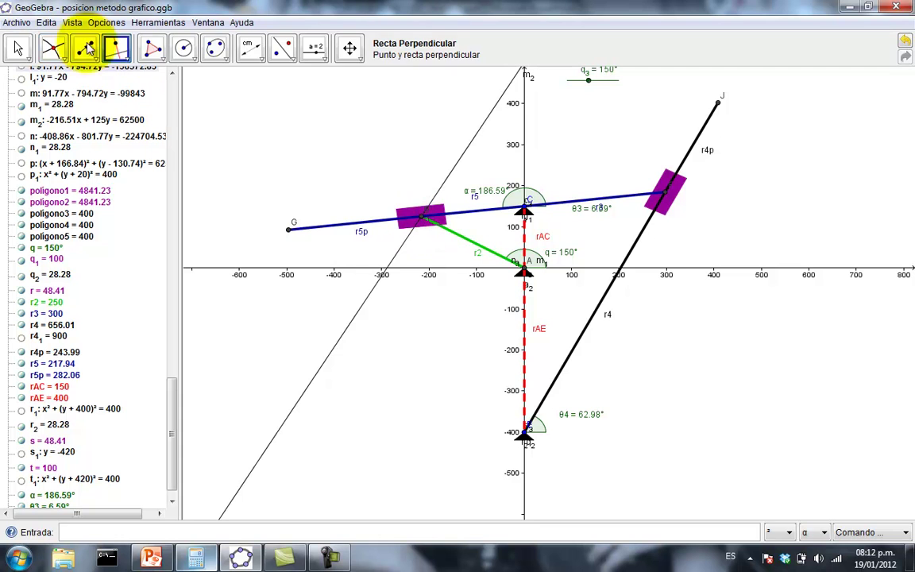
{"action": "left_click", "coordinate": [184, 49]}
{"action": "left_click", "coordinate": [186, 52]}
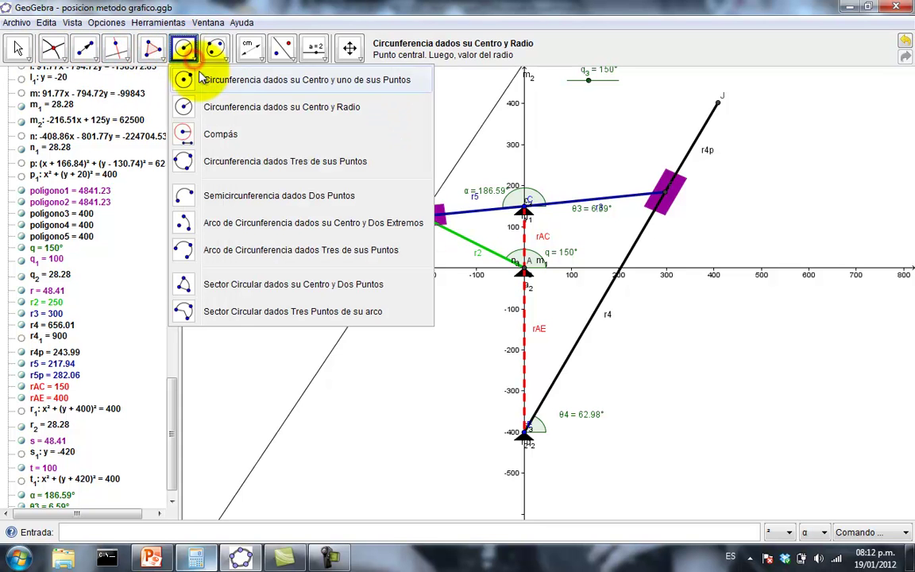
{"action": "left_click", "coordinate": [310, 106]}
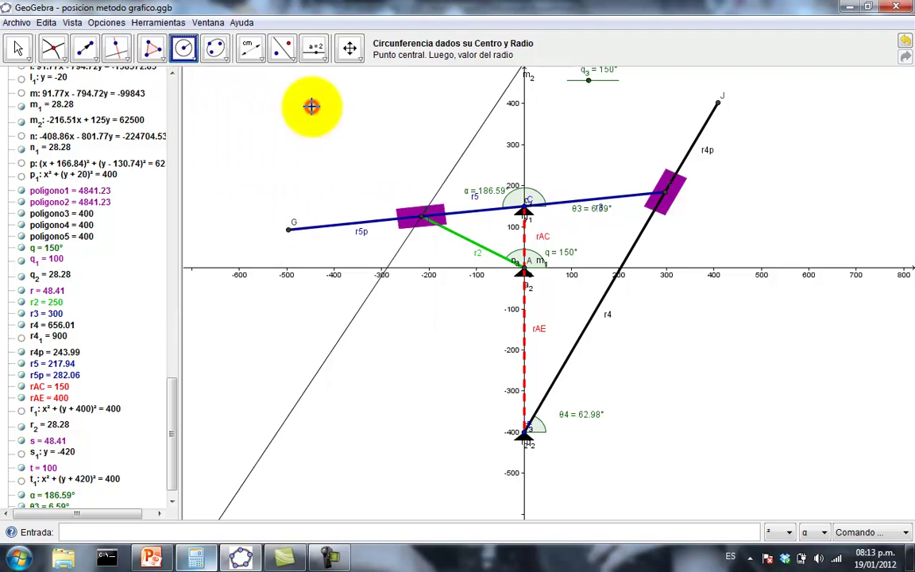
{"action": "left_click", "coordinate": [422, 221]}
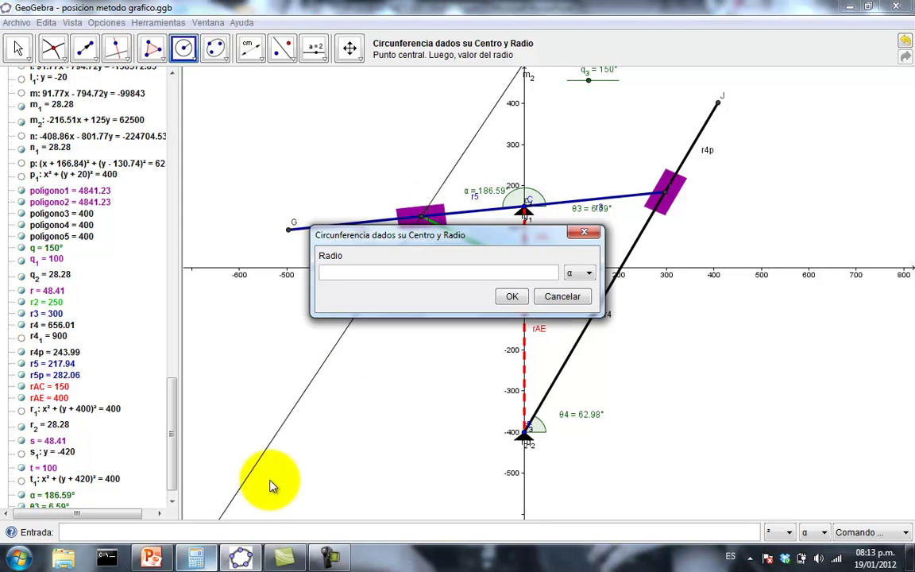
{"action": "left_click", "coordinate": [199, 554]}
{"action": "left_click", "coordinate": [200, 554]}
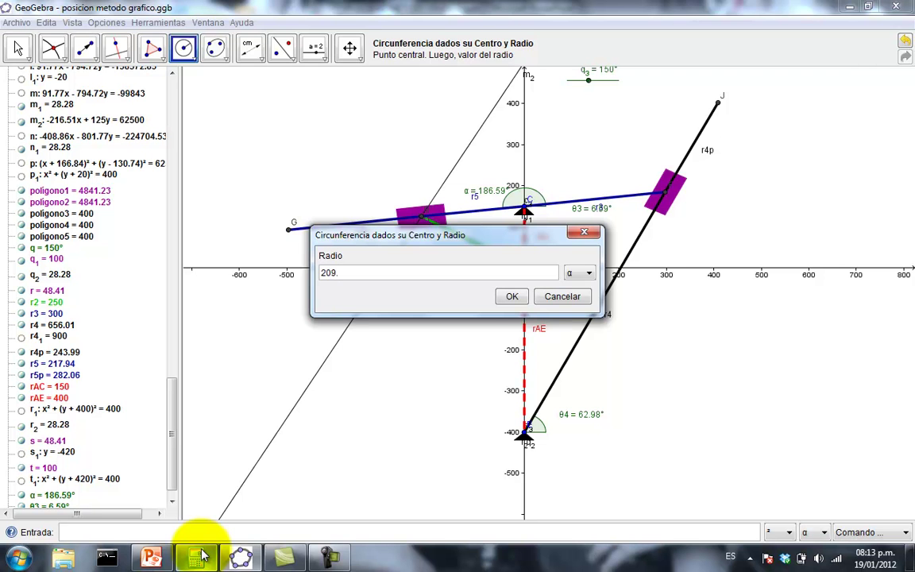
{"action": "left_click", "coordinate": [511, 296]}
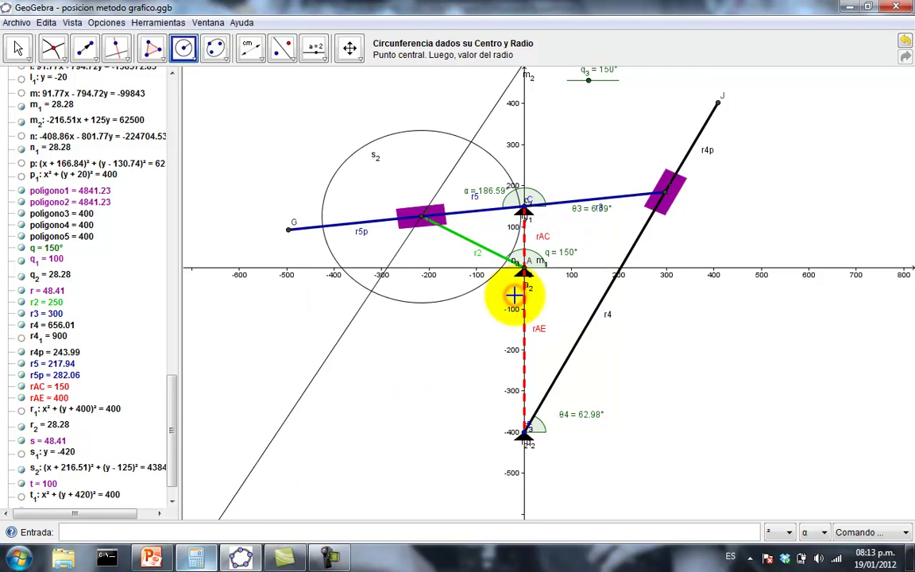
- Create the intersection points of circle s₂ and perpendicular line m₂
{"action": "left_click", "coordinate": [19, 51]}
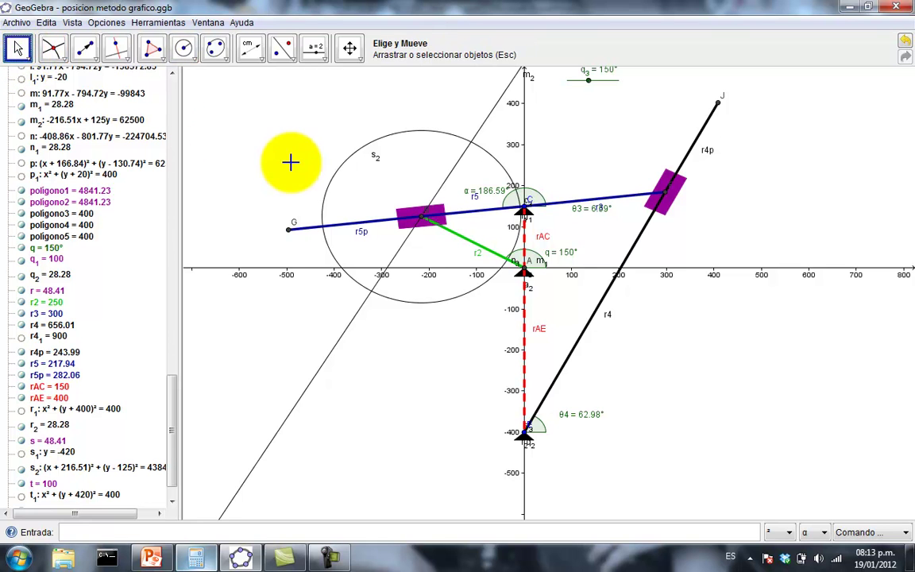
{"action": "left_click", "coordinate": [58, 49]}
{"action": "left_click", "coordinate": [112, 117]}
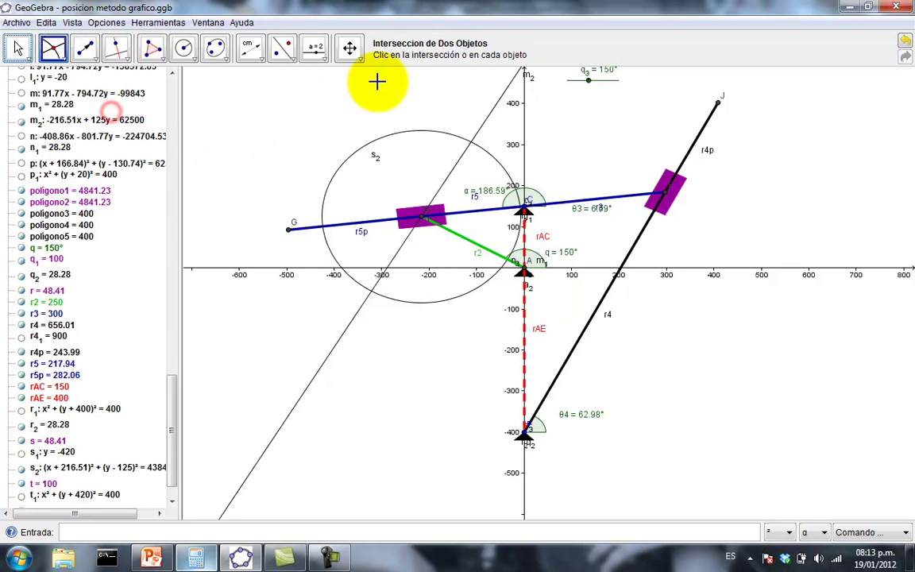
{"action": "left_click", "coordinate": [430, 130]}
{"action": "left_click", "coordinate": [462, 153]}
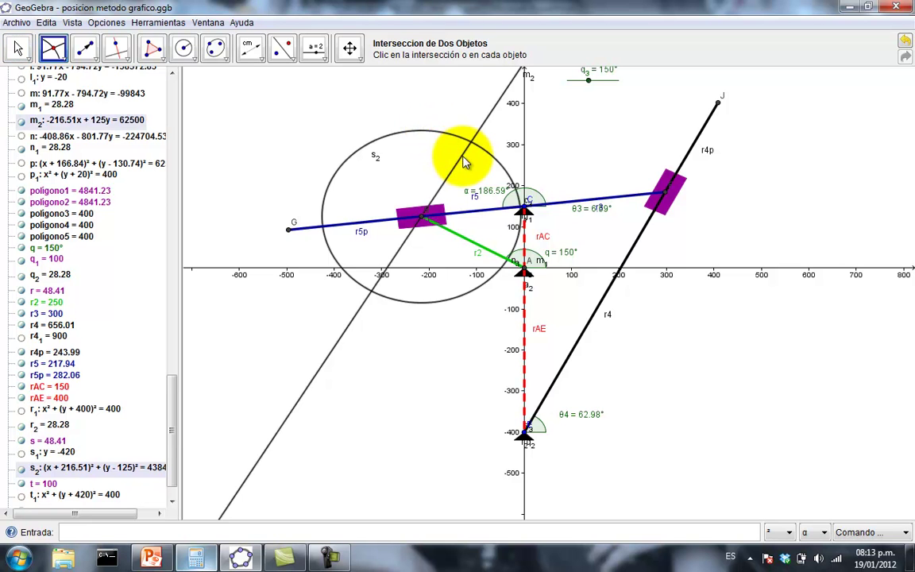
{"action": "left_click", "coordinate": [18, 47]}
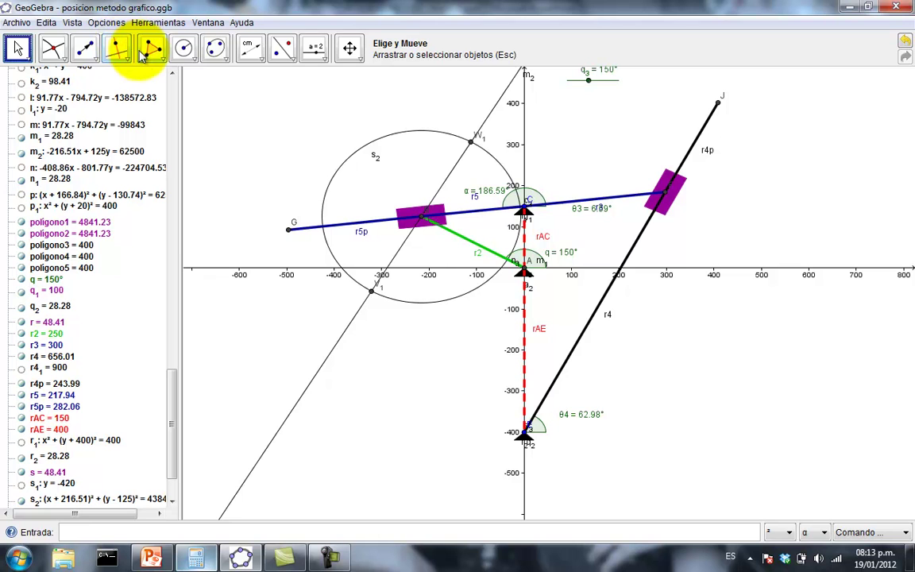
- Draw a vector from B' to the lower intersection point V₁
{"action": "left_click", "coordinate": [86, 47]}
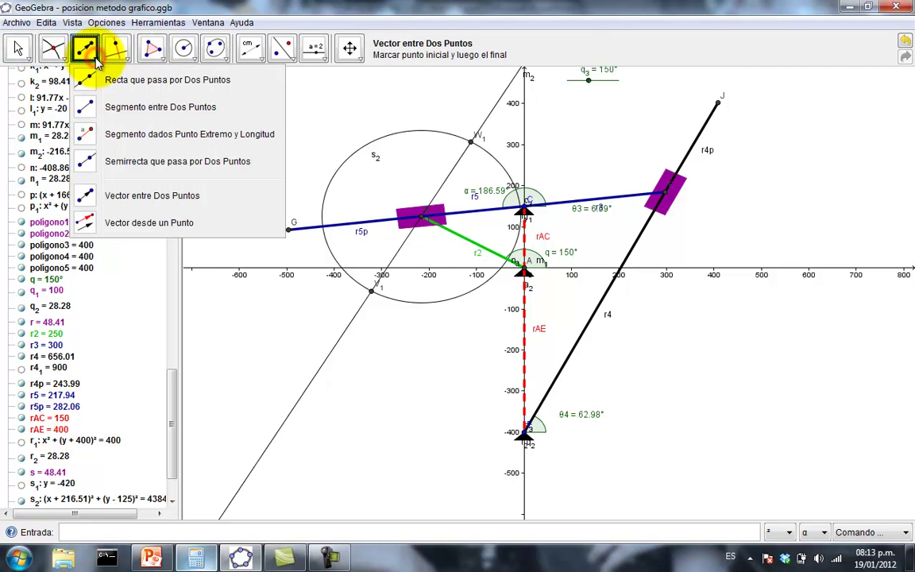
{"action": "left_click", "coordinate": [125, 199]}
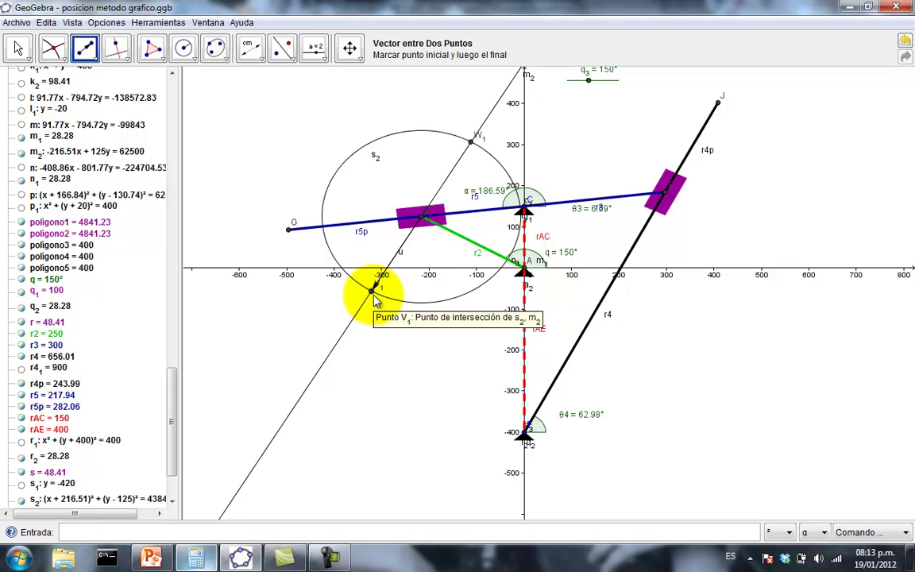
{"action": "left_click", "coordinate": [18, 47]}
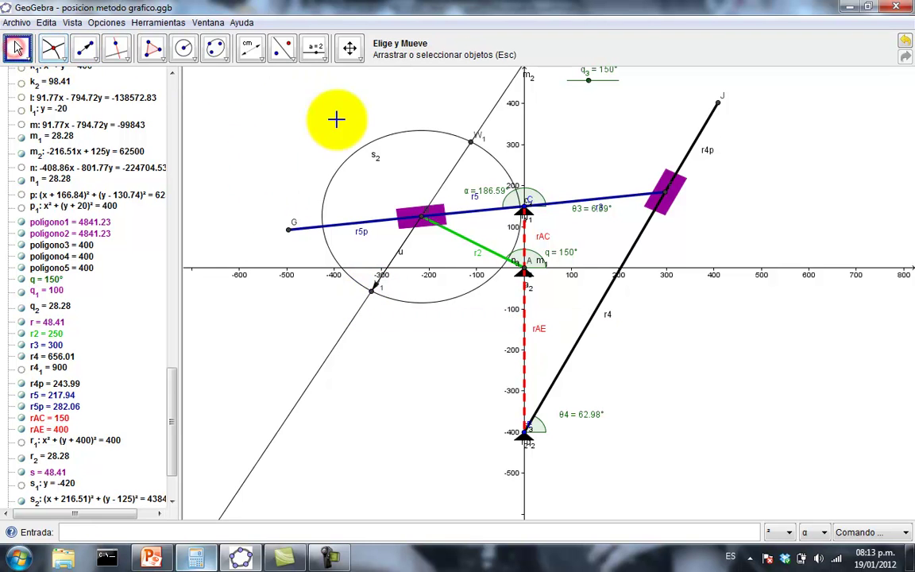
- Hide circle s₂ and set it as an auxiliary object
{"action": "right_click", "coordinate": [387, 133]}
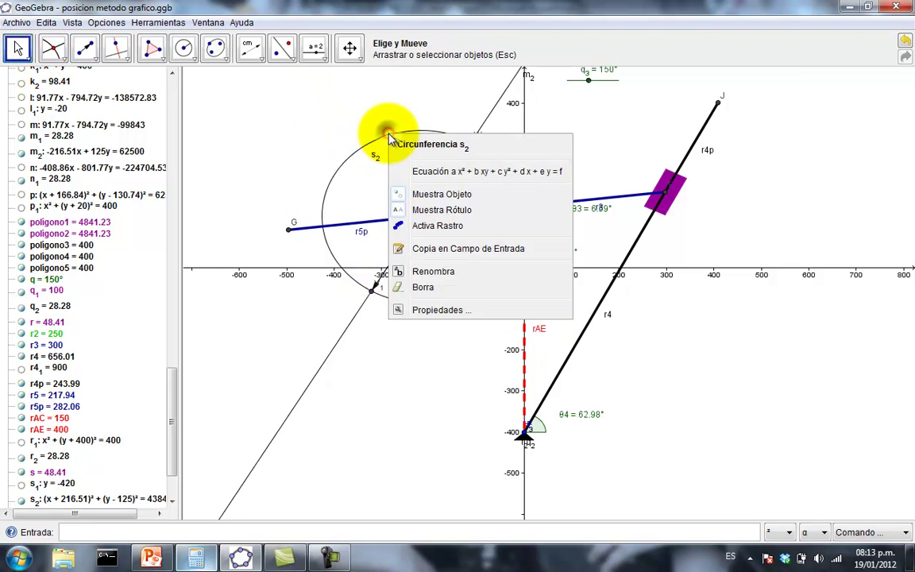
{"action": "left_click", "coordinate": [459, 310]}
{"action": "left_click", "coordinate": [389, 232]}
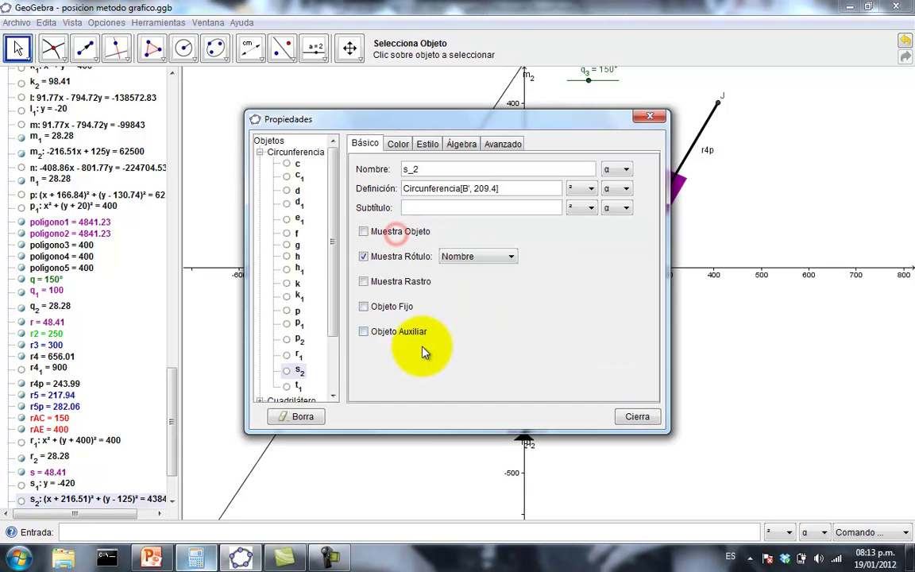
{"action": "left_click", "coordinate": [404, 340]}
{"action": "left_click", "coordinate": [636, 416]}
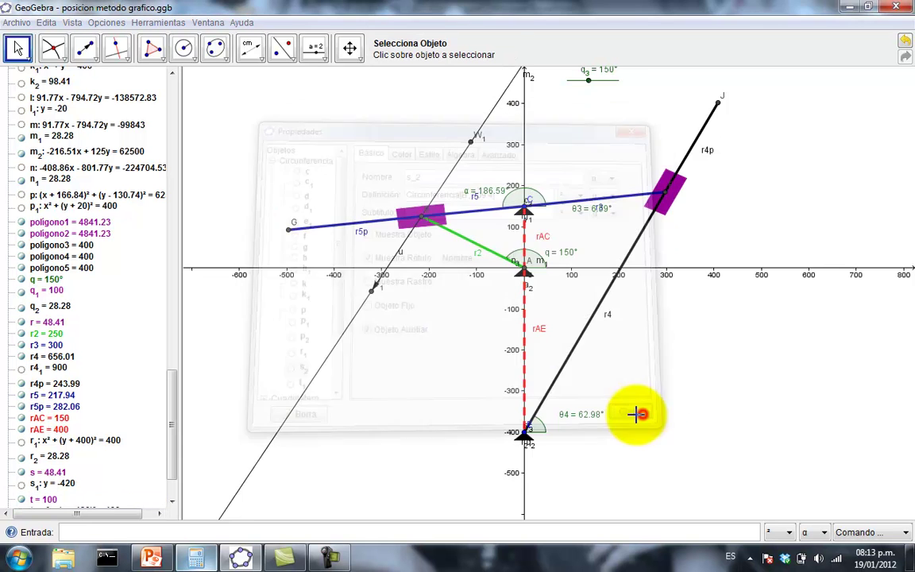
- Hide perpendicular line m₂ and set it as an auxiliary object
{"action": "right_click", "coordinate": [463, 152]}
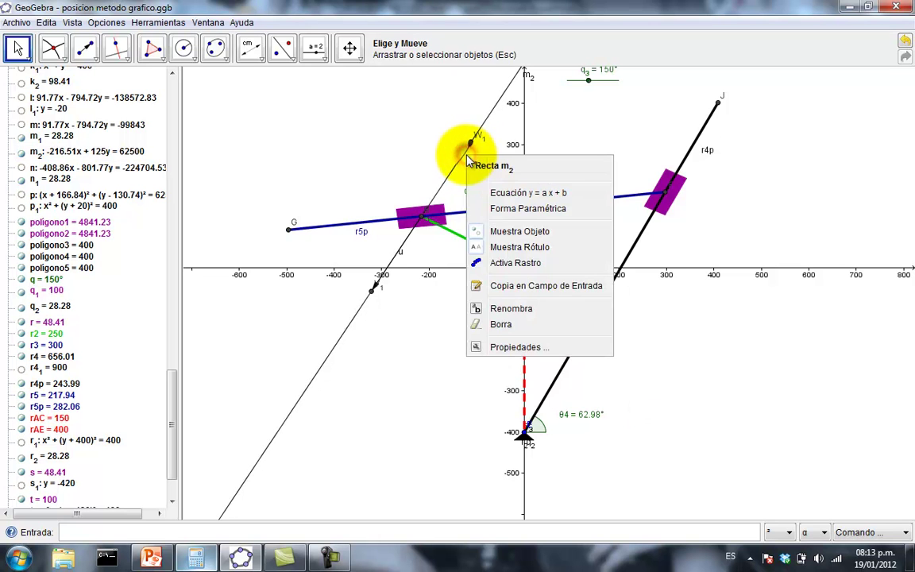
{"action": "left_click", "coordinate": [532, 348]}
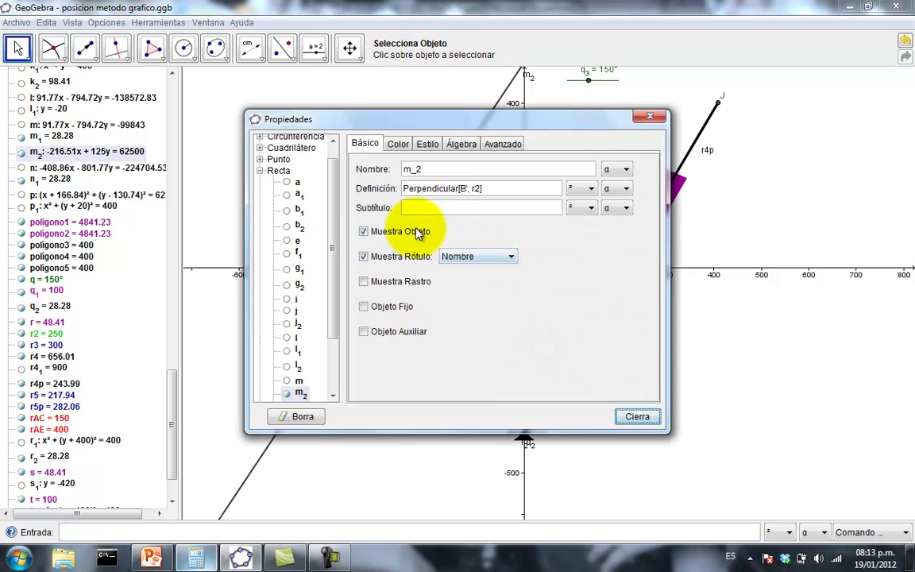
{"action": "left_click", "coordinate": [400, 232]}
{"action": "left_click", "coordinate": [366, 331]}
{"action": "left_click", "coordinate": [637, 416]}
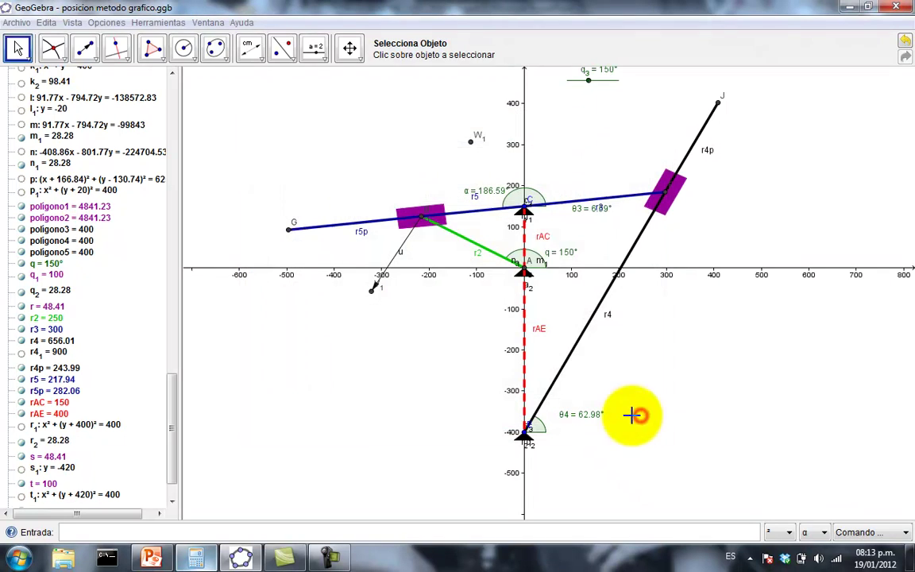
- Hide the unused intersection point W₁ and set it as an auxiliary object
{"action": "right_click", "coordinate": [472, 143]}
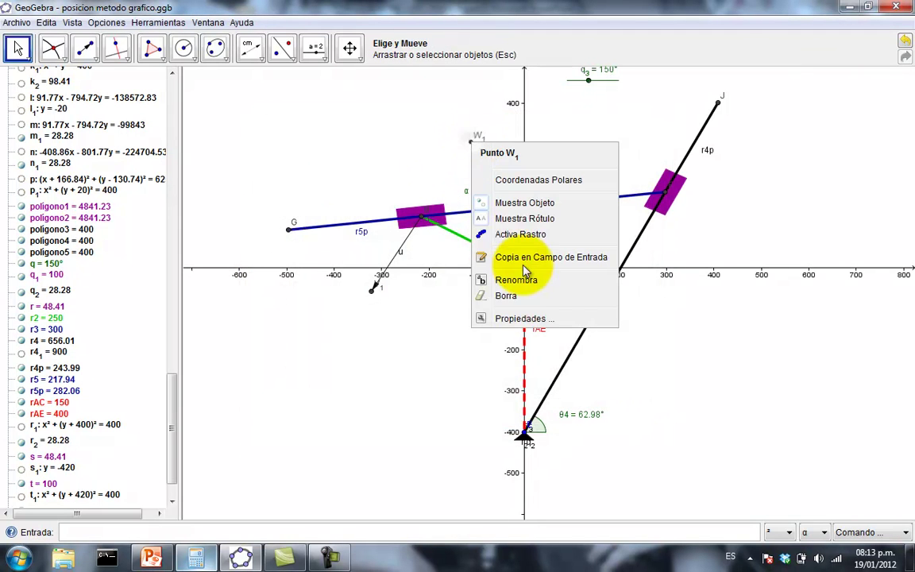
{"action": "left_click", "coordinate": [538, 316]}
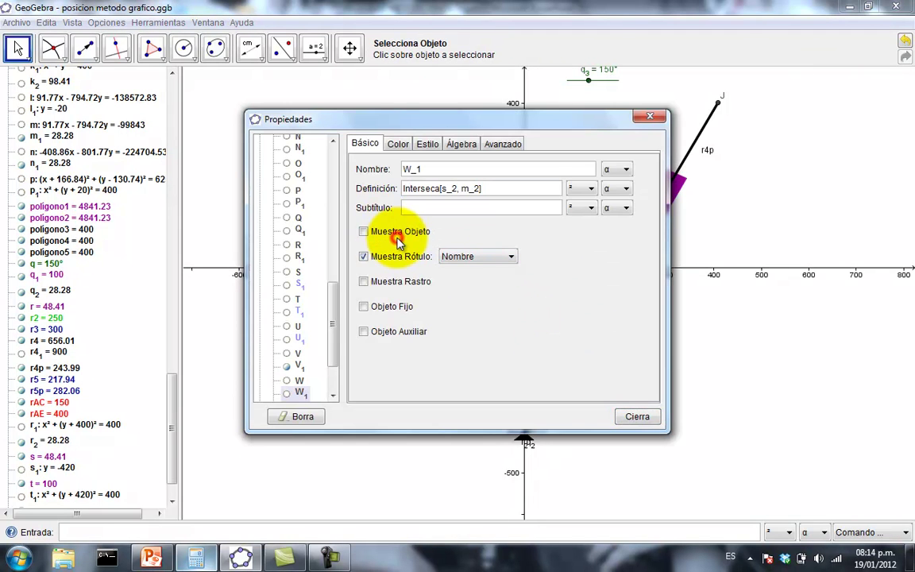
{"action": "left_click", "coordinate": [364, 231]}
{"action": "left_click", "coordinate": [401, 329]}
{"action": "left_click", "coordinate": [636, 416]}
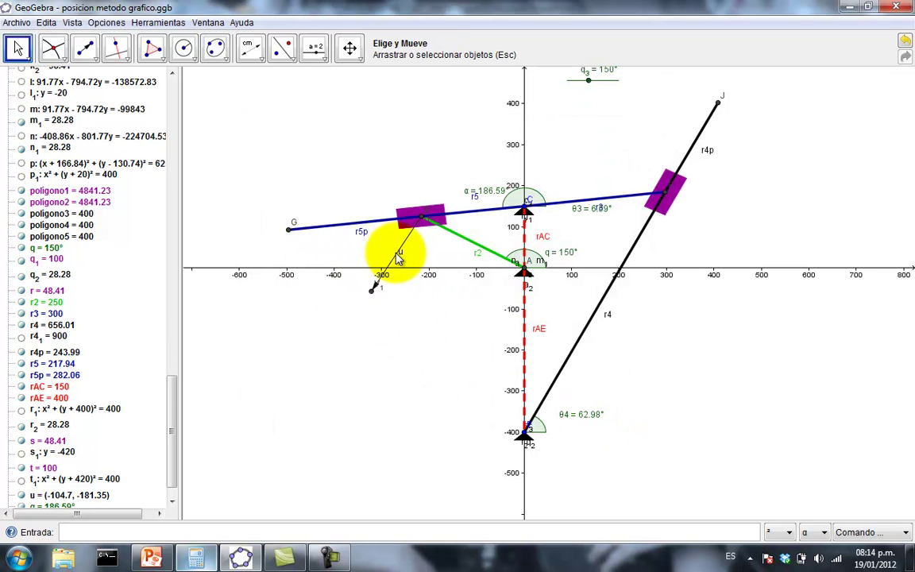
- Add a distance measurement from B' to V₁ and shift its label slightly upward beside the vector
{"action": "left_click", "coordinate": [261, 64]}
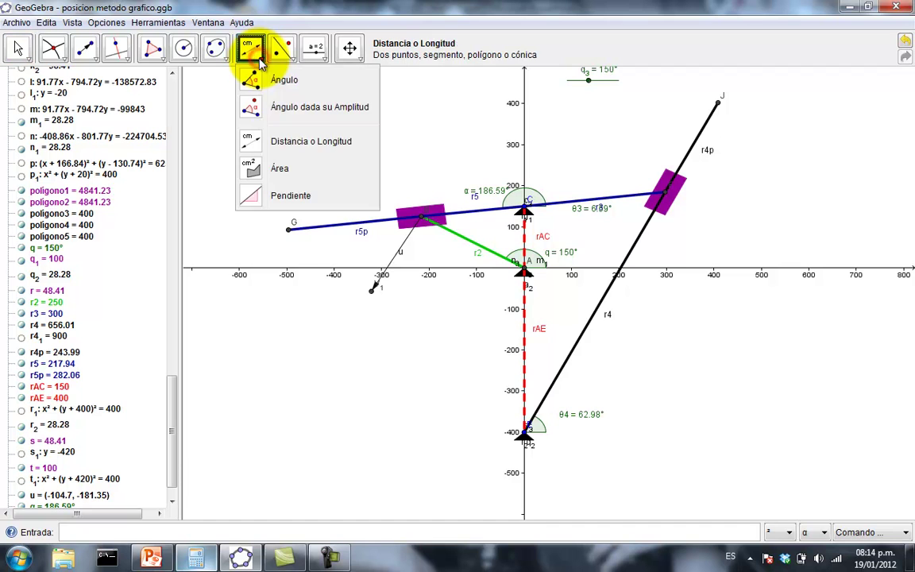
{"action": "left_click", "coordinate": [310, 145]}
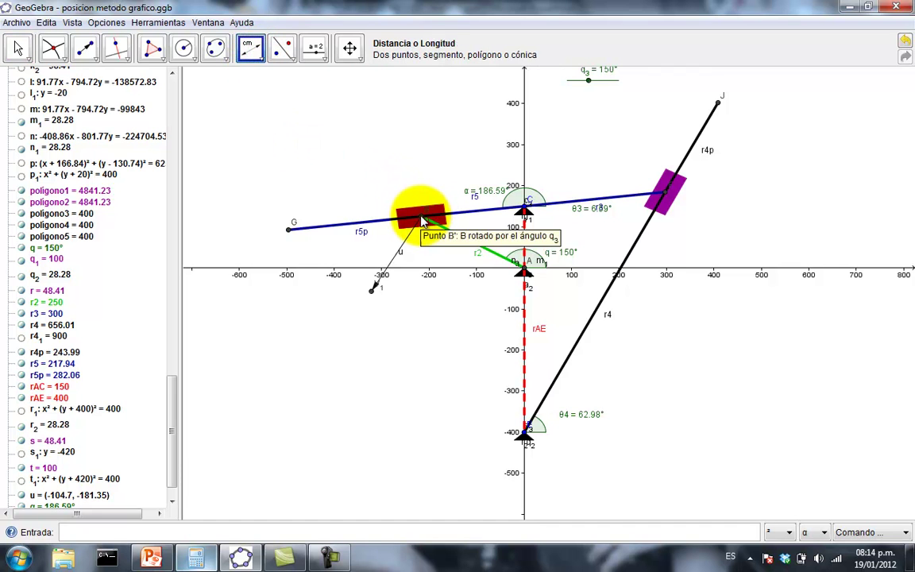
{"action": "left_click", "coordinate": [371, 288]}
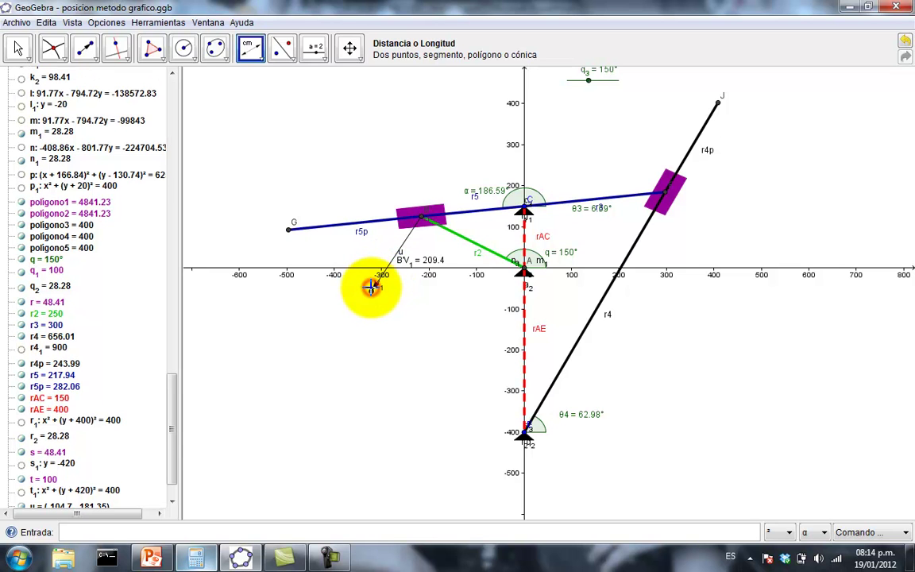
{"action": "left_click", "coordinate": [17, 49]}
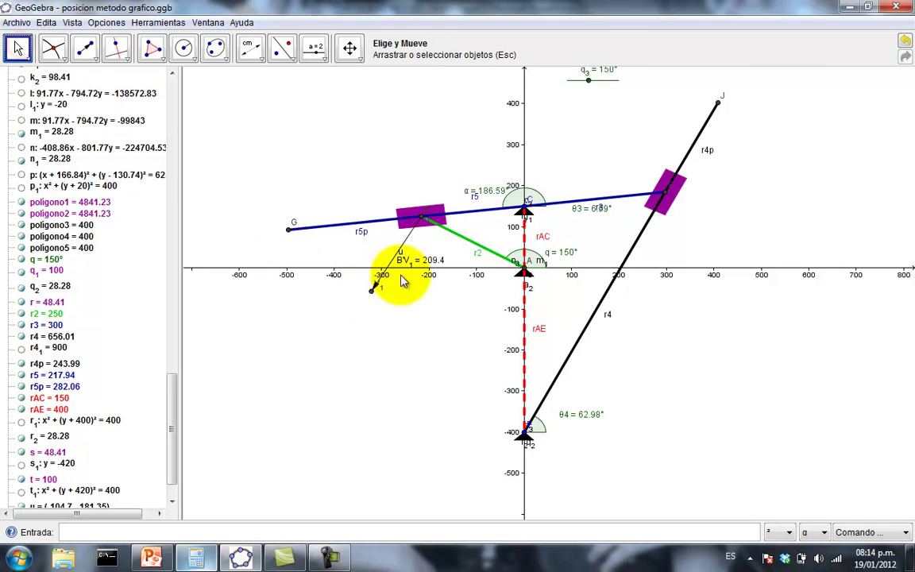
{"action": "left_click_drag", "start_coordinate": [432, 270], "coordinate": [435, 265]}
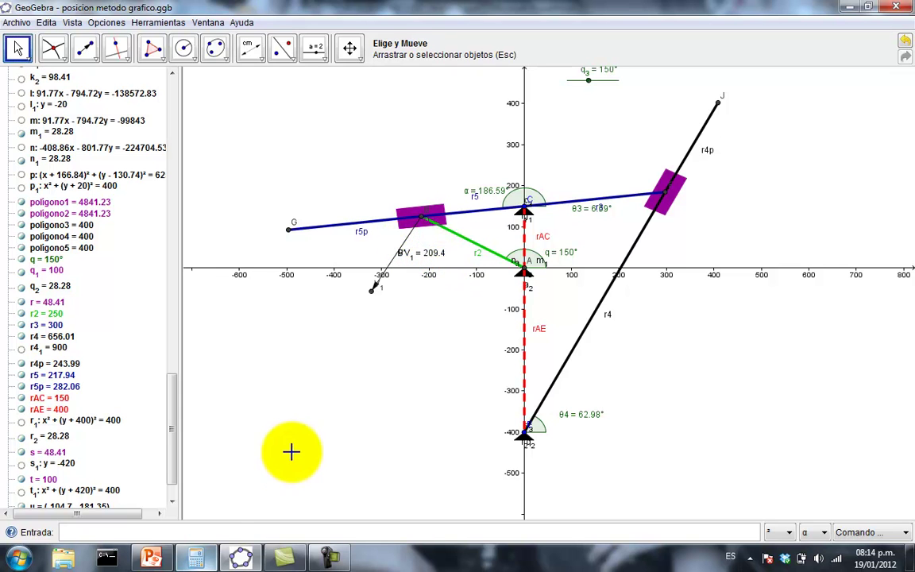
- Switch to PowerPoint and examine the Lazo I velocity polygon slide in full screen before returning to GeoGebra
{"action": "left_click", "coordinate": [201, 558]}
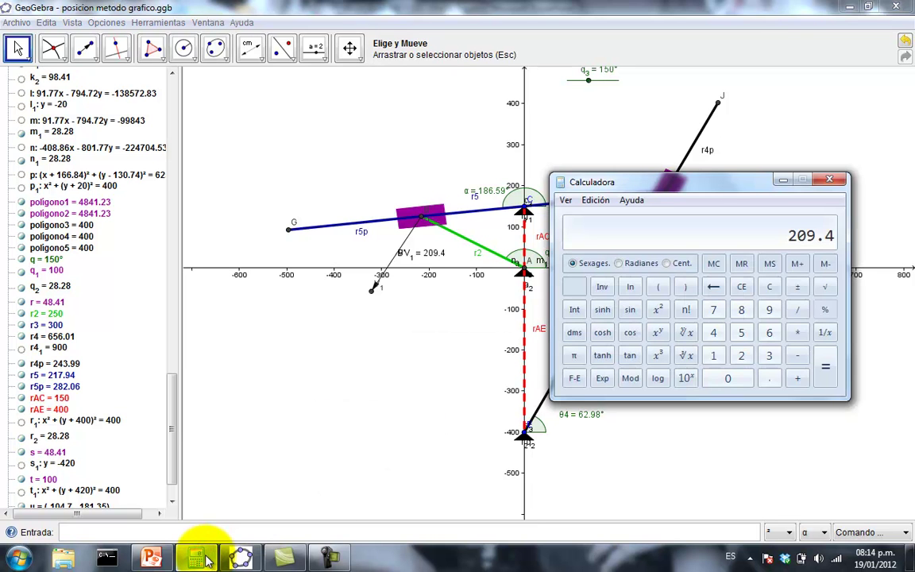
{"action": "left_click", "coordinate": [203, 559]}
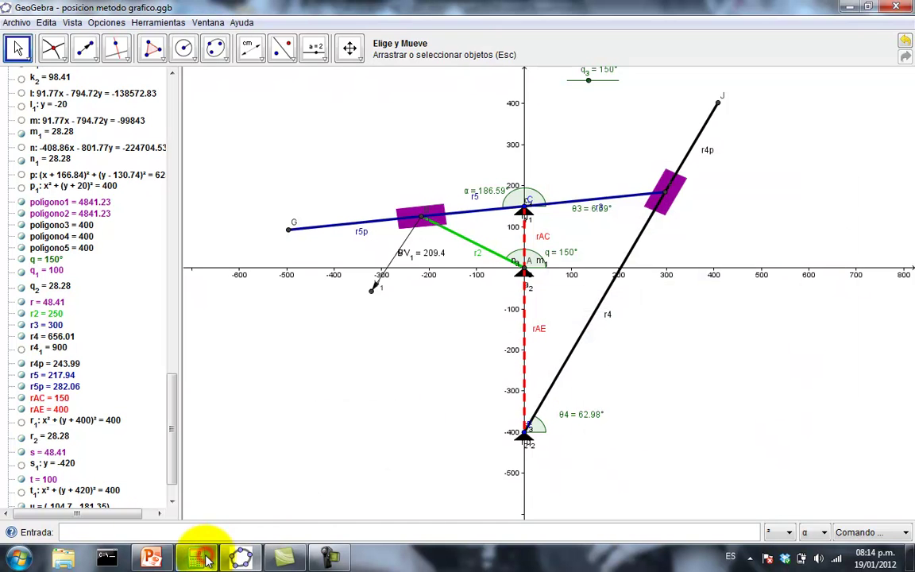
{"action": "left_click", "coordinate": [151, 558]}
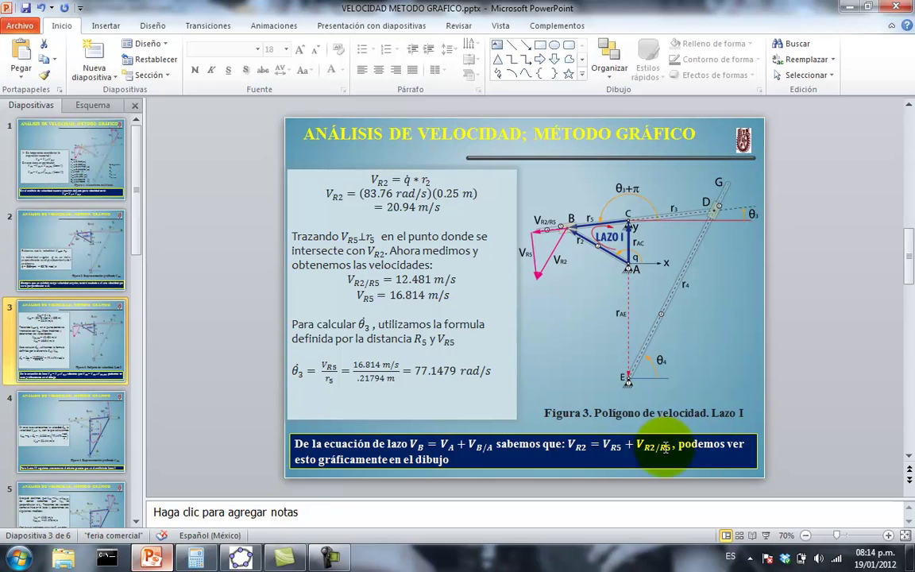
{"action": "left_click", "coordinate": [768, 536]}
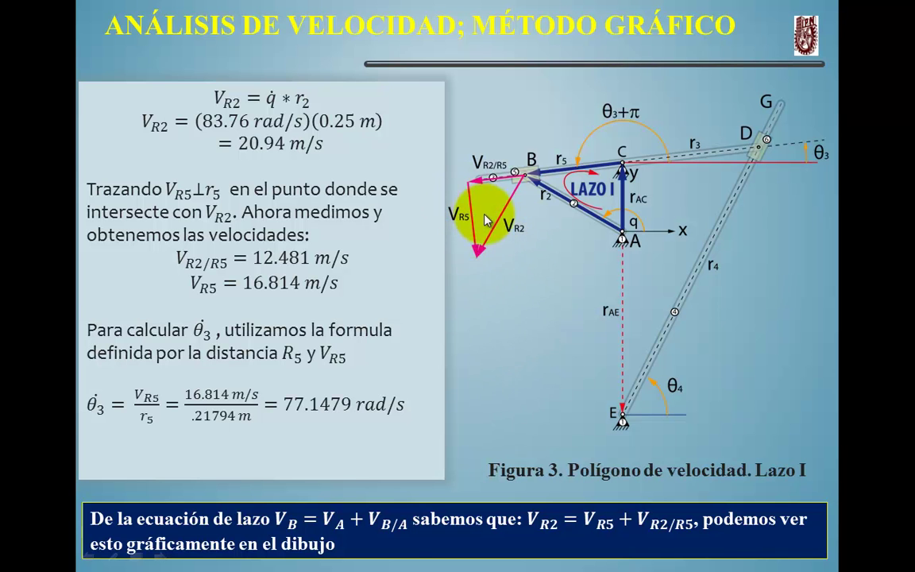
{"action": "key", "text": "Escape"}
{"action": "left_click", "coordinate": [242, 558]}
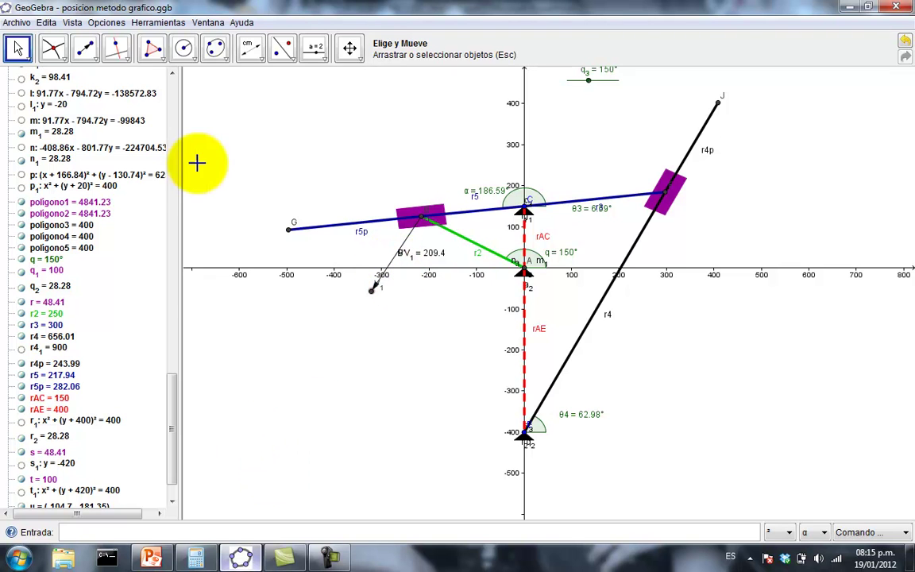
- Draw a line through V₁ perpendicular to r5p
{"action": "left_click", "coordinate": [117, 47]}
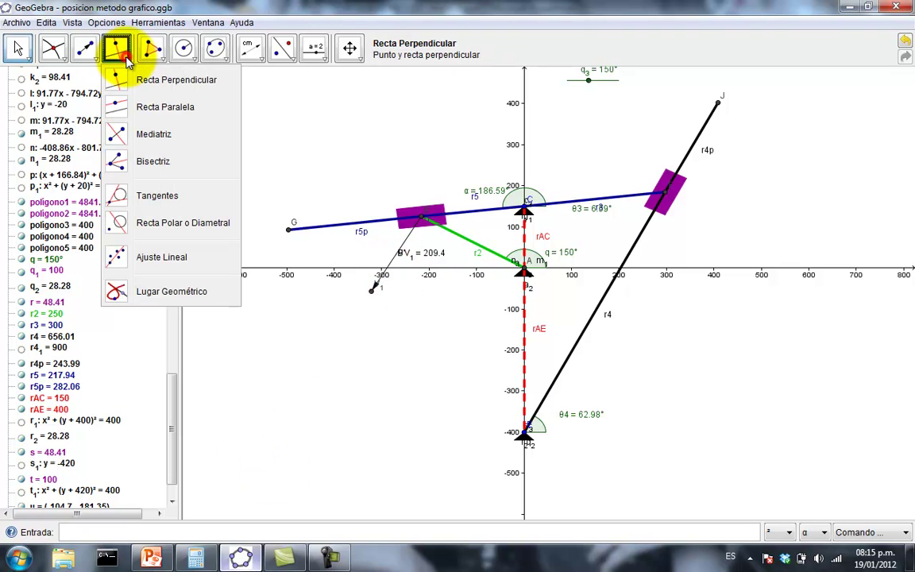
{"action": "left_click", "coordinate": [158, 84]}
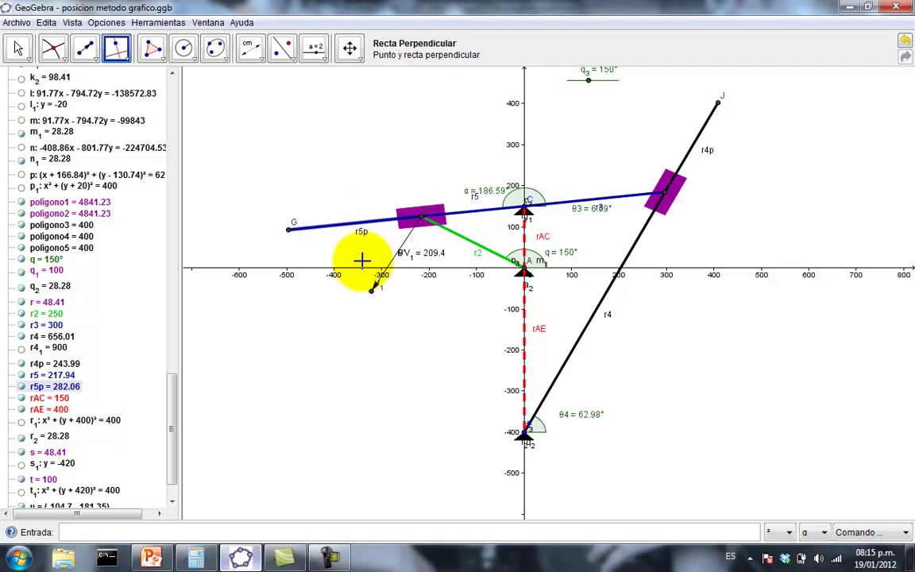
{"action": "left_click", "coordinate": [371, 289]}
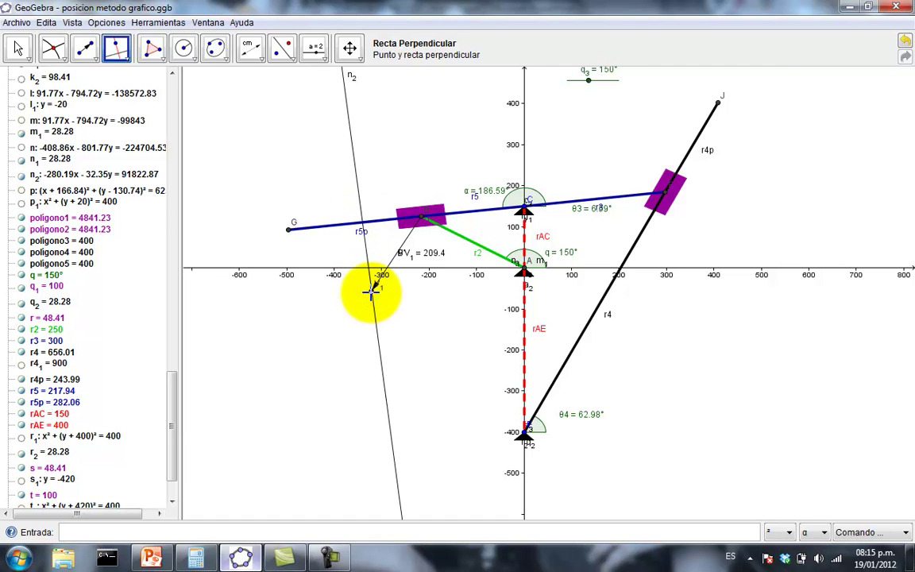
{"action": "left_click", "coordinate": [18, 50]}
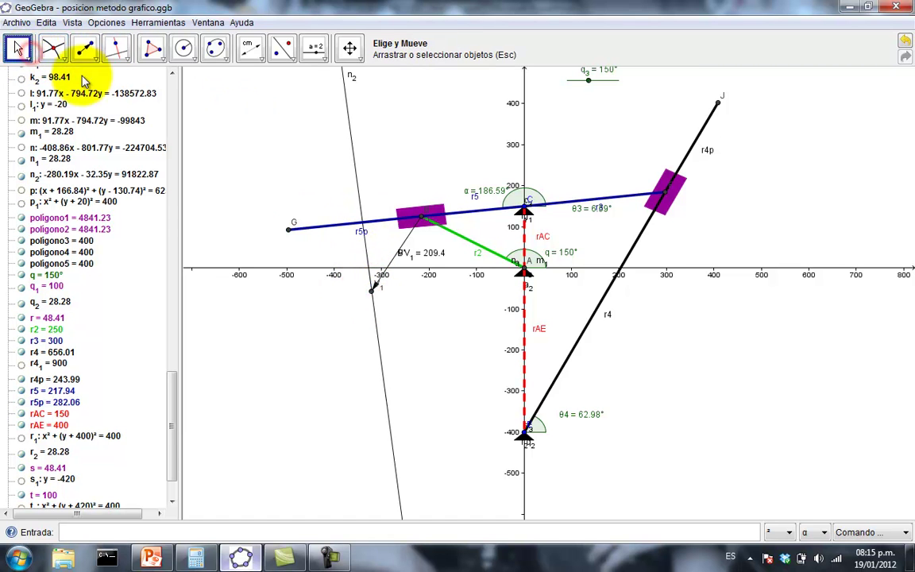
{"action": "left_click", "coordinate": [285, 151]}
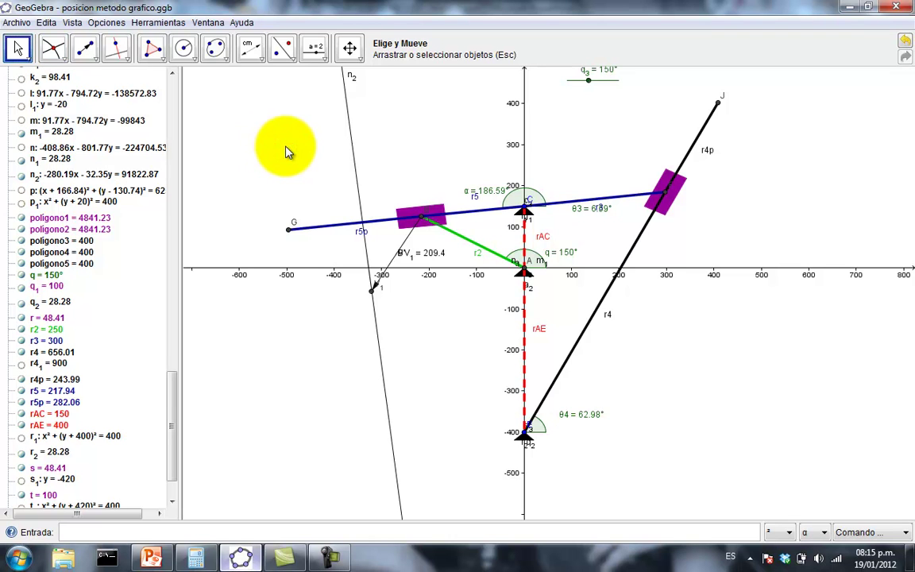
- Create the intersection point of segment r5p and the perpendicular line through V₁
{"action": "left_click", "coordinate": [53, 47]}
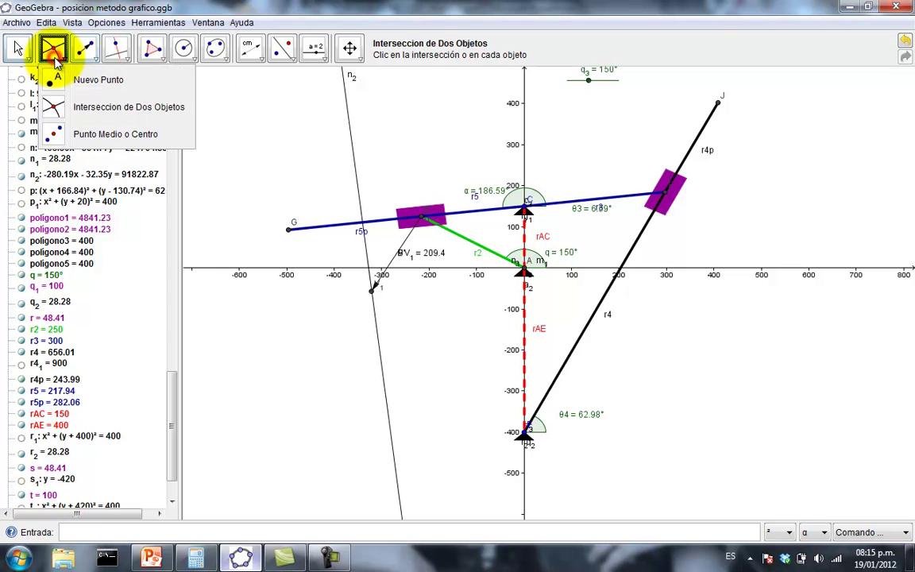
{"action": "left_click", "coordinate": [94, 111]}
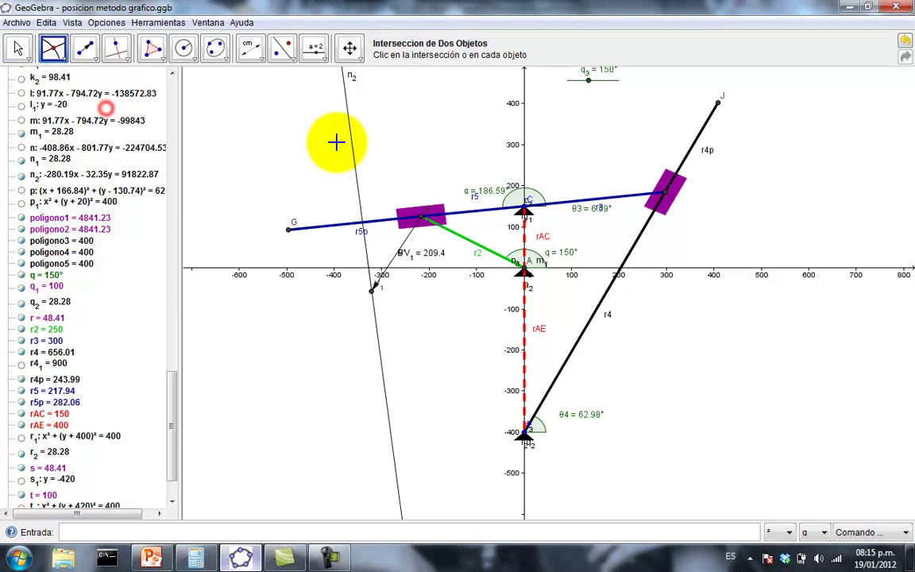
{"action": "left_click", "coordinate": [341, 225]}
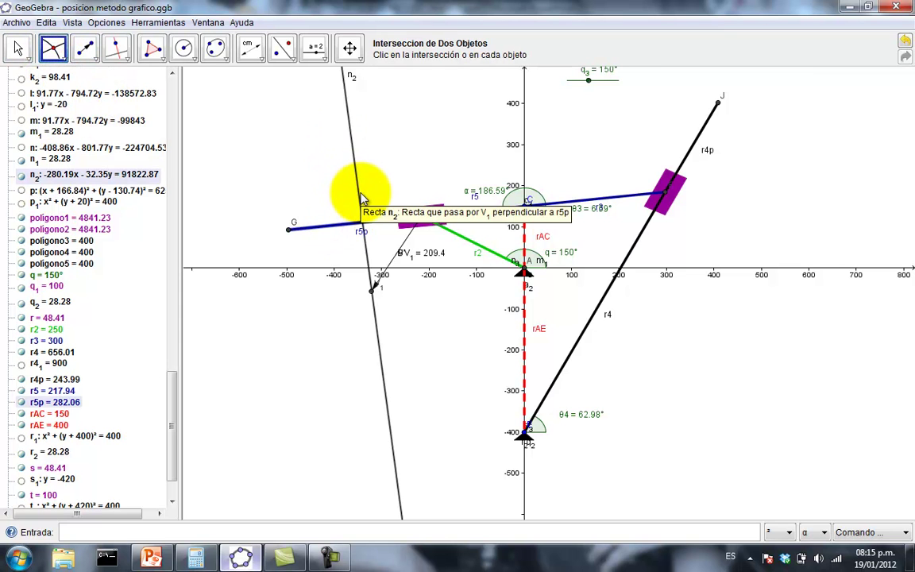
{"action": "left_click", "coordinate": [360, 195]}
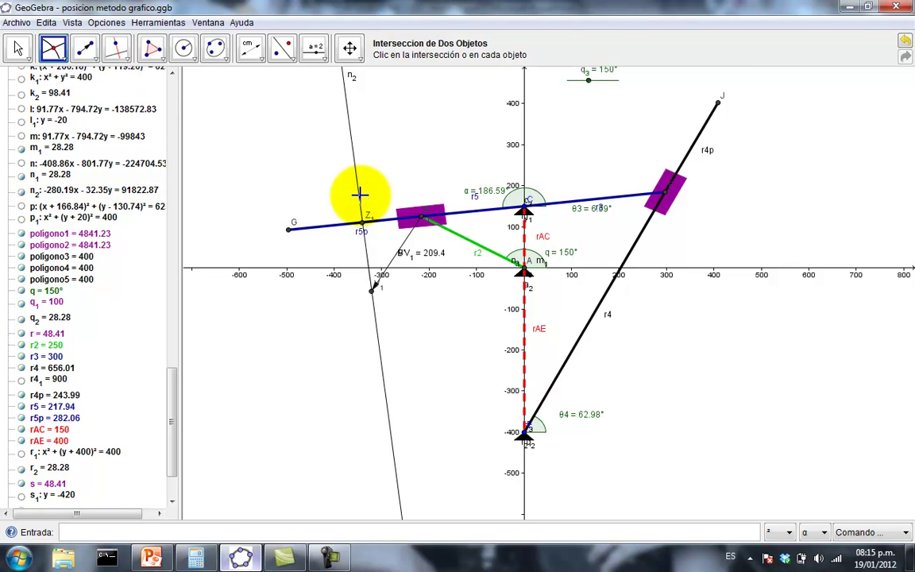
- Draw a vector from the new intersection point Z₁ on r5p to point V₁
{"action": "left_click", "coordinate": [86, 51]}
{"action": "left_click", "coordinate": [97, 67]}
{"action": "left_click", "coordinate": [147, 196]}
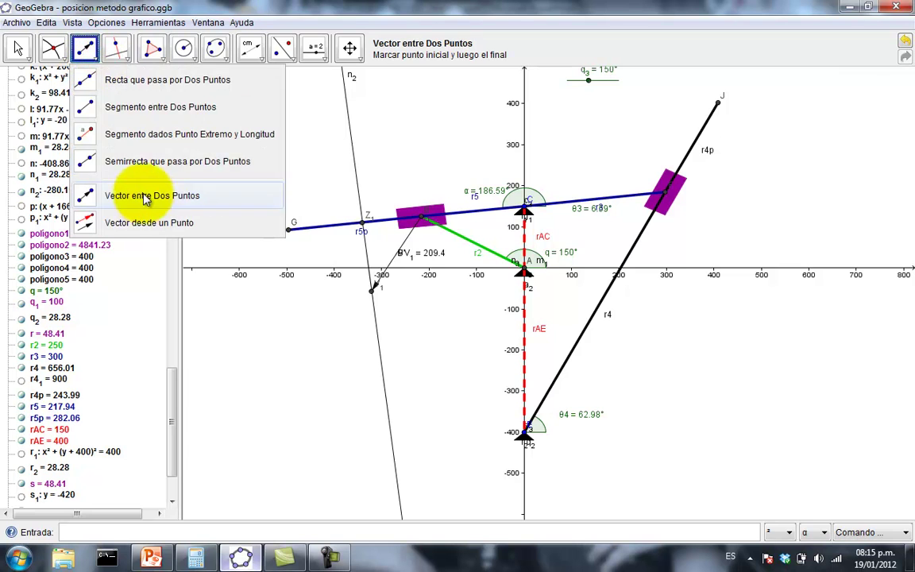
{"action": "left_click", "coordinate": [363, 224]}
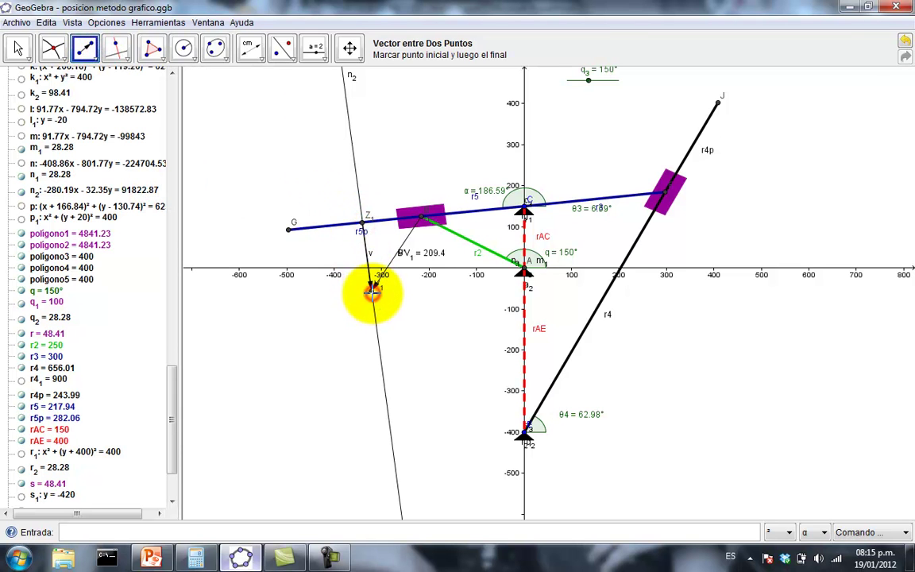
{"action": "left_click", "coordinate": [372, 292]}
- Hide perpendicular line n₂ and set it as an auxiliary object
{"action": "left_click", "coordinate": [18, 48]}
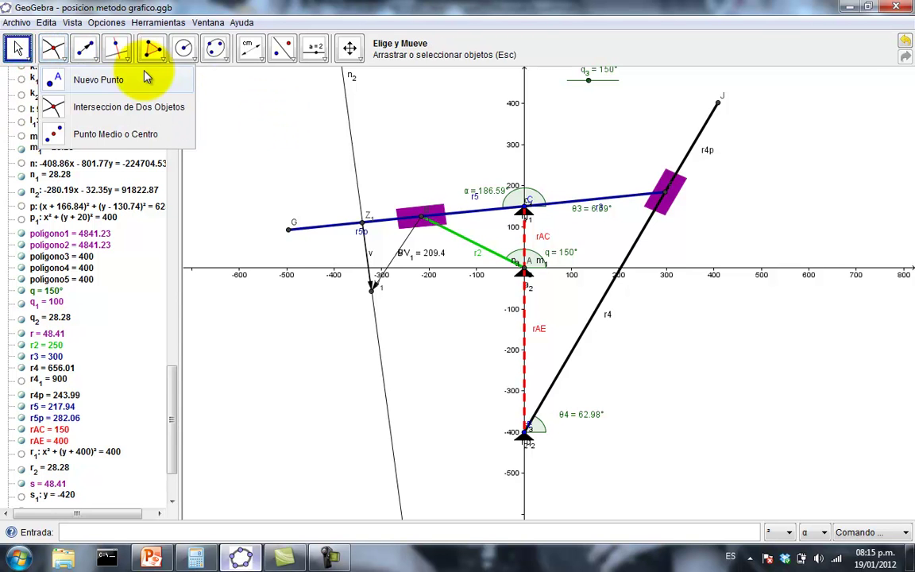
{"action": "left_click", "coordinate": [352, 148]}
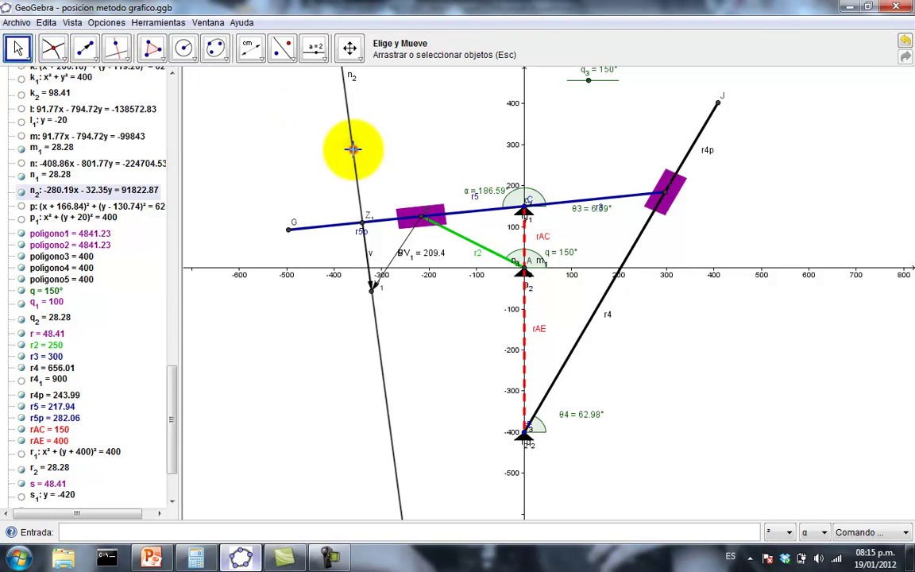
{"action": "right_click", "coordinate": [352, 148]}
{"action": "left_click", "coordinate": [405, 343]}
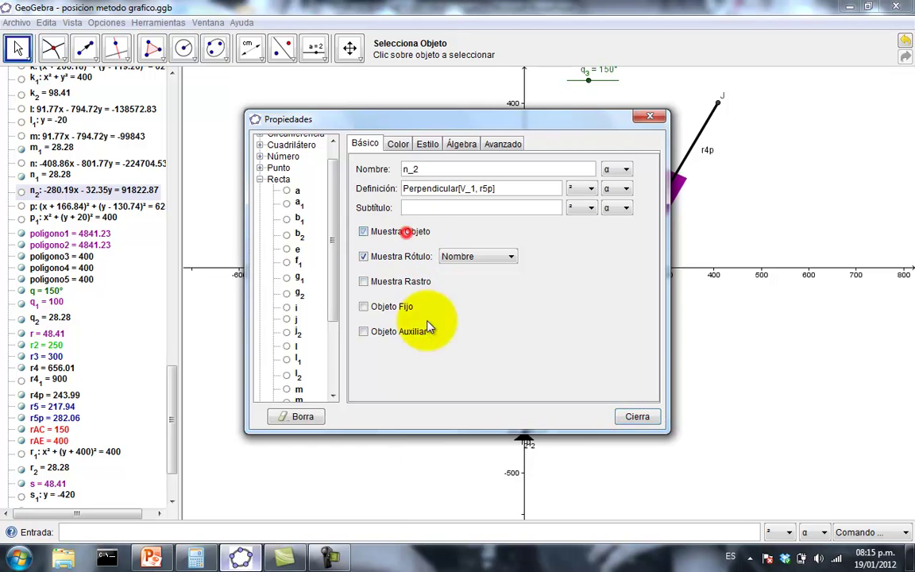
{"action": "left_click", "coordinate": [393, 333]}
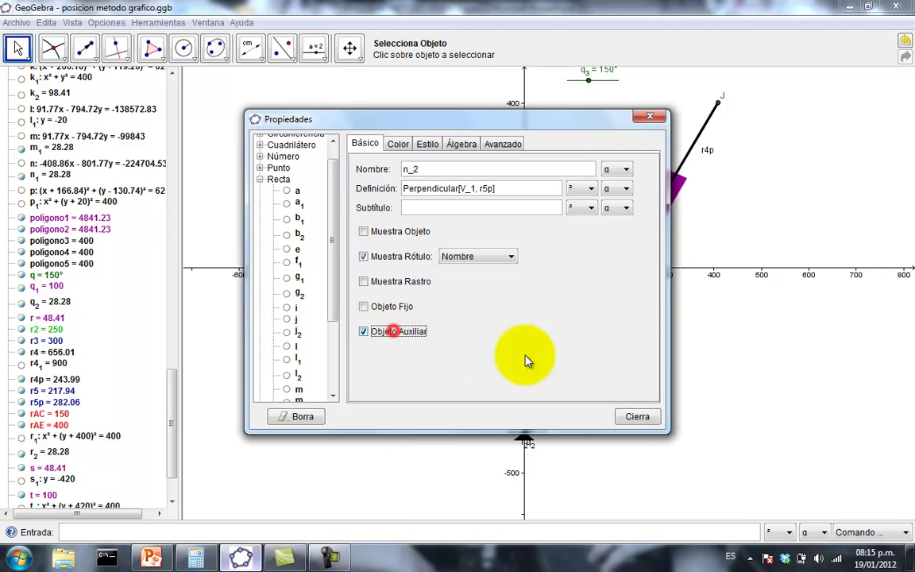
{"action": "left_click", "coordinate": [638, 417]}
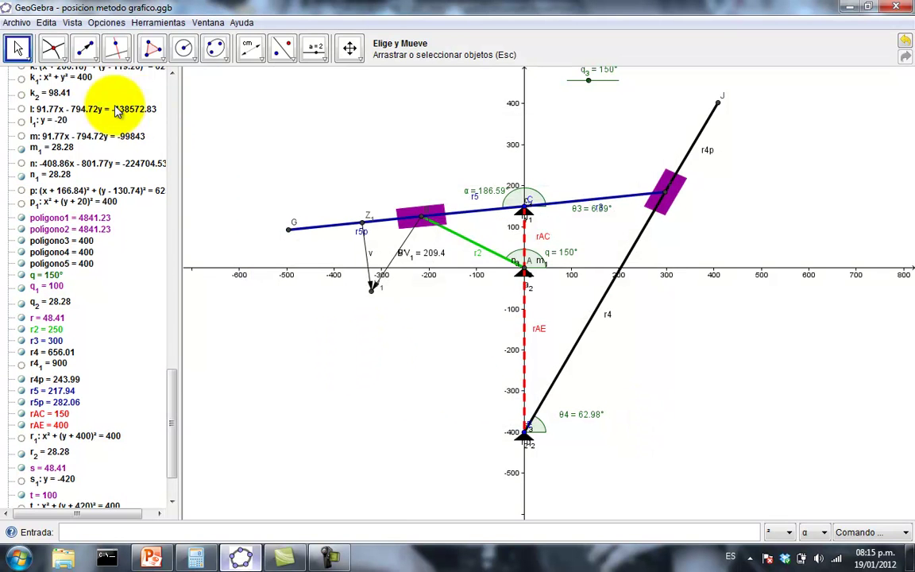
- Add a distance measurement from Z₁ to V₁ and move its label to the left side of the vector
{"action": "left_click", "coordinate": [249, 50]}
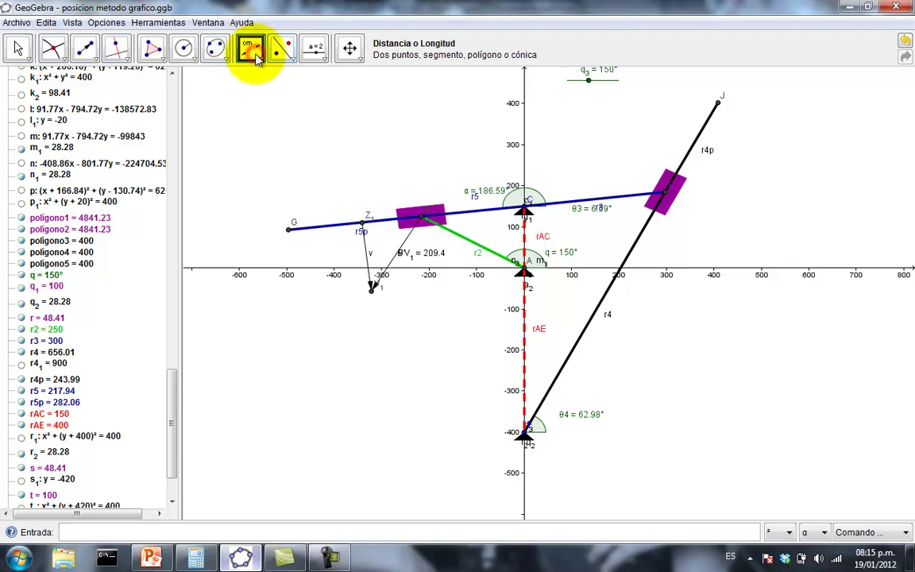
{"action": "left_click", "coordinate": [362, 221]}
{"action": "left_click", "coordinate": [372, 290]}
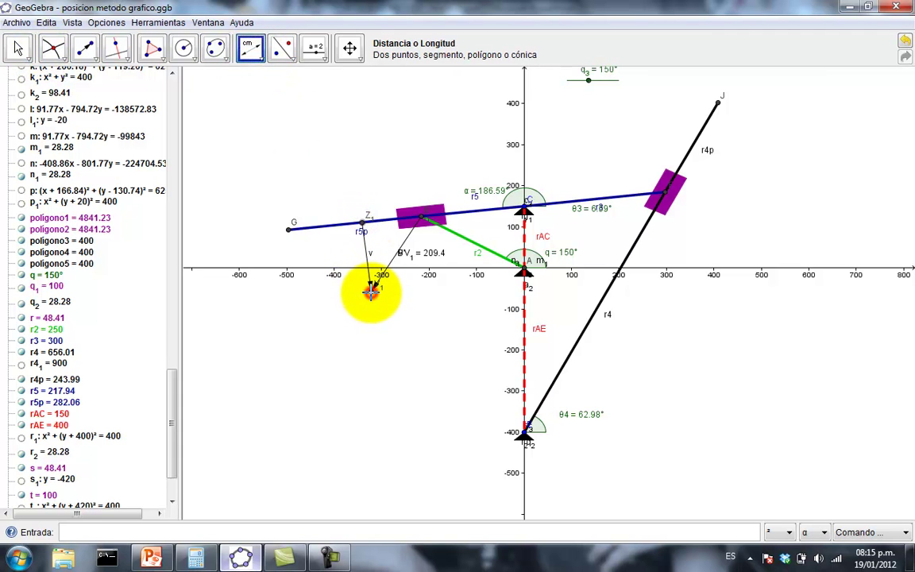
{"action": "left_click", "coordinate": [17, 46]}
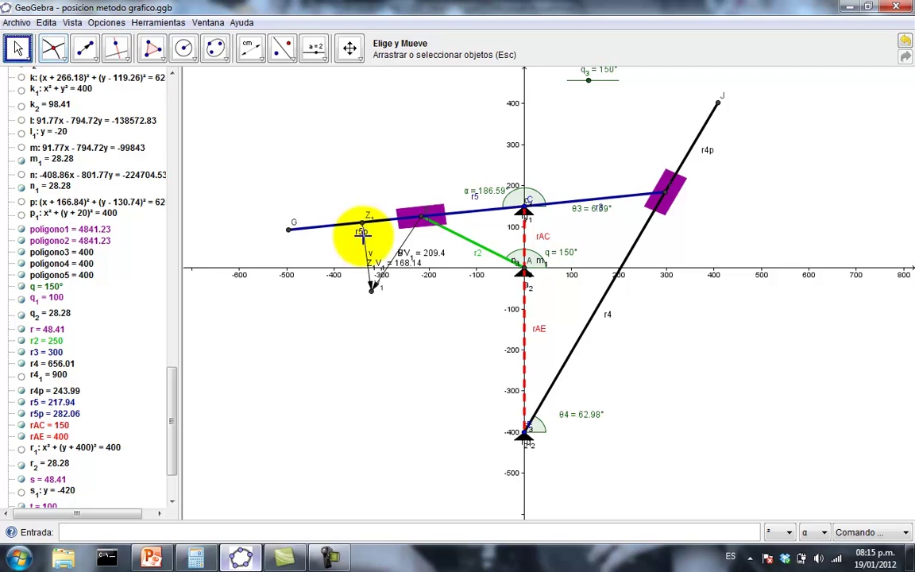
{"action": "left_click_drag", "start_coordinate": [386, 260], "coordinate": [312, 252]}
{"action": "left_click_drag", "start_coordinate": [250, 48], "coordinate": [307, 141]}
{"action": "left_click", "coordinate": [259, 56]}
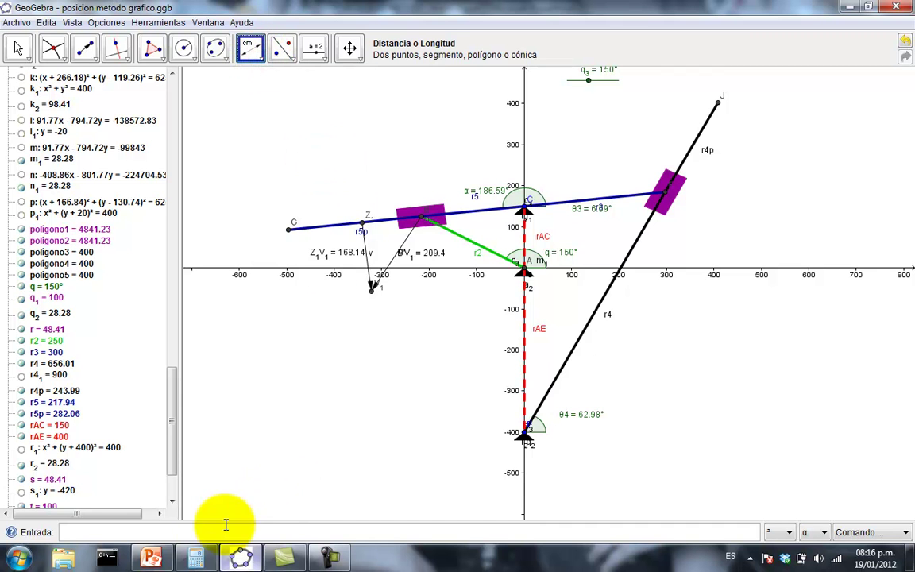
- Switch to PowerPoint to check the V_R5 velocity on the Lazo I slide and return to GeoGebra
{"action": "left_click", "coordinate": [152, 558]}
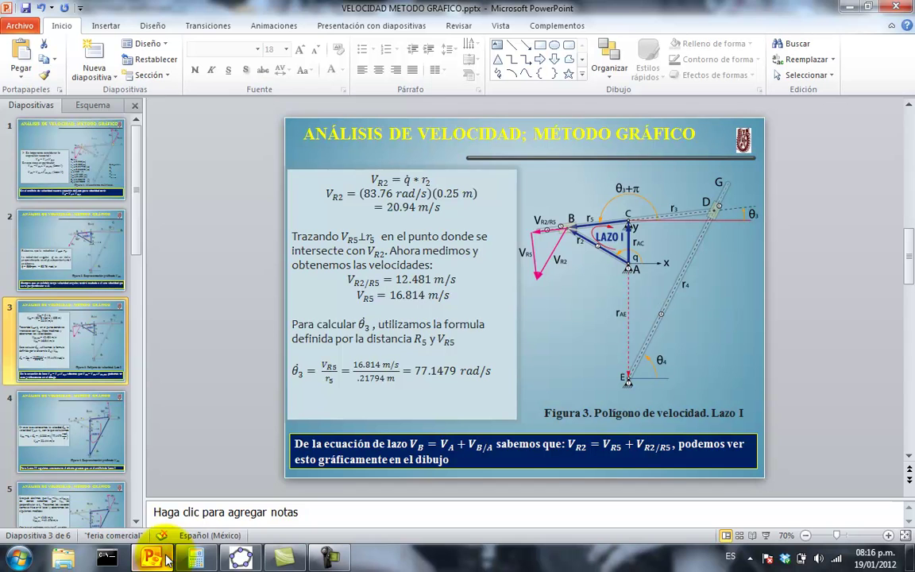
{"action": "left_click_drag", "start_coordinate": [357, 296], "coordinate": [449, 295]}
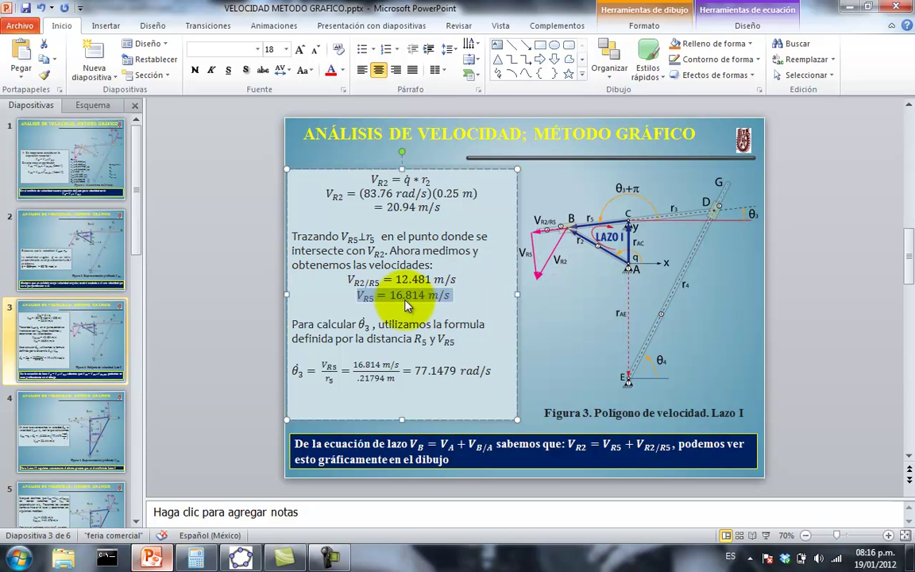
{"action": "left_click", "coordinate": [473, 291]}
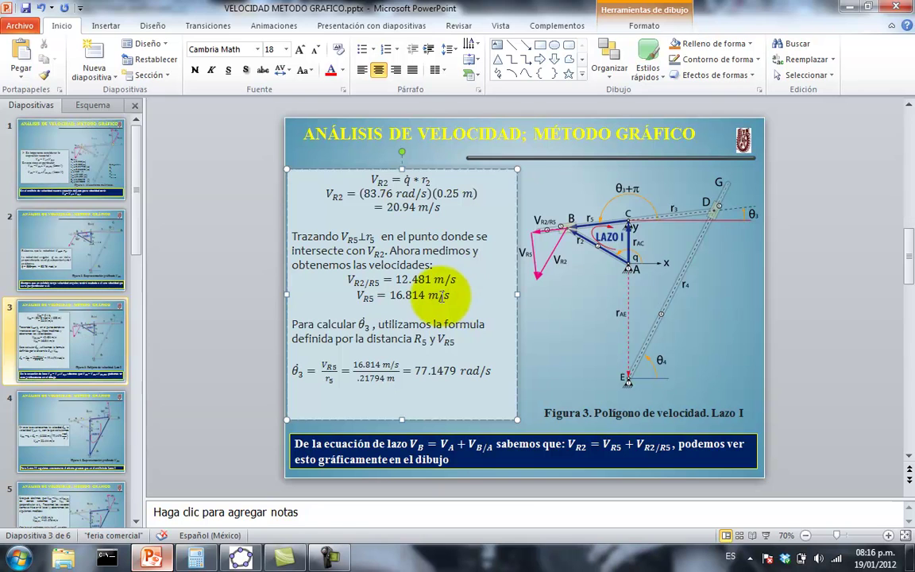
{"action": "left_click", "coordinate": [240, 558]}
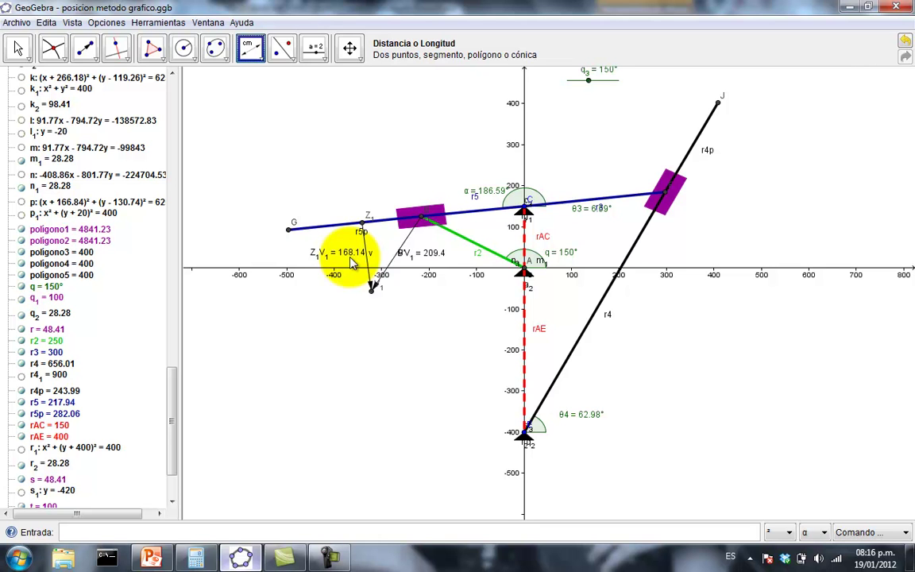
- Switch to the calculator, clear it and divide the Z₁V₁ length 168.14 by 10
{"action": "left_click", "coordinate": [209, 561]}
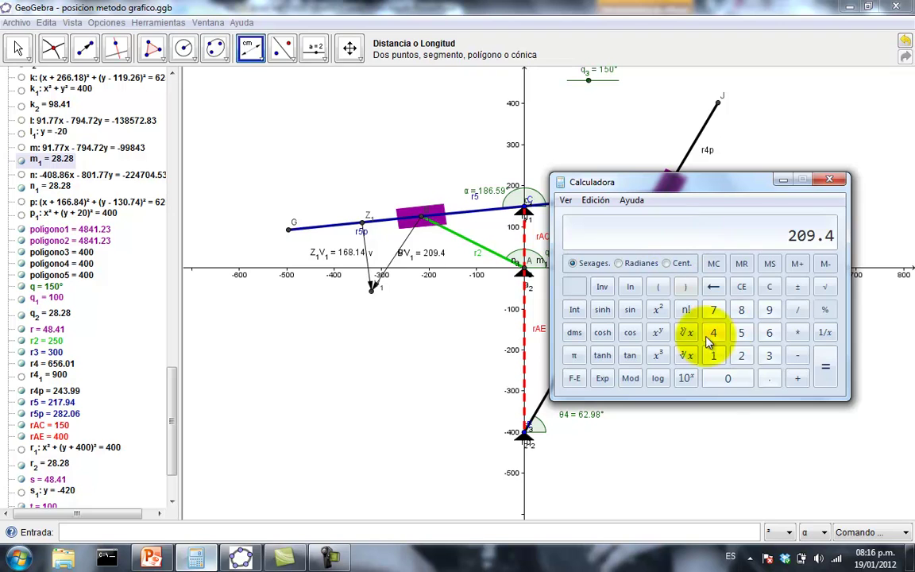
{"action": "left_click", "coordinate": [729, 379]}
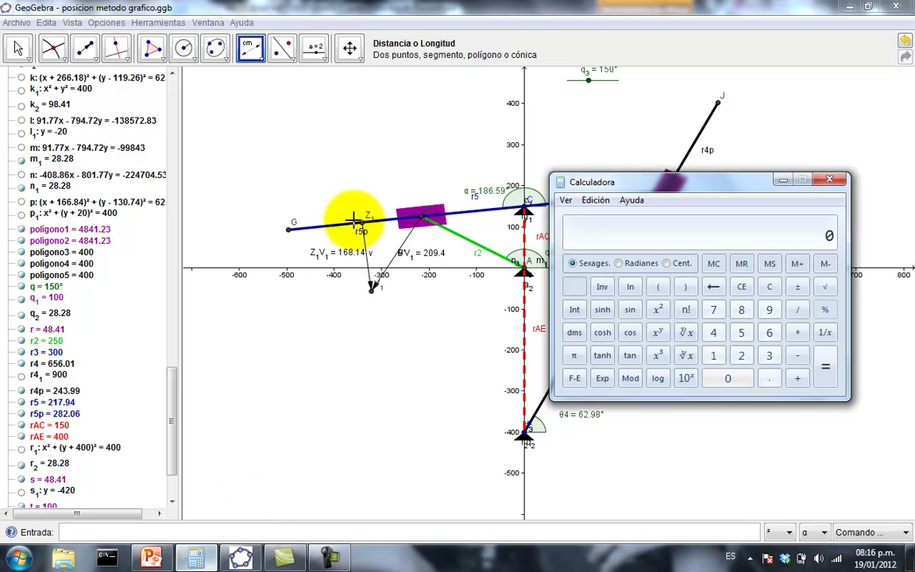
{"action": "left_click", "coordinate": [352, 253]}
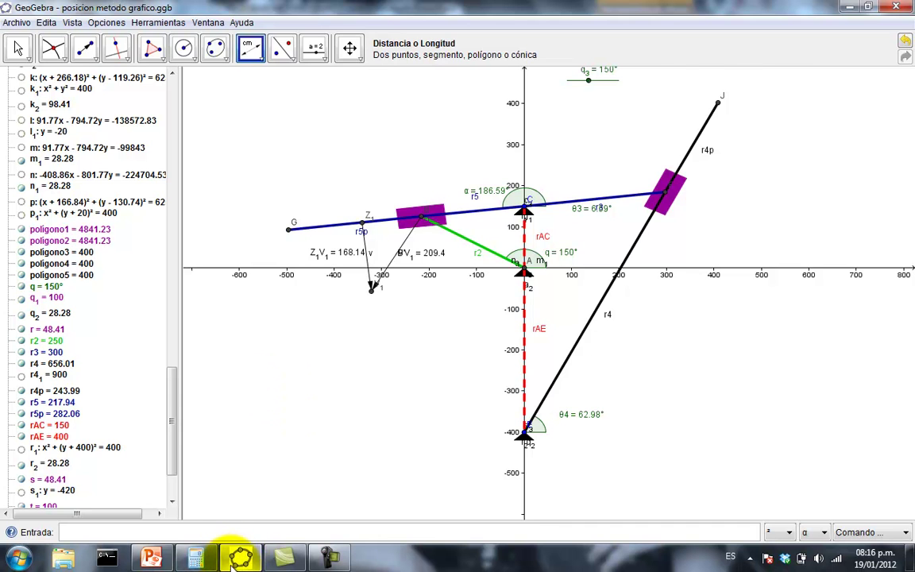
{"action": "left_click", "coordinate": [151, 558]}
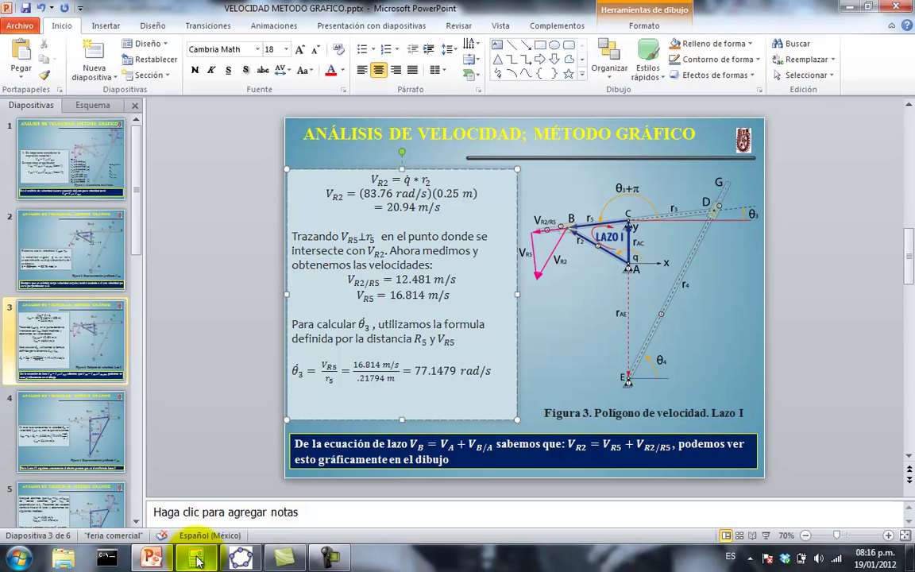
{"action": "left_click", "coordinate": [241, 557]}
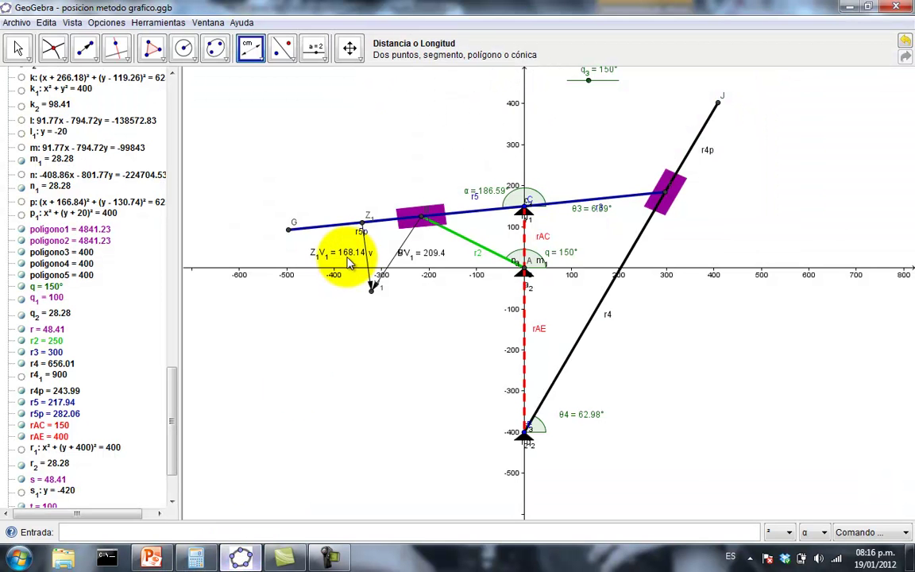
{"action": "left_click", "coordinate": [197, 557]}
{"action": "type", "text": "168"}
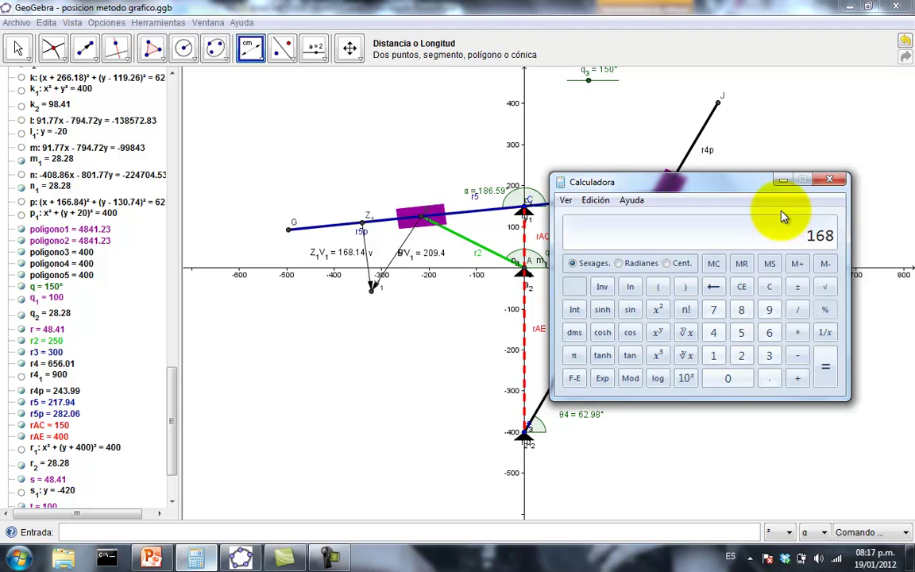
{"action": "type", "text": ".14/10"}
{"action": "key", "text": "Return"}
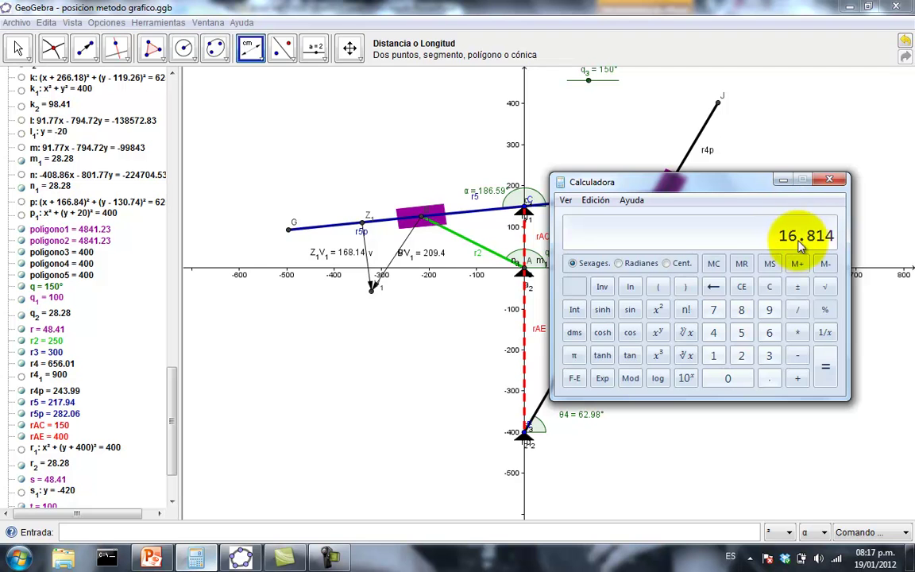
- Switch to PowerPoint to compare V_R5 on the Lazo I slide and start the slide show
{"action": "left_click", "coordinate": [151, 558]}
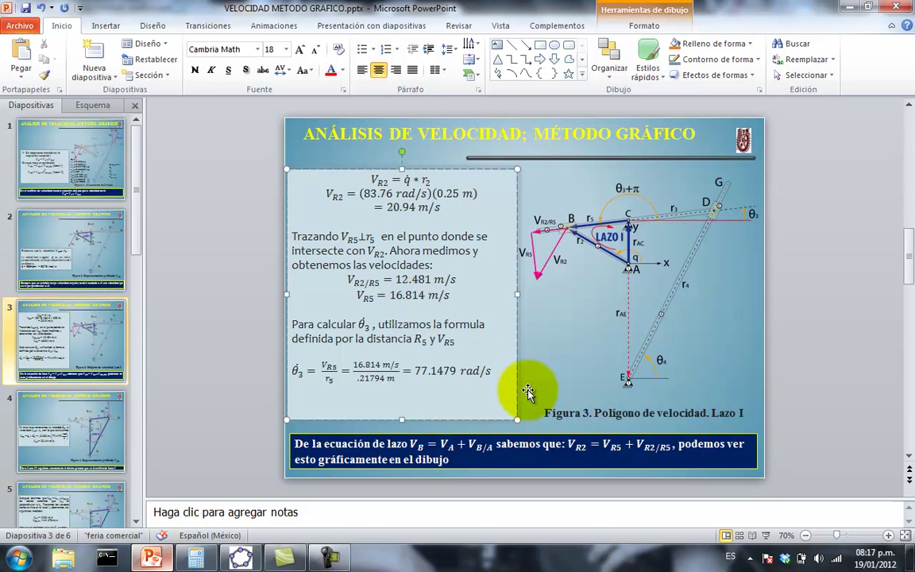
{"action": "left_click", "coordinate": [765, 536]}
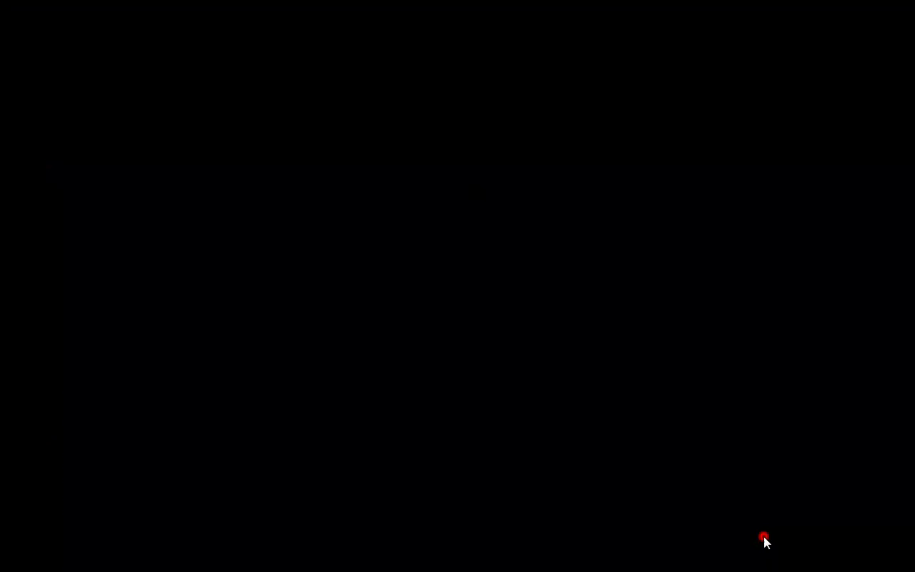
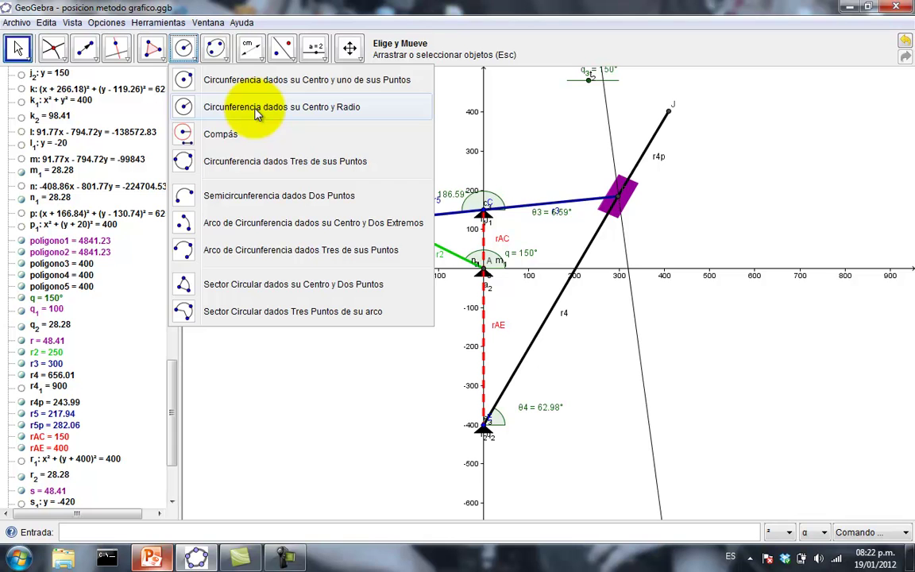
- Open the Calculator and multiply the 300 mm length r3 by the 77.1479 rad/s angular velocity from the Lazo II slide
{"action": "left_click", "coordinate": [318, 369]}
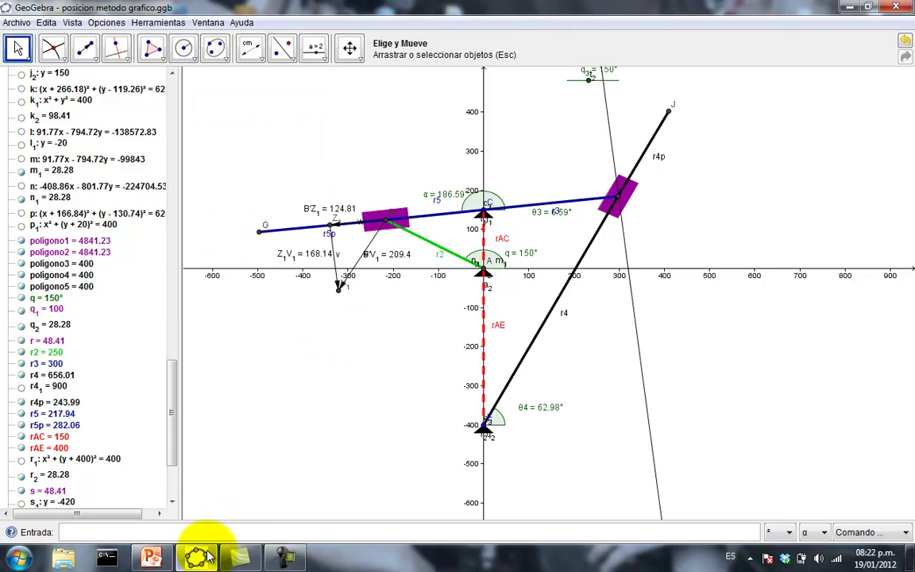
{"action": "left_click", "coordinate": [17, 558]}
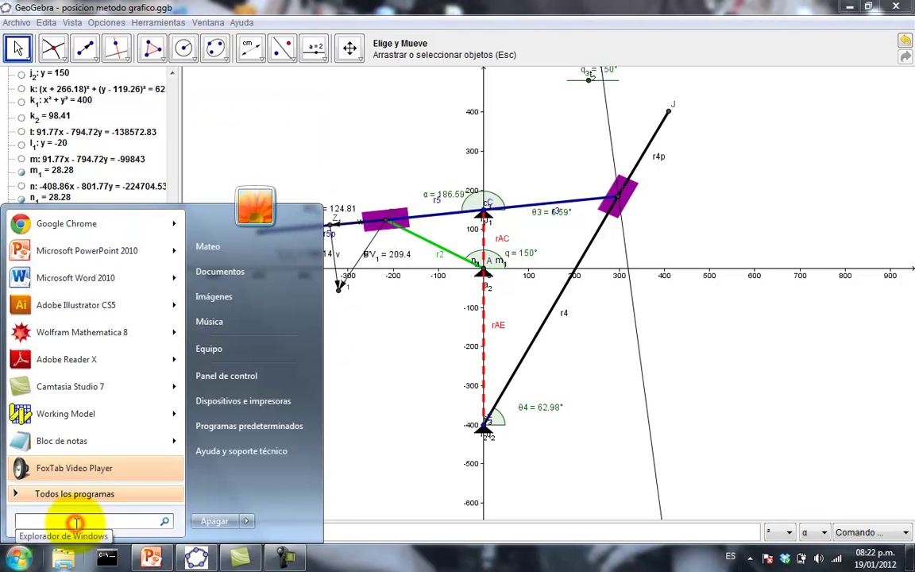
{"action": "type", "text": "calc"}
{"action": "left_click", "coordinate": [87, 253]}
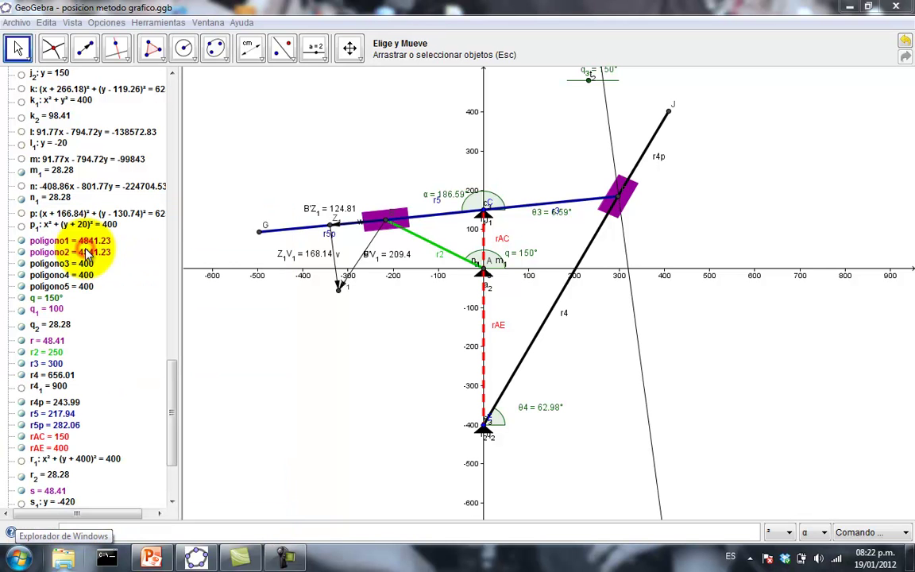
{"action": "left_click", "coordinate": [152, 559]}
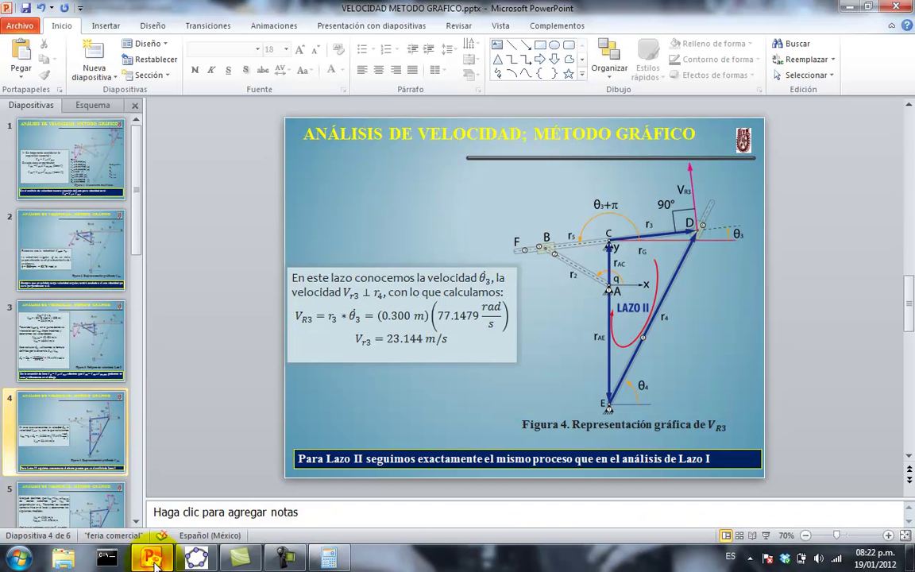
{"action": "left_click", "coordinate": [329, 558]}
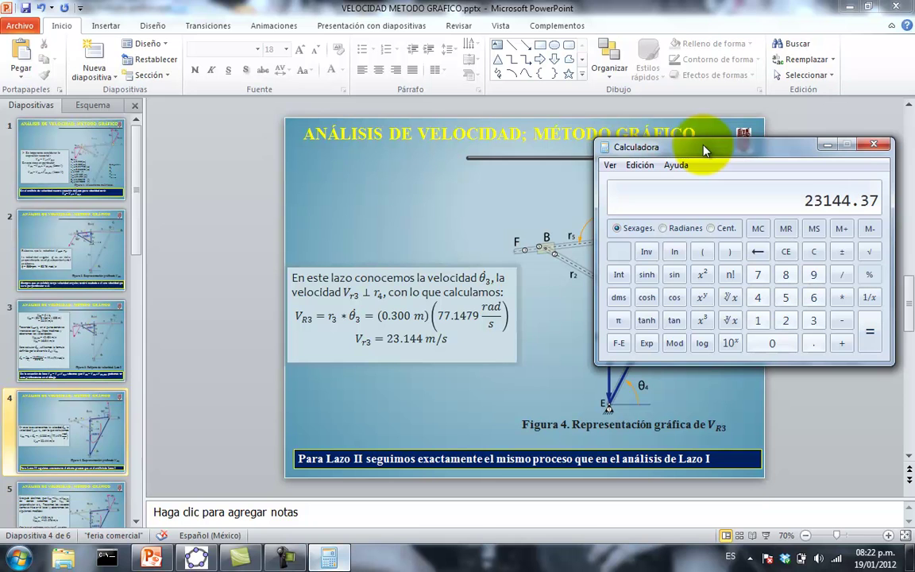
- Return to GeoGebra, divide the calculator's product by 100 to scale V_R3, and minimize the calculator
{"action": "left_click", "coordinate": [198, 556]}
{"action": "left_click", "coordinate": [332, 558]}
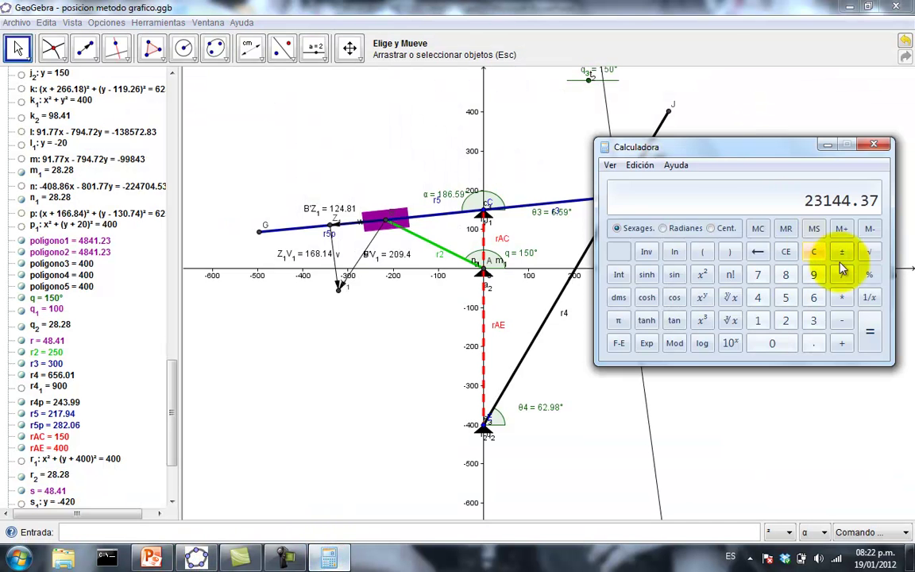
{"action": "left_click", "coordinate": [757, 320]}
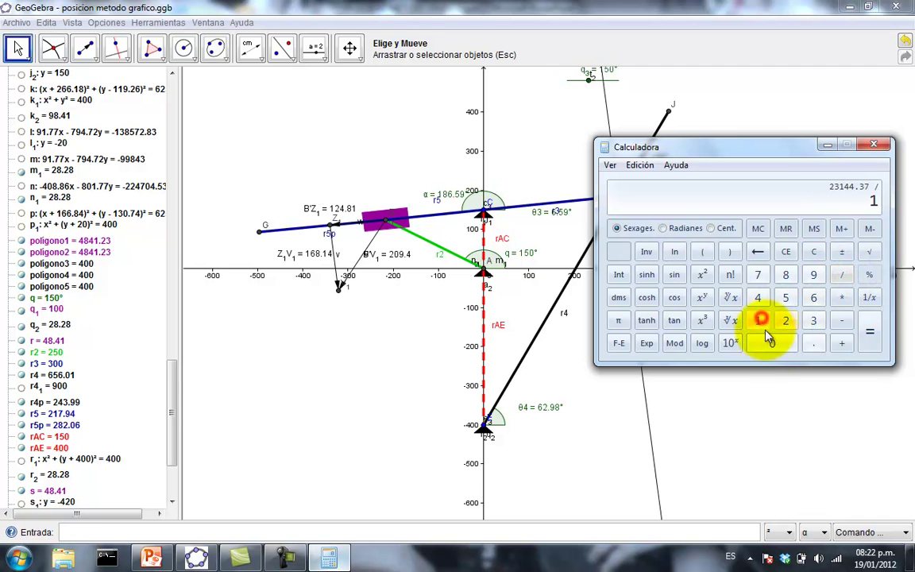
{"action": "left_click", "coordinate": [772, 345]}
{"action": "left_click", "coordinate": [774, 345]}
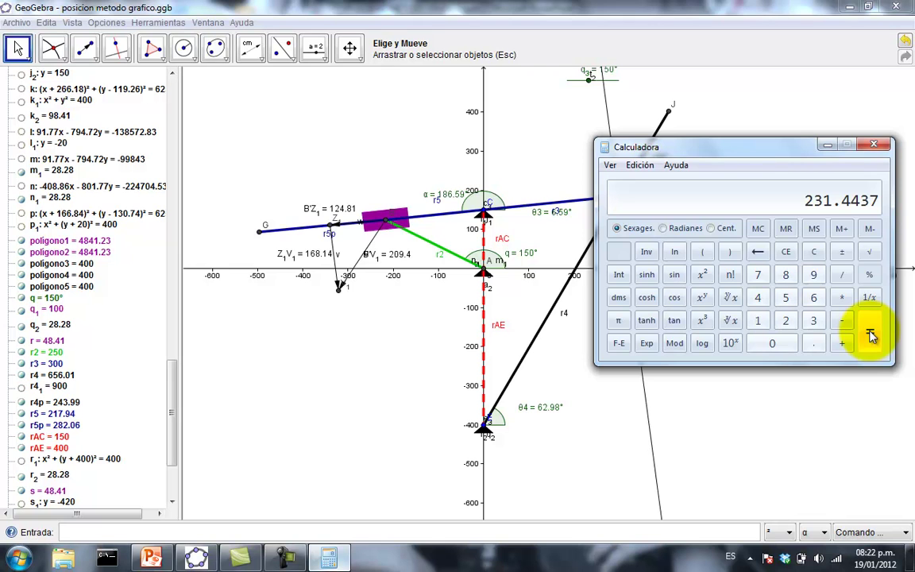
{"action": "left_click_drag", "start_coordinate": [754, 147], "coordinate": [384, 149]}
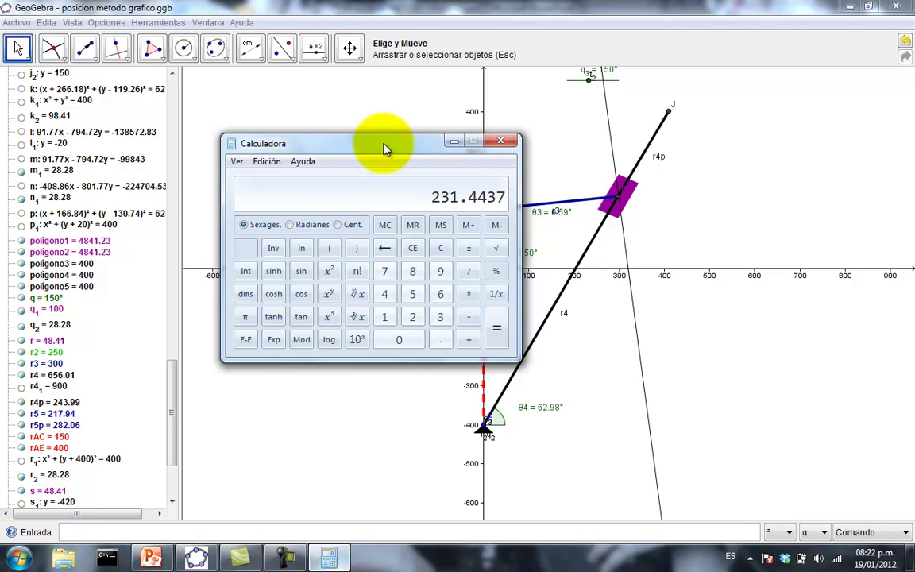
{"action": "left_click", "coordinate": [452, 142]}
- Draw a circle centred on point F at the right slider with a radius of 231.4437
{"action": "left_click", "coordinate": [184, 50]}
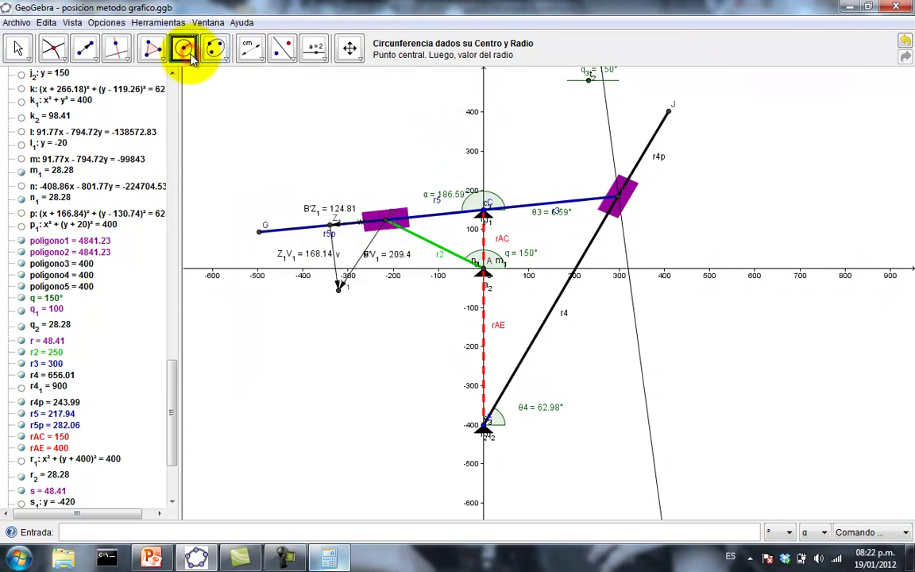
{"action": "left_click", "coordinate": [196, 66]}
{"action": "left_click", "coordinate": [230, 98]}
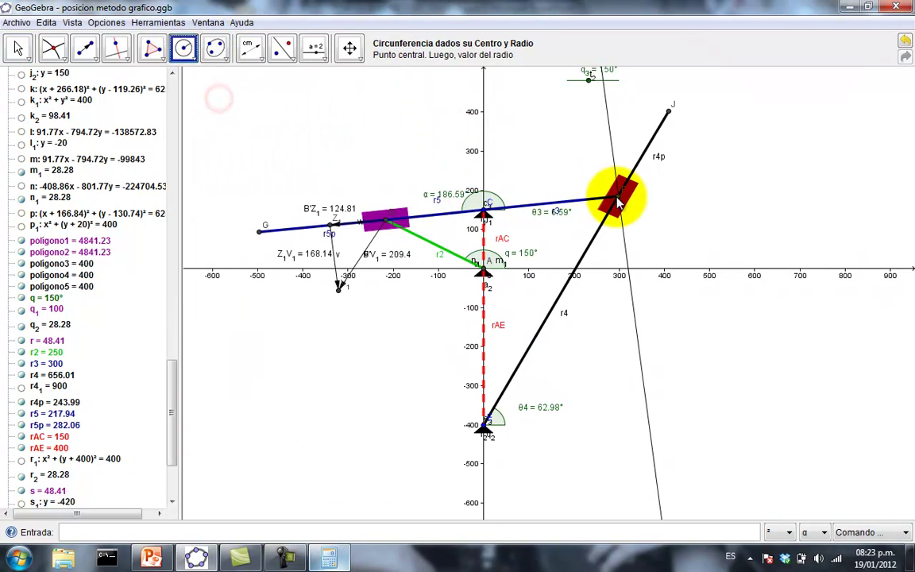
{"action": "left_click", "coordinate": [622, 204]}
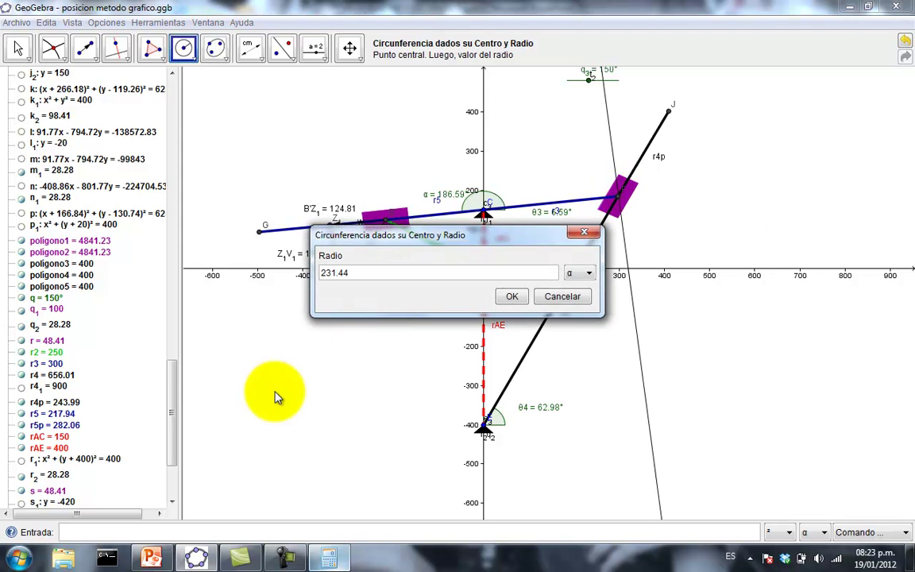
{"action": "left_click", "coordinate": [330, 558]}
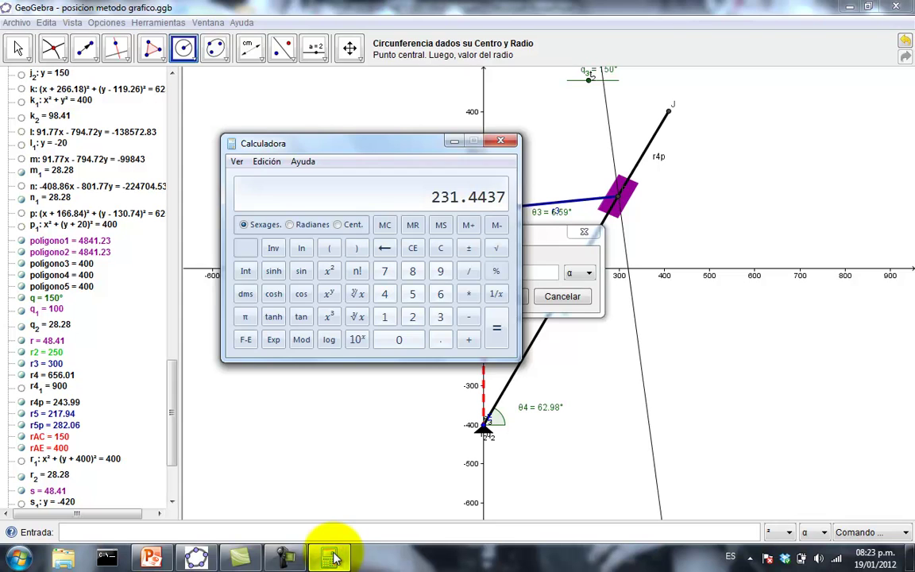
{"action": "left_click", "coordinate": [330, 557]}
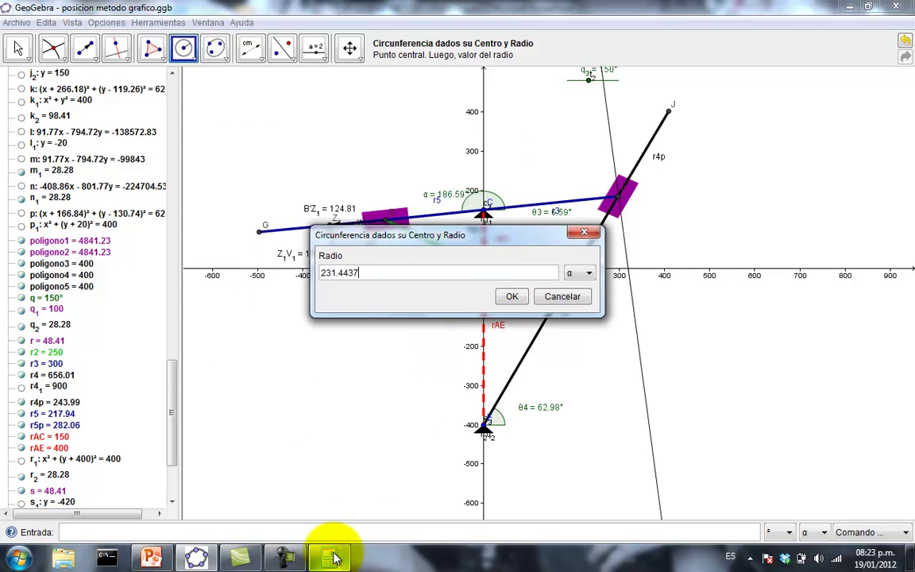
{"action": "left_click", "coordinate": [511, 297]}
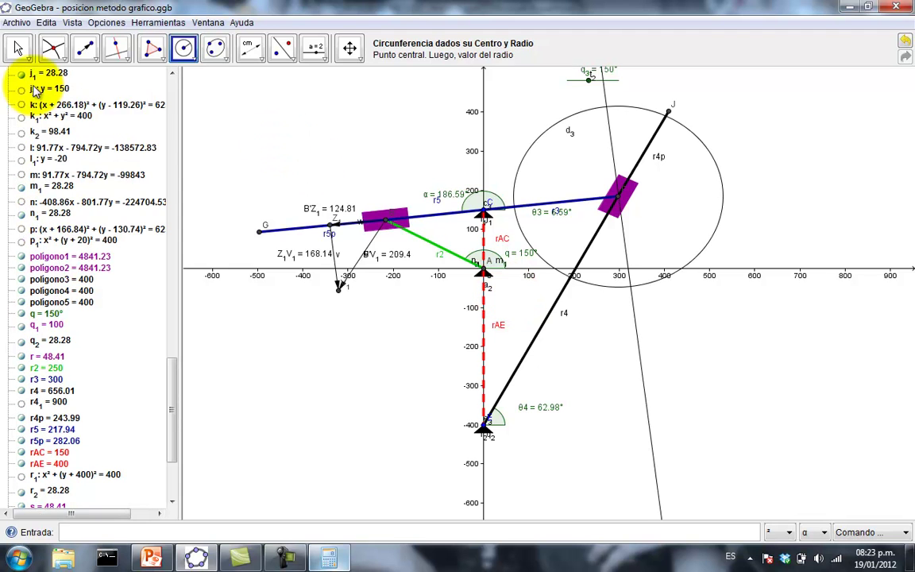
- Mark the intersection points of the new circle with the perpendicular line through the right slider
{"action": "left_click", "coordinate": [25, 57]}
{"action": "left_click", "coordinate": [56, 61]}
{"action": "left_click", "coordinate": [56, 58]}
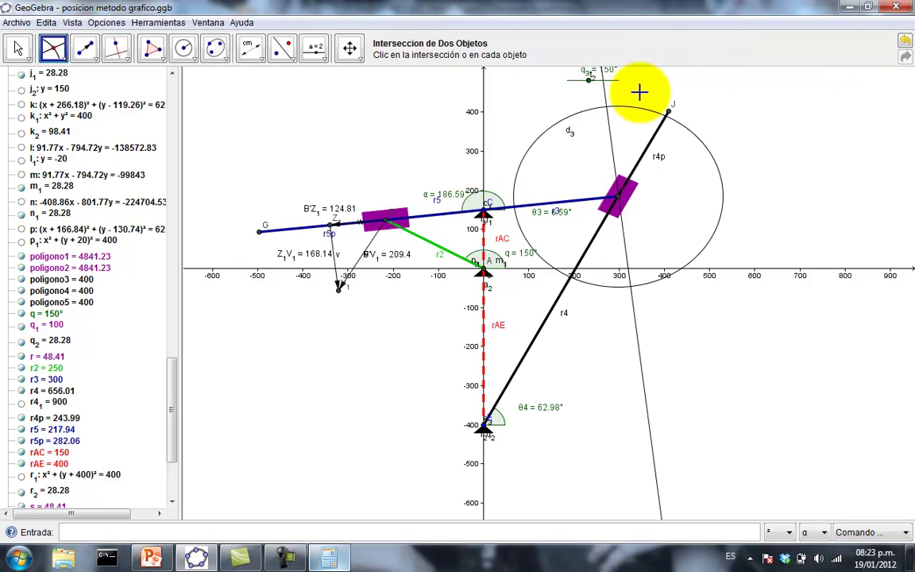
{"action": "left_click", "coordinate": [606, 96]}
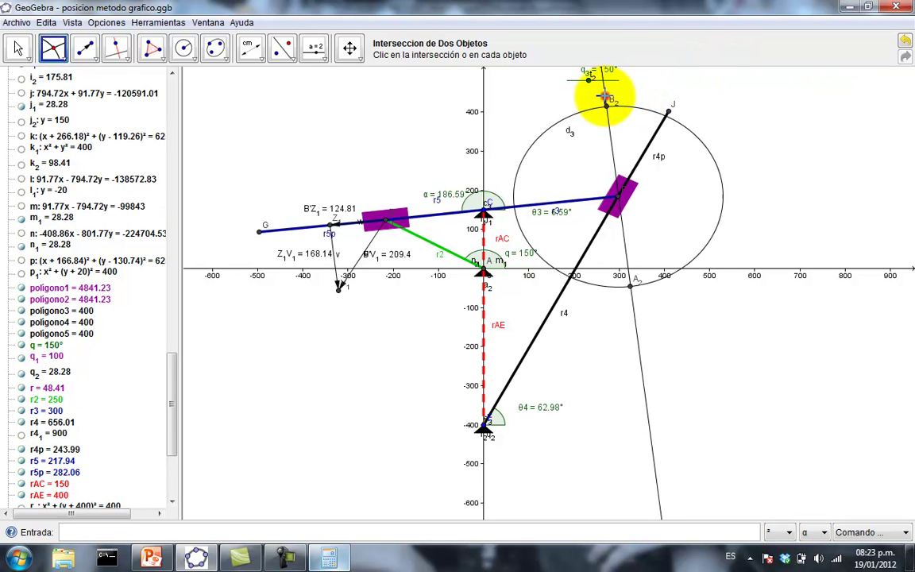
- Draw a vector from the right slider's centre point F to the upper intersection point B₂
{"action": "left_click", "coordinate": [87, 49]}
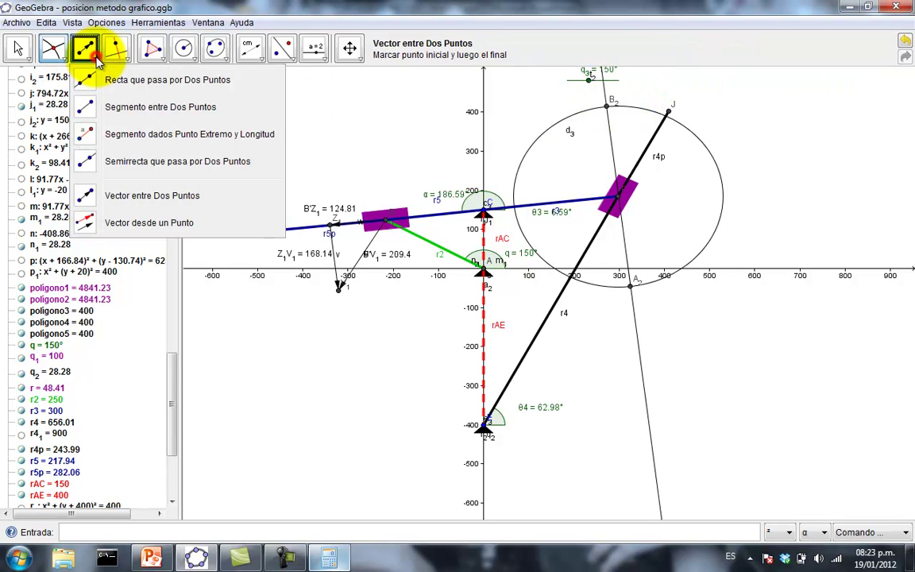
{"action": "left_click", "coordinate": [135, 195]}
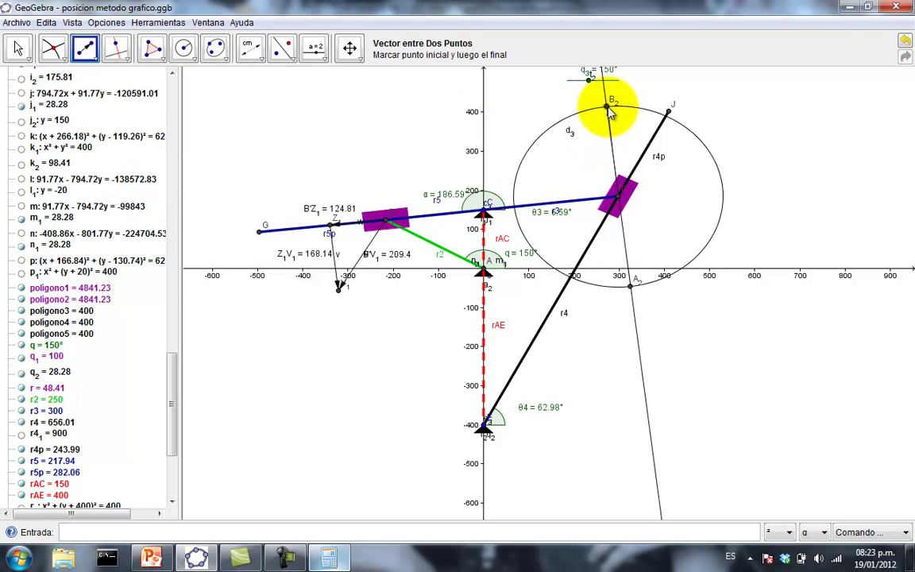
{"action": "left_click", "coordinate": [19, 48]}
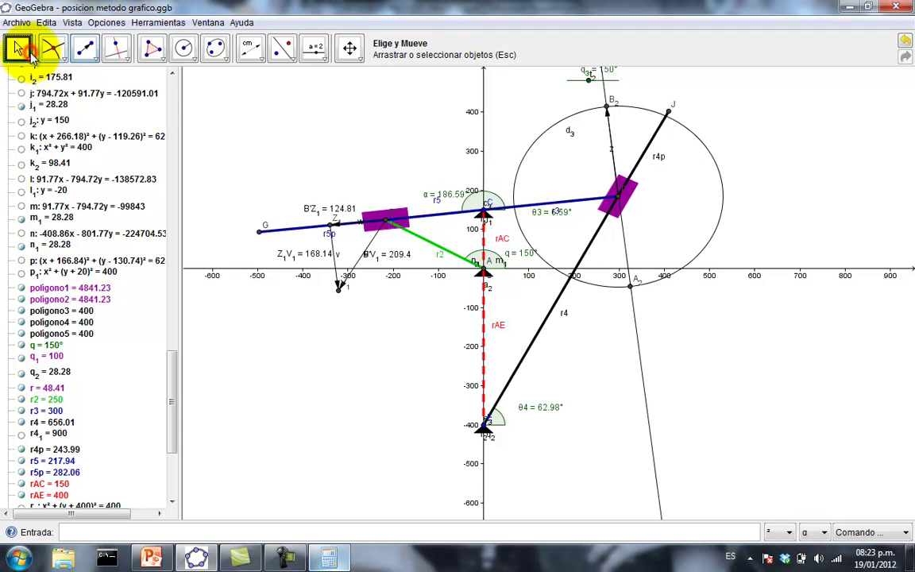
- Hide the construction circle d₃ and set it as an auxiliary object
{"action": "right_click", "coordinate": [540, 139]}
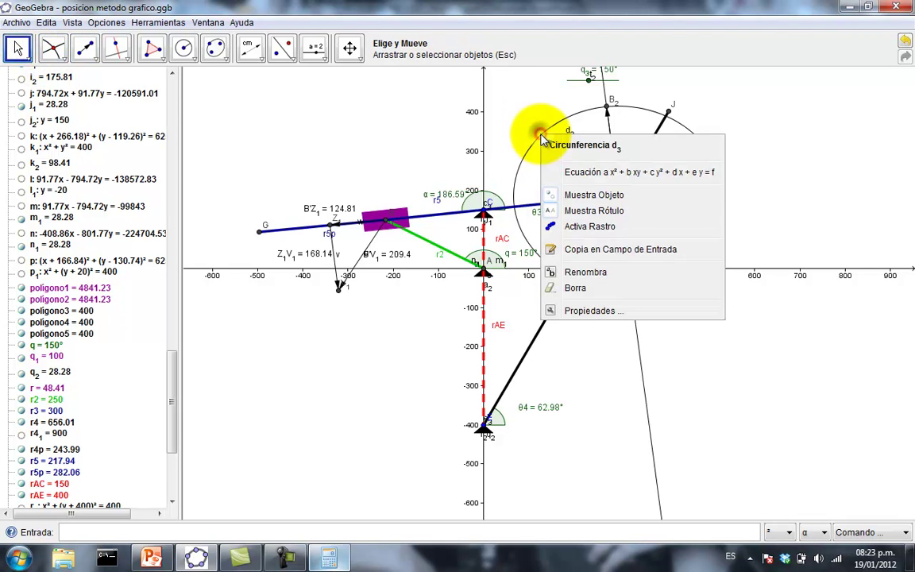
{"action": "left_click", "coordinate": [630, 310]}
{"action": "left_click", "coordinate": [367, 231]}
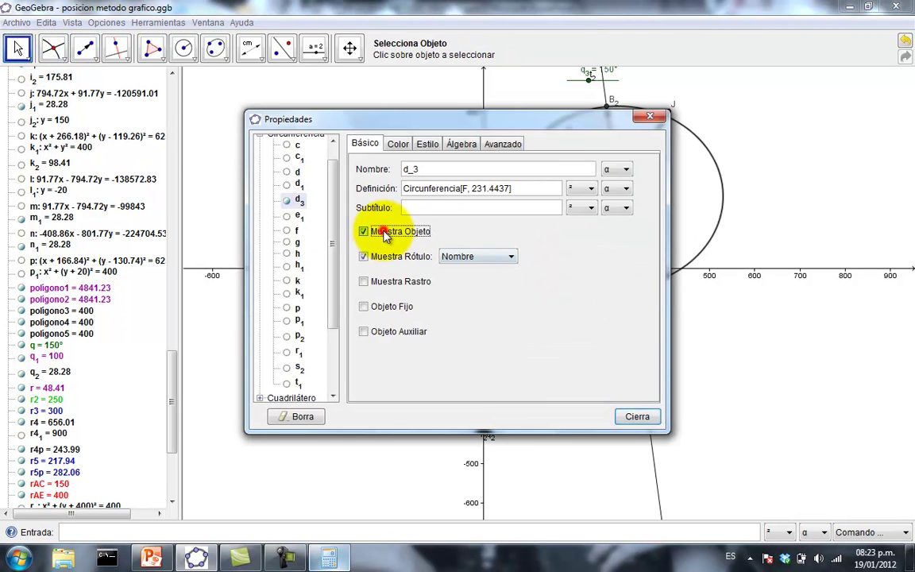
{"action": "left_click", "coordinate": [395, 329]}
{"action": "left_click", "coordinate": [637, 416]}
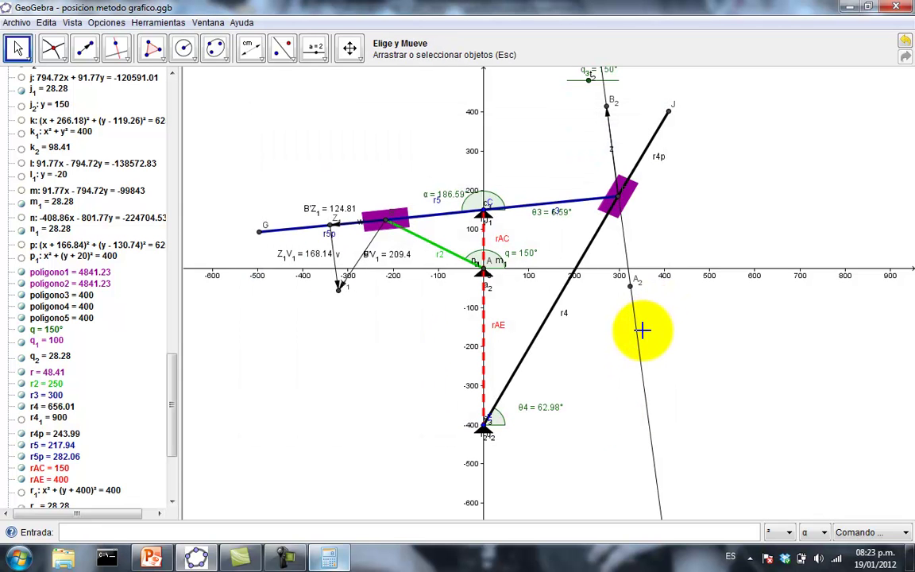
- Hide perpendicular line t₂ and set it as an auxiliary object
{"action": "right_click", "coordinate": [636, 335]}
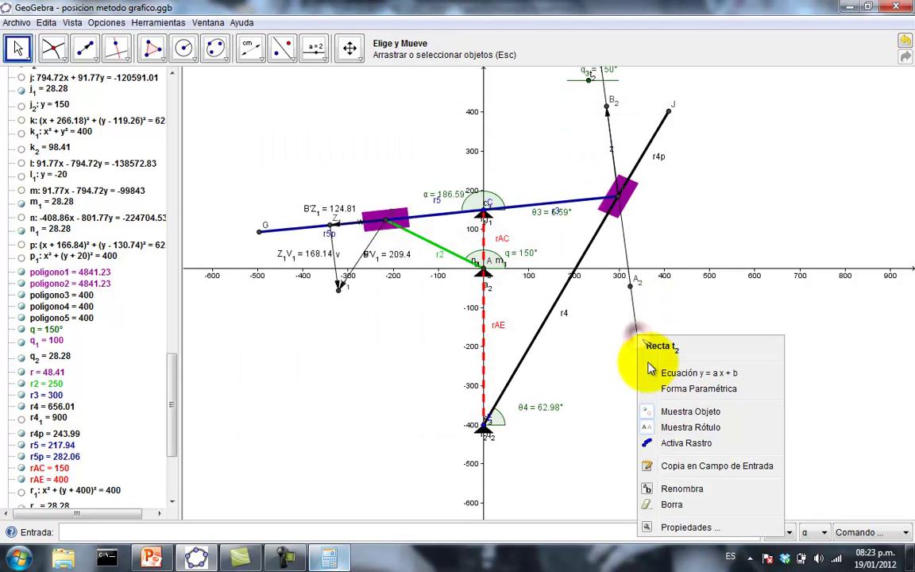
{"action": "left_click", "coordinate": [695, 523]}
{"action": "left_click", "coordinate": [402, 231]}
{"action": "left_click", "coordinate": [413, 333]}
{"action": "left_click", "coordinate": [637, 416]}
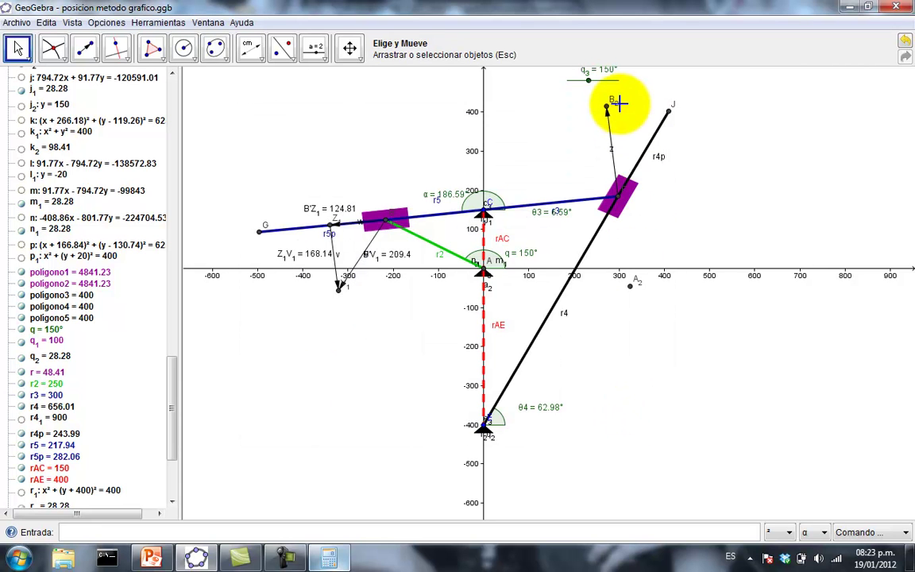
- Hide intersection point A₂ and set it as an auxiliary object
{"action": "right_click", "coordinate": [630, 283]}
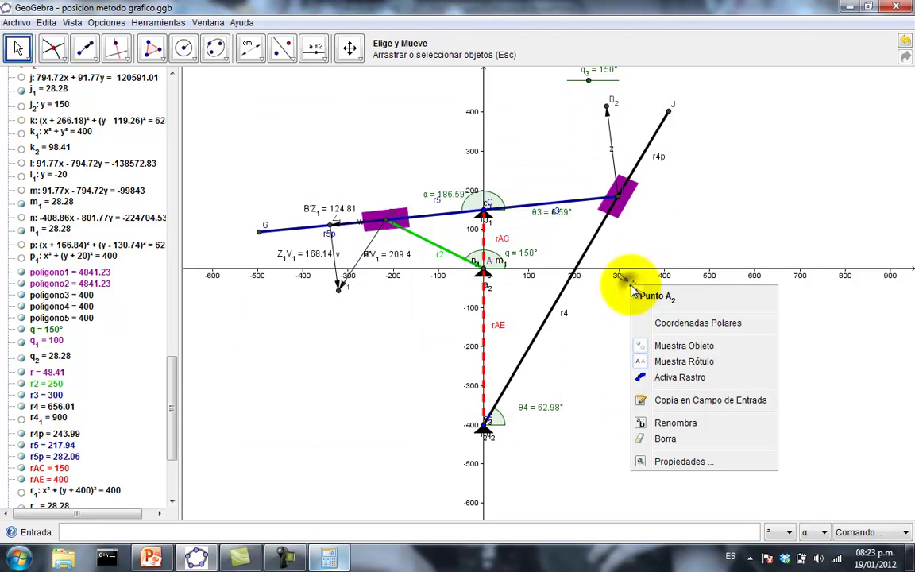
{"action": "left_click", "coordinate": [705, 465]}
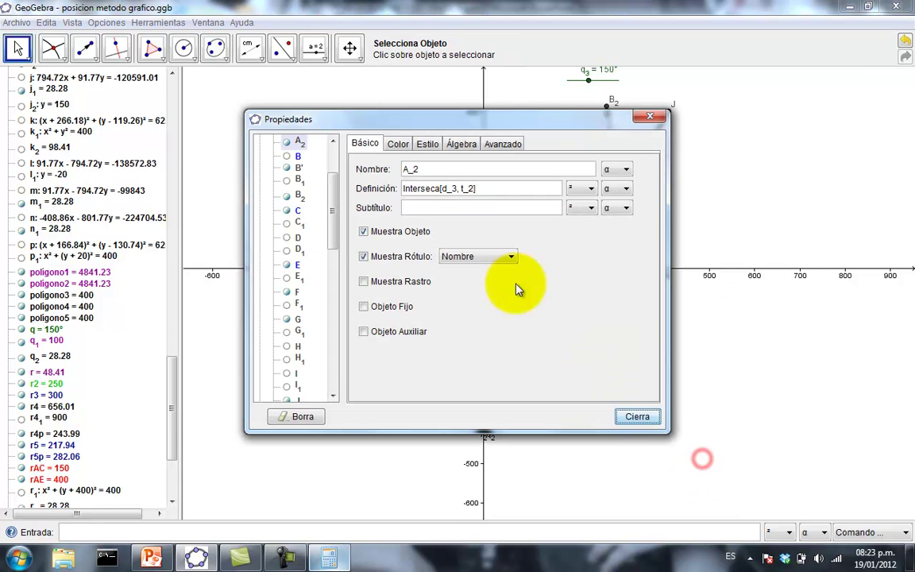
{"action": "left_click", "coordinate": [397, 229]}
{"action": "left_click", "coordinate": [398, 331]}
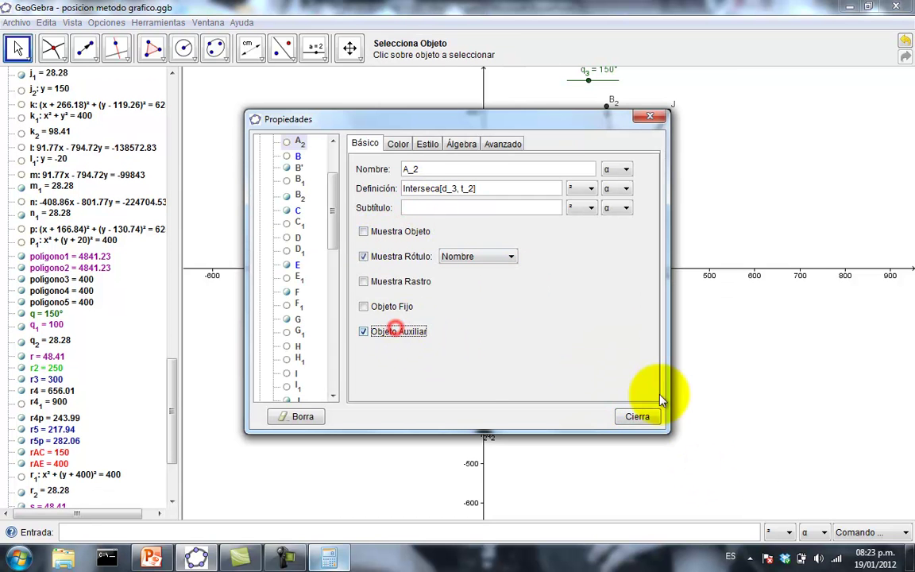
{"action": "left_click", "coordinate": [637, 416]}
- Measure the distance from the right slider's centre F to point B₂ and place the measurement label beside the vector, clear of r4p
{"action": "scroll", "coordinate": [707, 234], "scroll_direction": "down", "scroll_amount": 3}
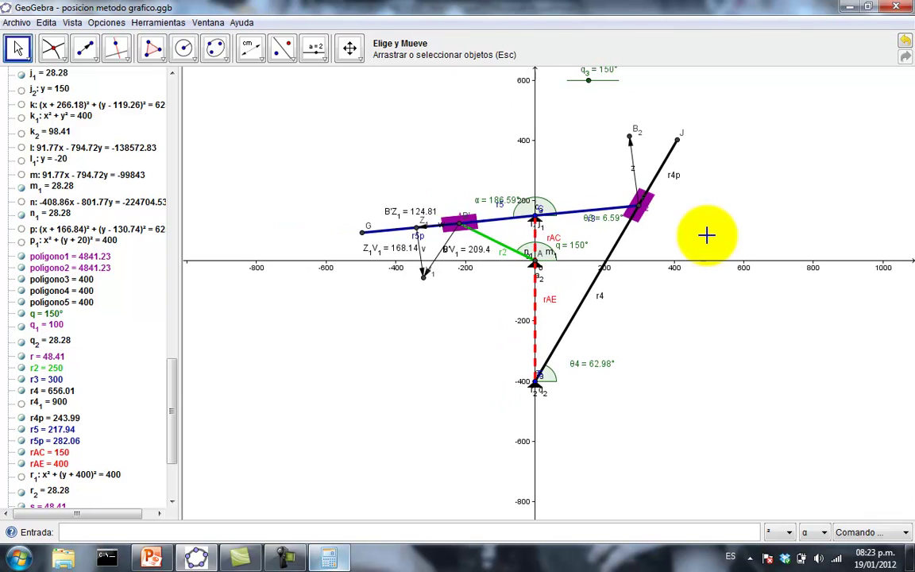
{"action": "left_click", "coordinate": [350, 48]}
{"action": "left_click_drag", "start_coordinate": [605, 162], "coordinate": [452, 203]}
{"action": "scroll", "coordinate": [451, 203], "scroll_direction": "up", "scroll_amount": 5}
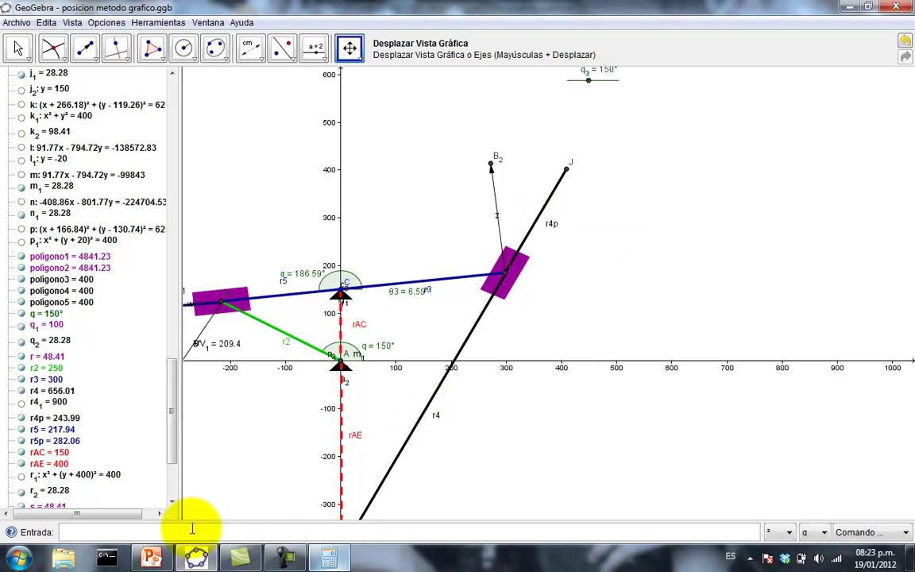
{"action": "left_click", "coordinate": [152, 559]}
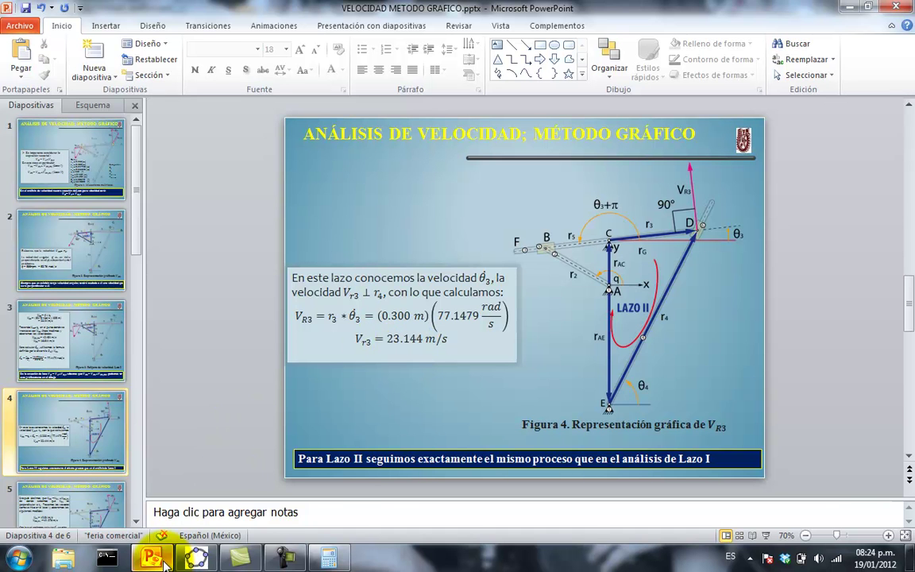
{"action": "key", "text": "alt+Tab"}
{"action": "left_click", "coordinate": [254, 62]}
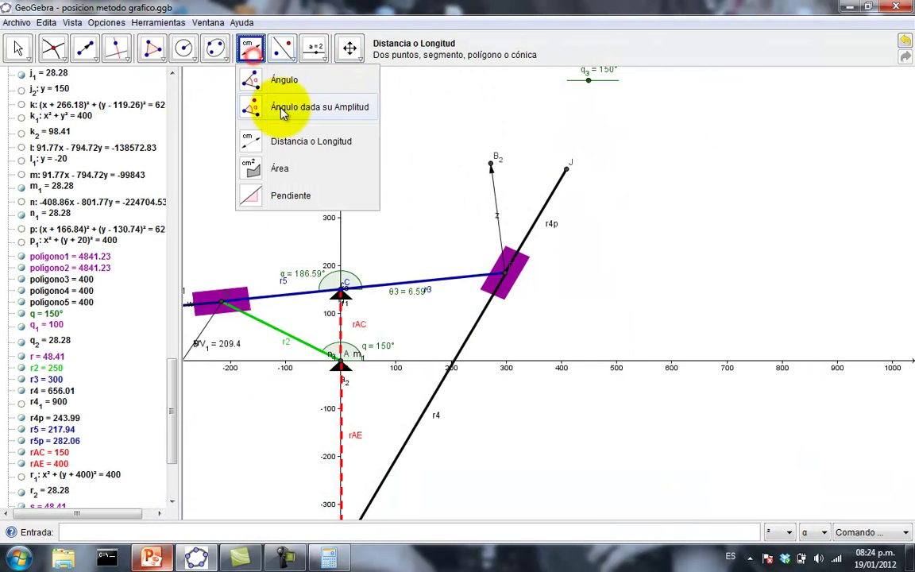
{"action": "left_click", "coordinate": [292, 143]}
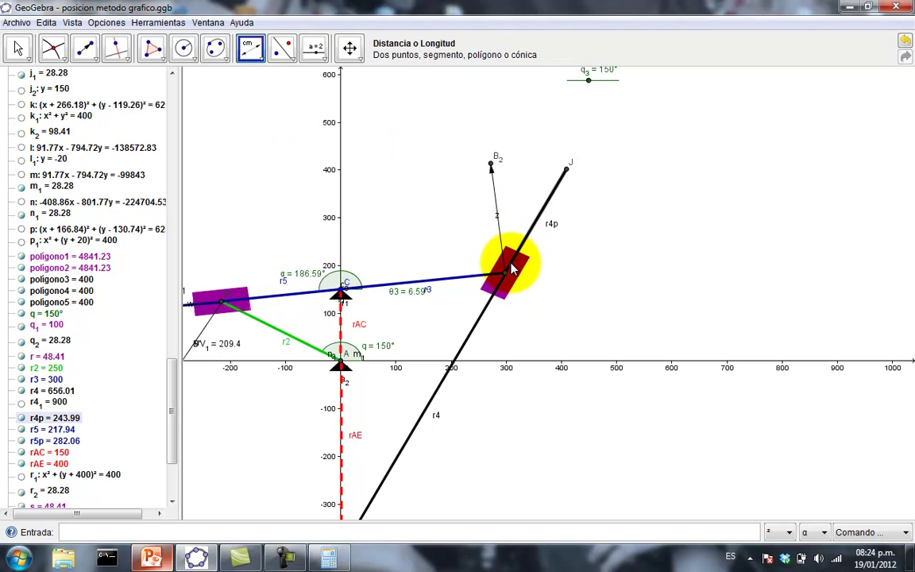
{"action": "left_click", "coordinate": [493, 167]}
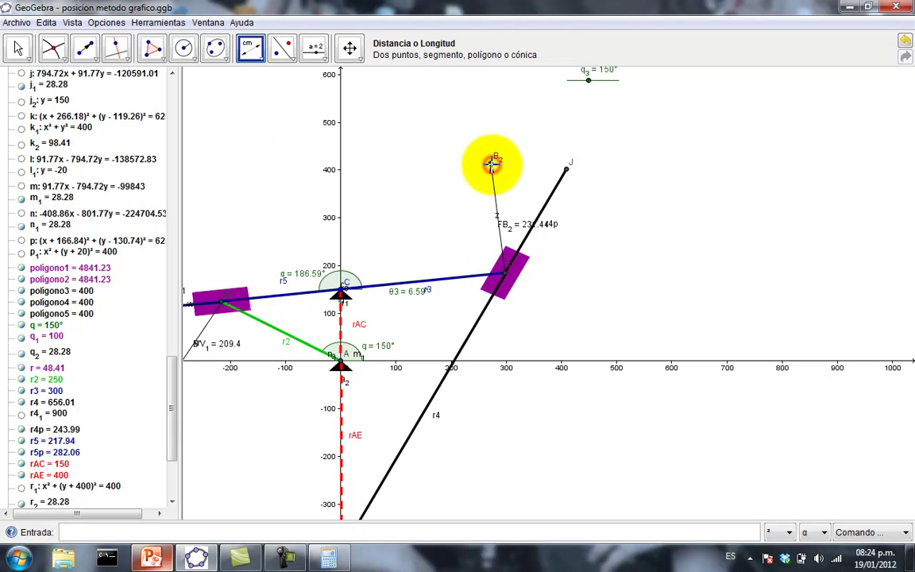
{"action": "left_click", "coordinate": [19, 49]}
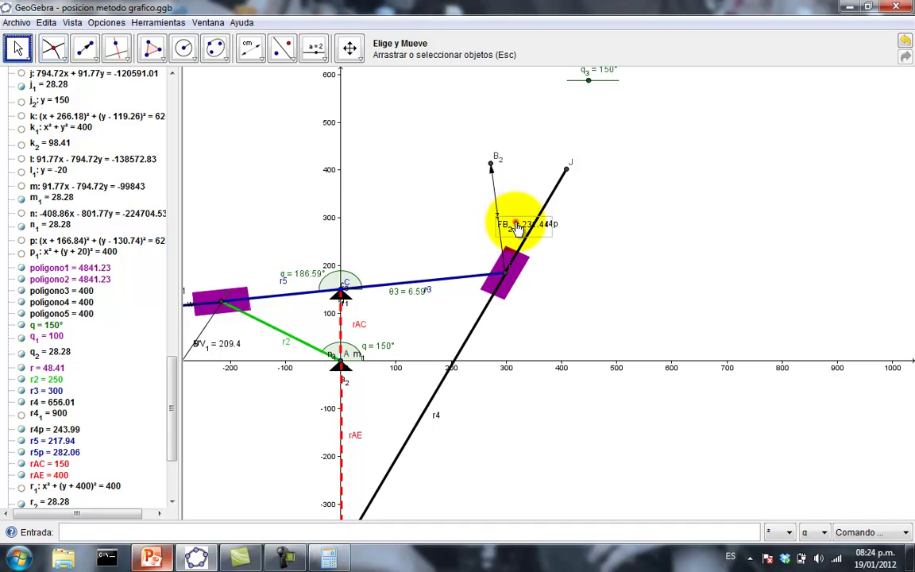
{"action": "left_click_drag", "start_coordinate": [513, 221], "coordinate": [449, 225]}
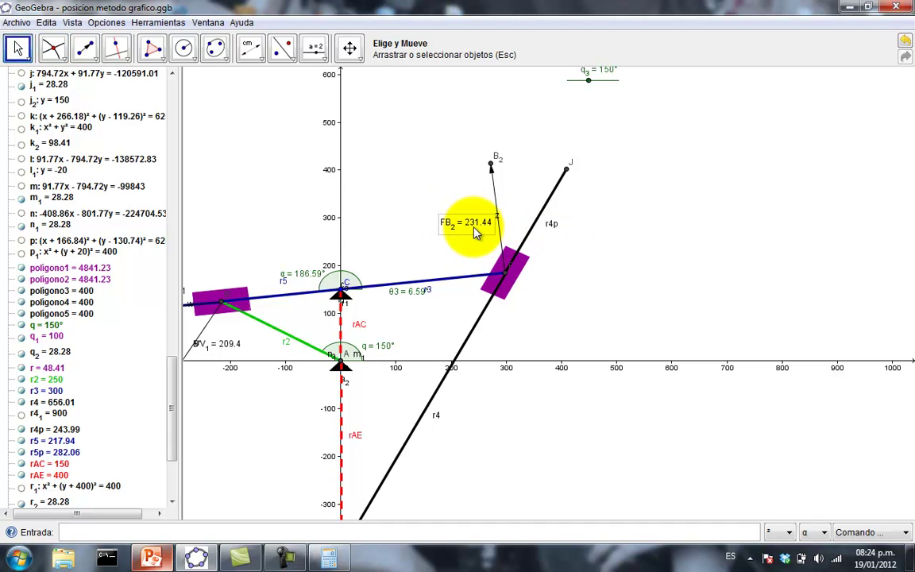
- Switch to PowerPoint and examine slide 5 with the Lazo II velocity polygon, including in full-screen view
{"action": "left_click", "coordinate": [150, 558]}
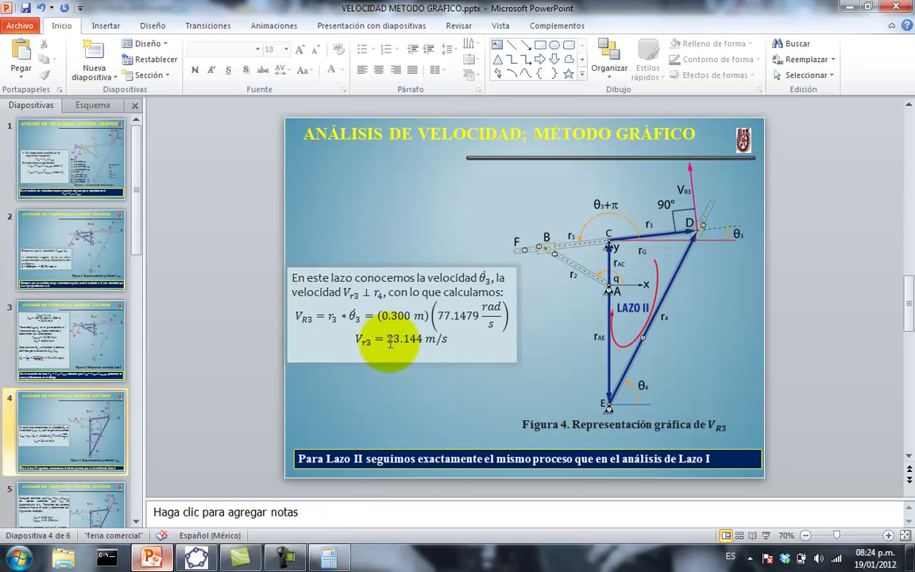
{"action": "left_click", "coordinate": [136, 521]}
{"action": "left_click", "coordinate": [136, 521]}
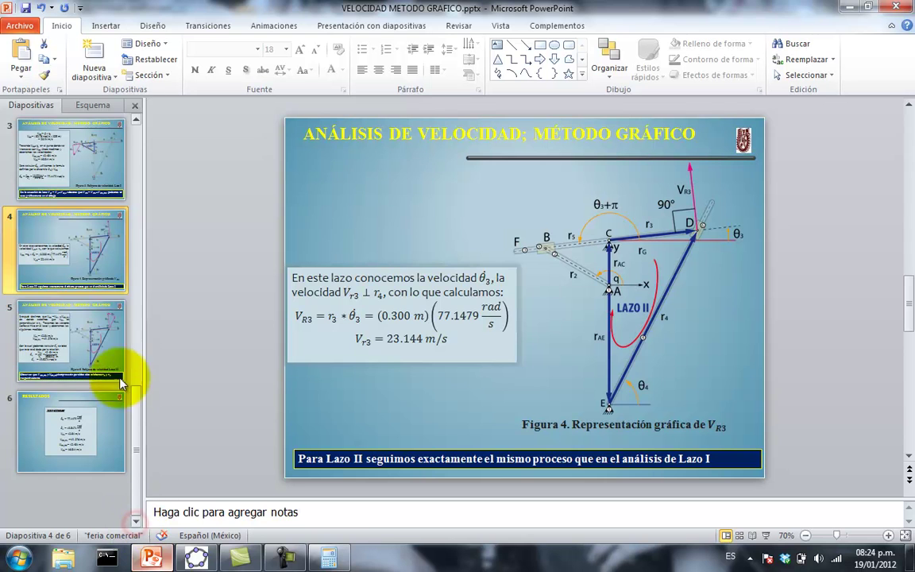
{"action": "left_click", "coordinate": [107, 347]}
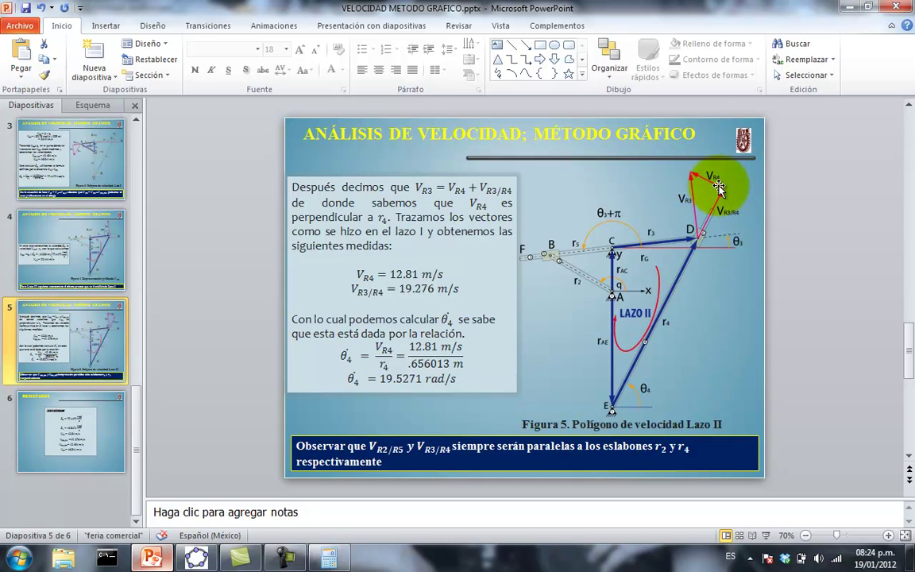
{"action": "left_click", "coordinate": [767, 536]}
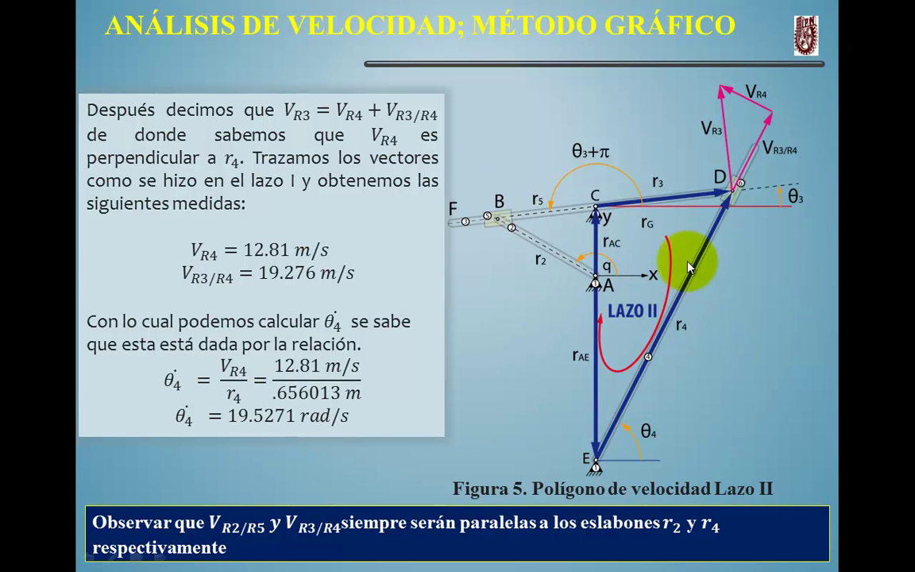
{"action": "key", "text": "Escape"}
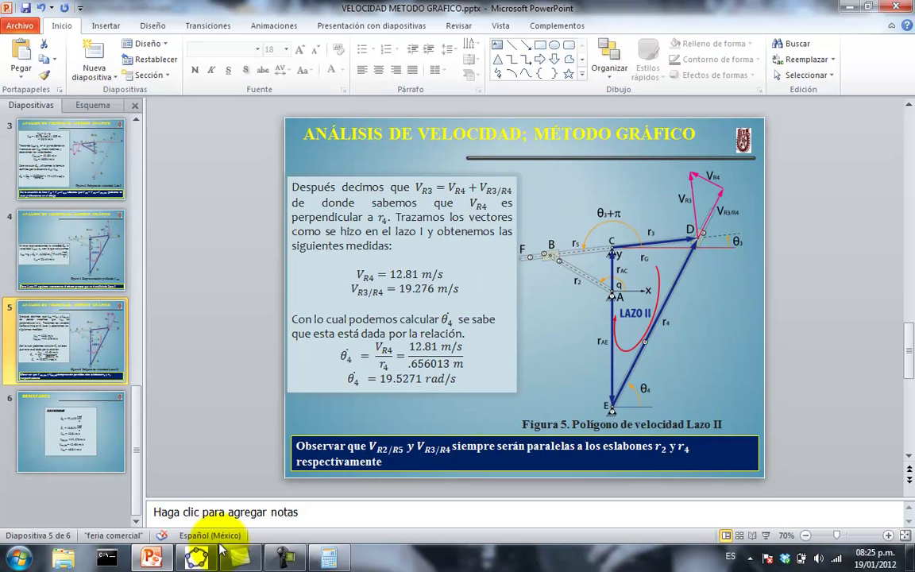
- Switch to GeoGebra and construct a line through B₂ perpendicular to segment r4p
{"action": "left_click", "coordinate": [196, 556]}
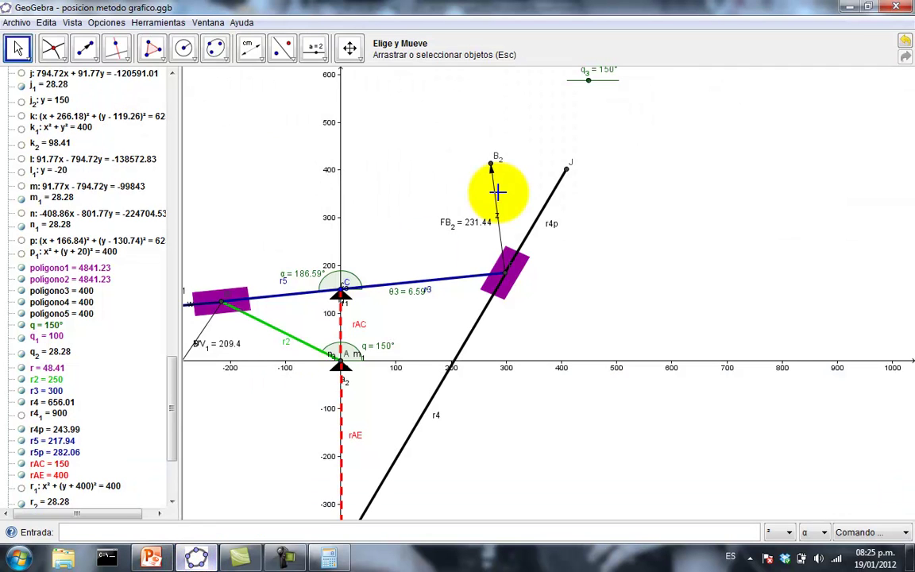
{"action": "left_click", "coordinate": [120, 49]}
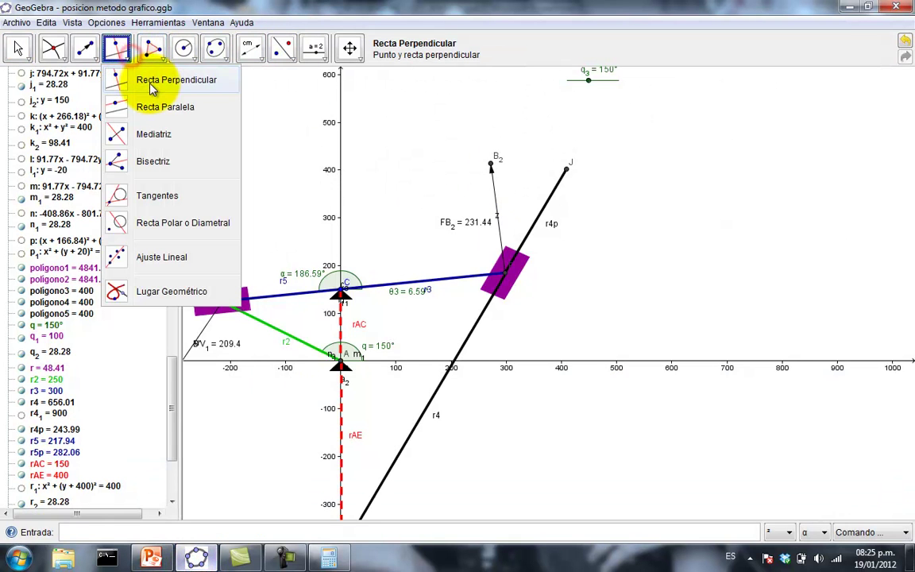
{"action": "left_click", "coordinate": [151, 85]}
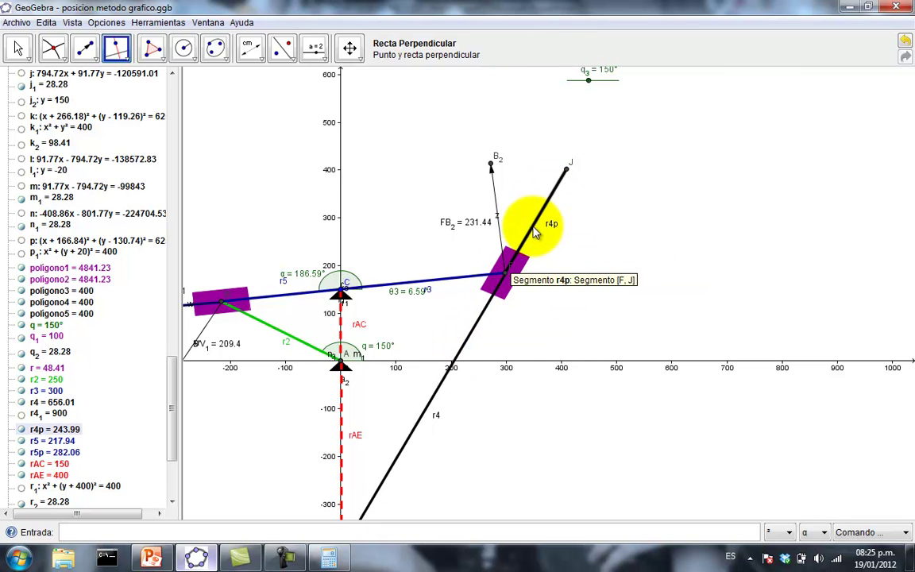
{"action": "left_click", "coordinate": [491, 163]}
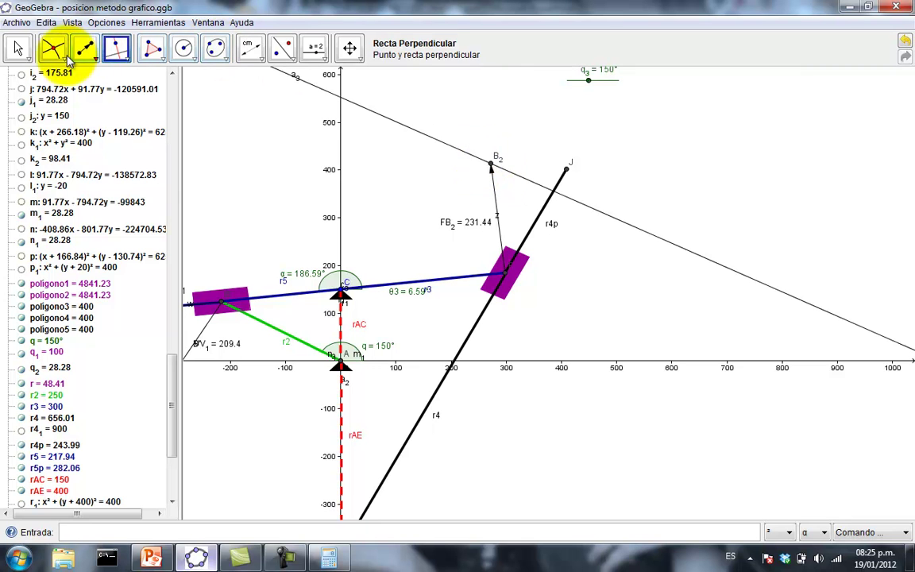
- Mark the intersection point of the new perpendicular line with segment r4p
{"action": "left_click", "coordinate": [56, 54]}
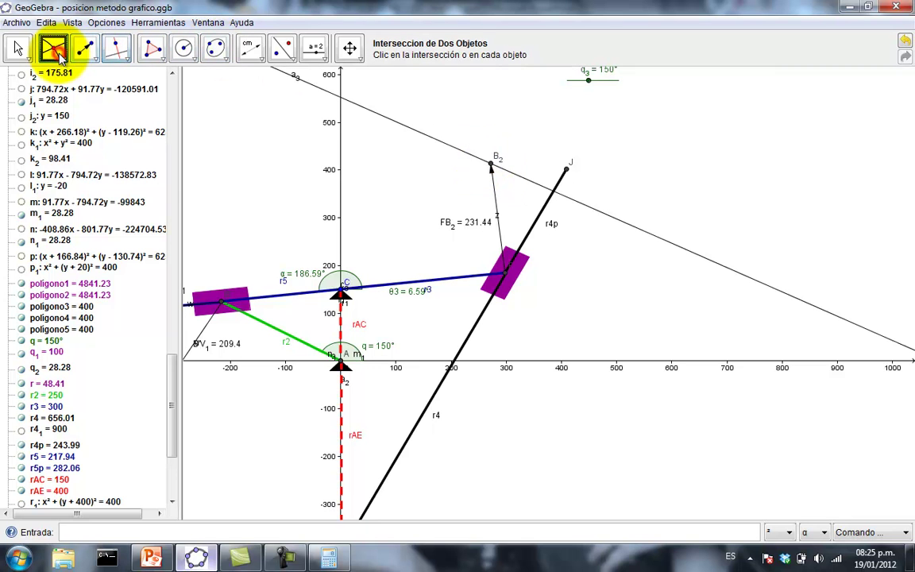
{"action": "left_click", "coordinate": [524, 183]}
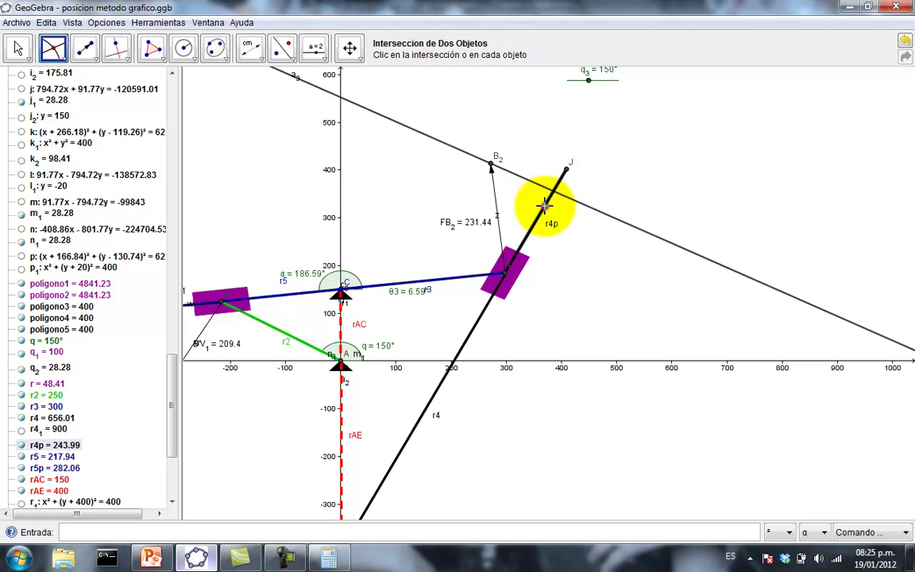
{"action": "left_click", "coordinate": [553, 193]}
- Draw a vector from the new intersection point C₂ on r4p to point B₂
{"action": "left_click", "coordinate": [85, 50]}
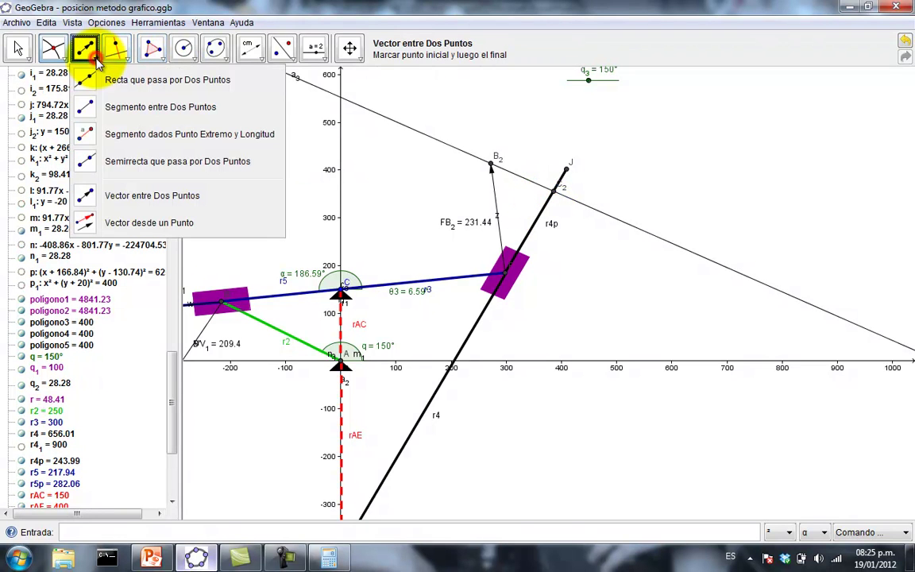
{"action": "left_click", "coordinate": [131, 205]}
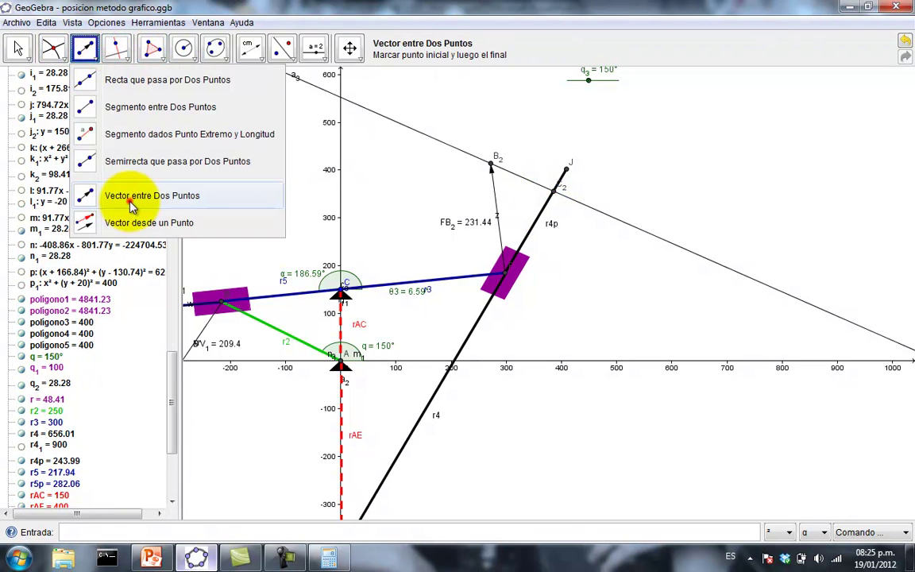
{"action": "left_click", "coordinate": [555, 194]}
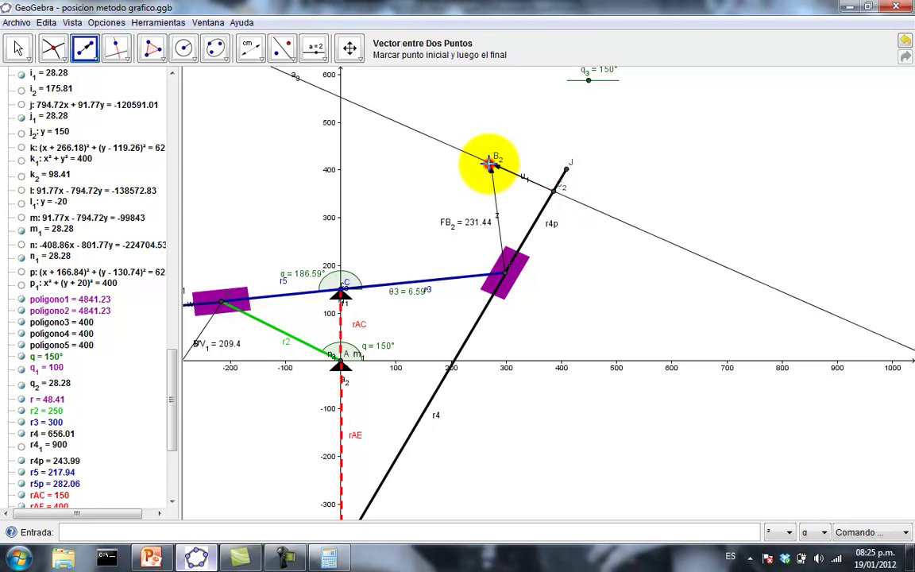
- Hide perpendicular line a₃ and set it as an auxiliary object
{"action": "left_click", "coordinate": [19, 52]}
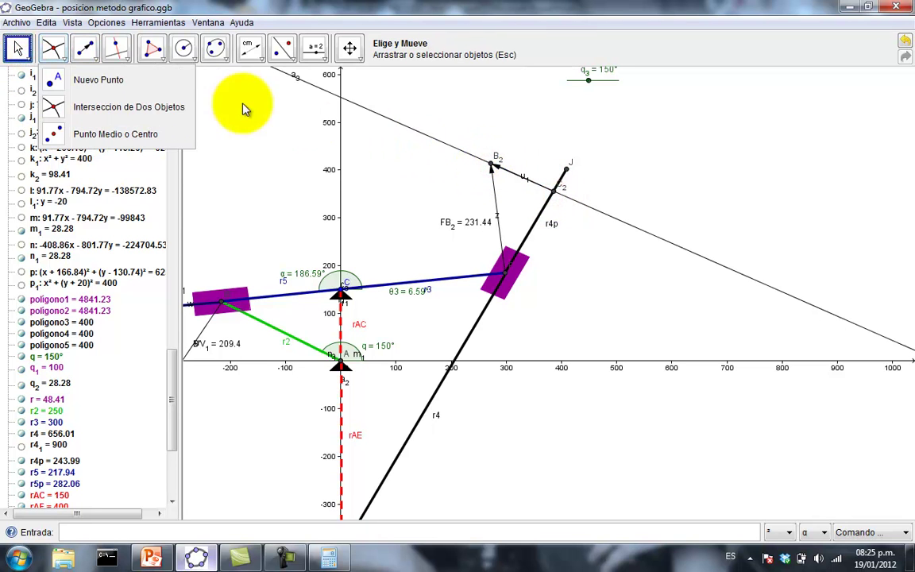
{"action": "left_click", "coordinate": [17, 47]}
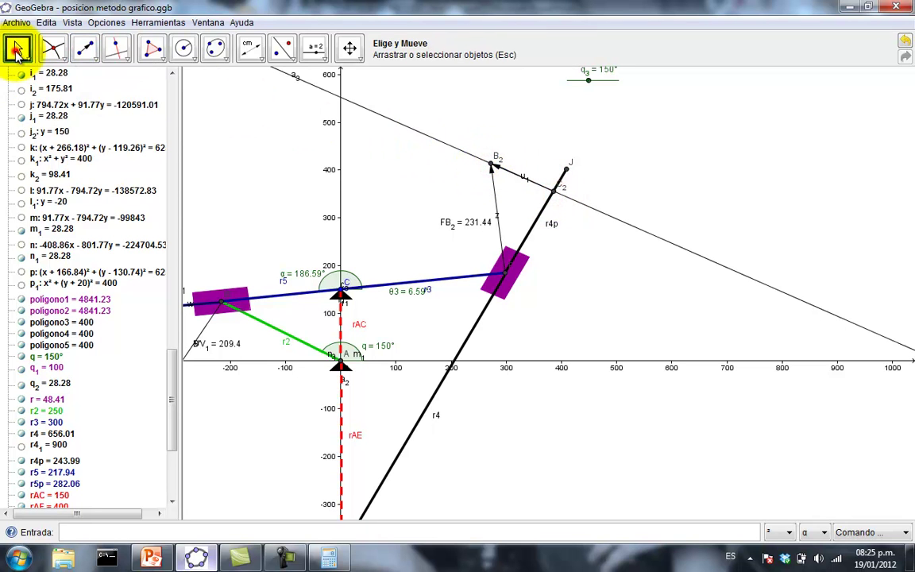
{"action": "right_click", "coordinate": [404, 129]}
{"action": "left_click", "coordinate": [470, 316]}
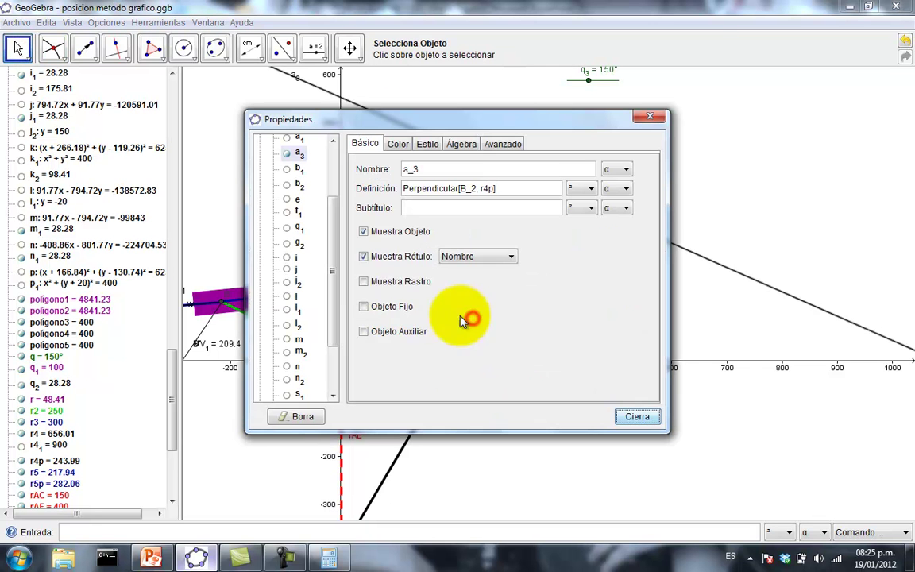
{"action": "left_click", "coordinate": [388, 234]}
{"action": "left_click", "coordinate": [401, 333]}
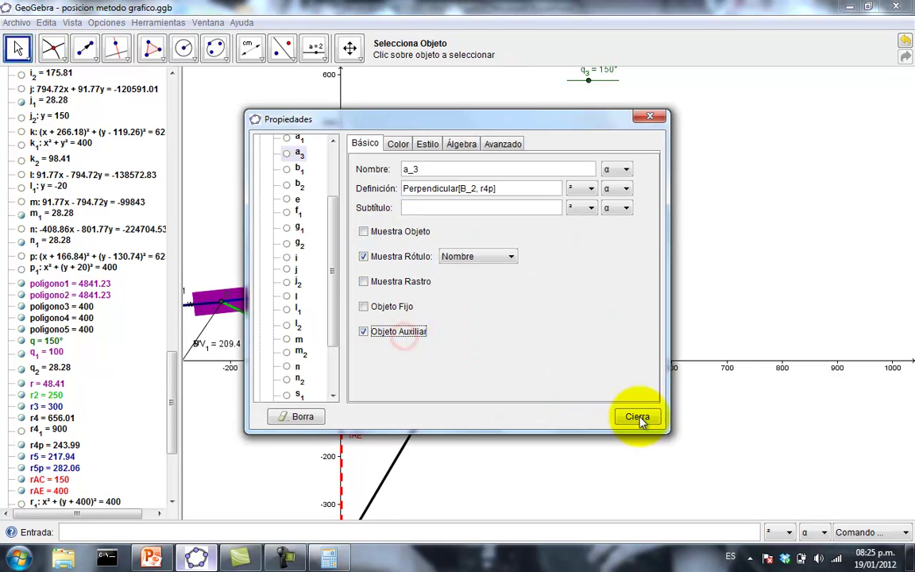
{"action": "left_click", "coordinate": [637, 416]}
- Measure the distance from C₂ to B₂ and place its label just above the vector
{"action": "left_click", "coordinate": [251, 51]}
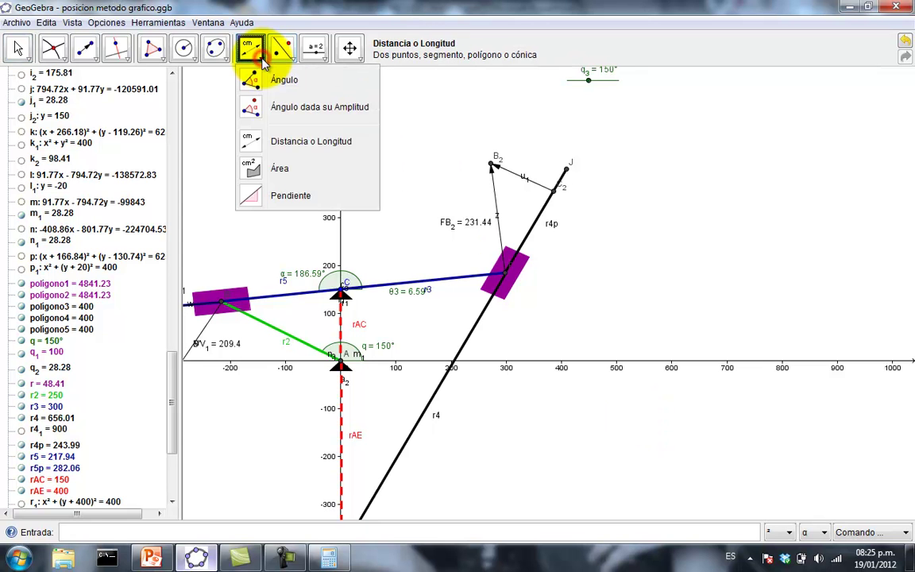
{"action": "left_click", "coordinate": [293, 141]}
{"action": "left_click", "coordinate": [553, 190]}
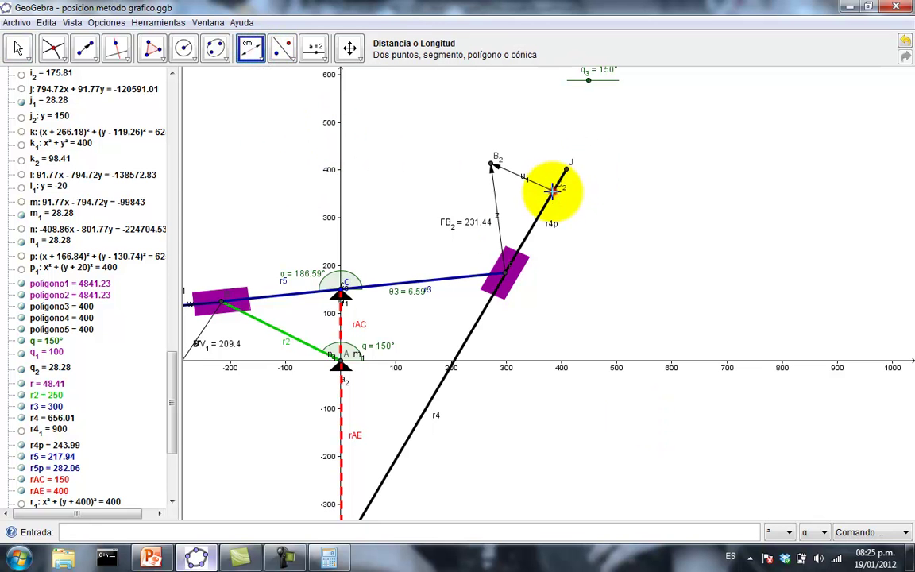
{"action": "left_click", "coordinate": [493, 160]}
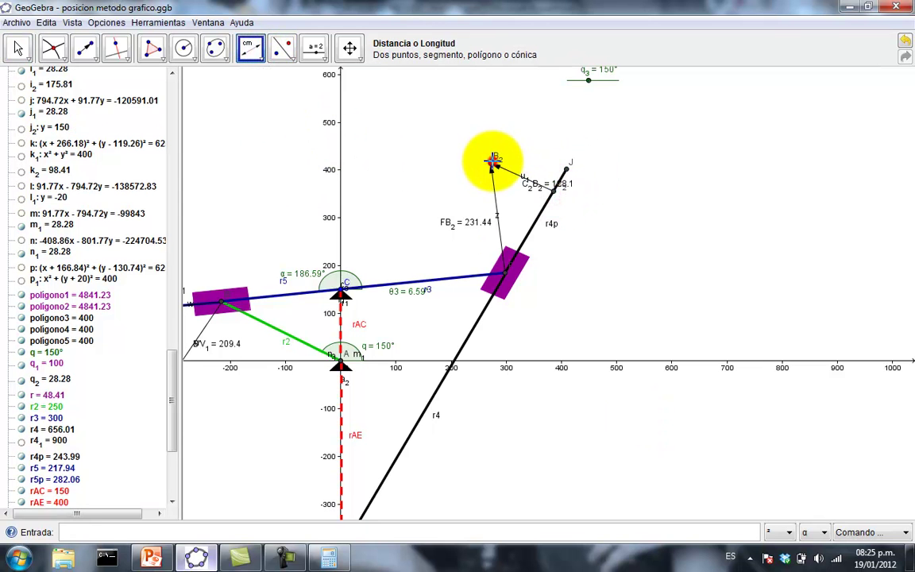
{"action": "left_click", "coordinate": [16, 46]}
{"action": "left_click_drag", "start_coordinate": [568, 187], "coordinate": [551, 165]}
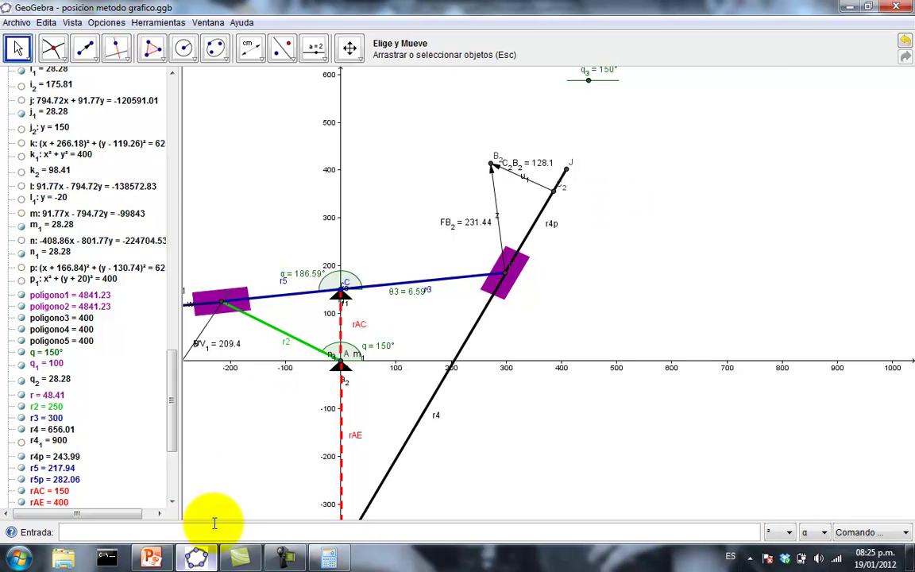
- Switch to the calculator and divide the C₂B₂ length 128.1 by 10
{"action": "left_click", "coordinate": [328, 555]}
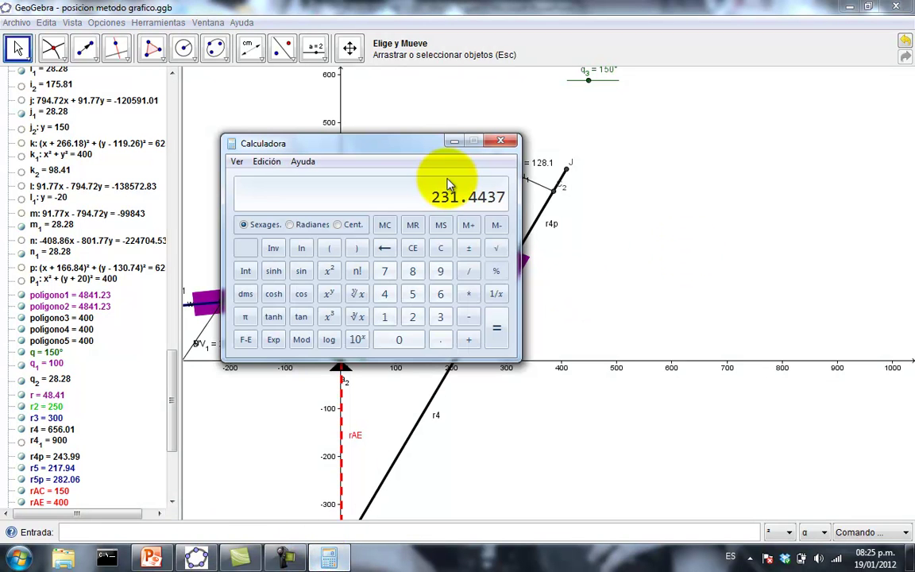
{"action": "left_click", "coordinate": [401, 339]}
{"action": "left_click", "coordinate": [385, 318]}
{"action": "left_click", "coordinate": [416, 319]}
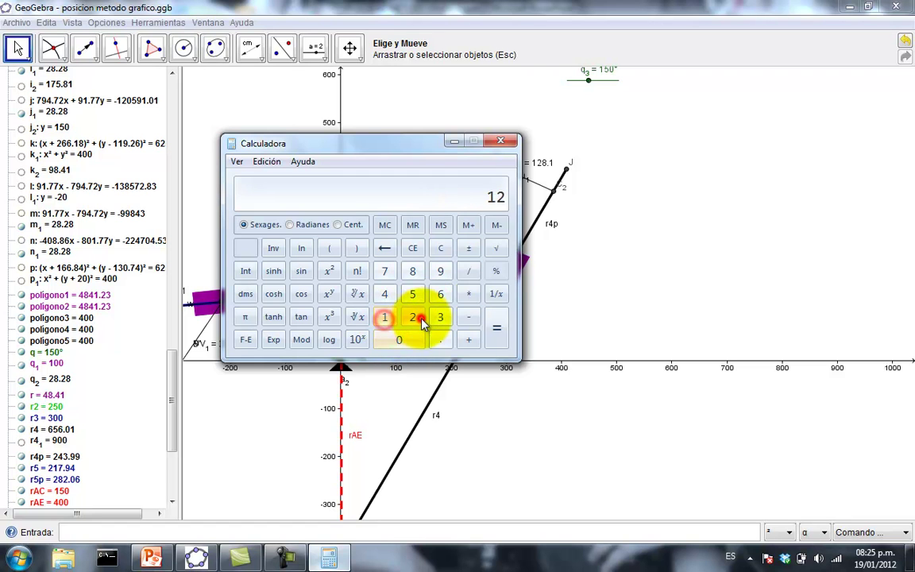
{"action": "left_click", "coordinate": [413, 271]}
{"action": "left_click", "coordinate": [441, 340]}
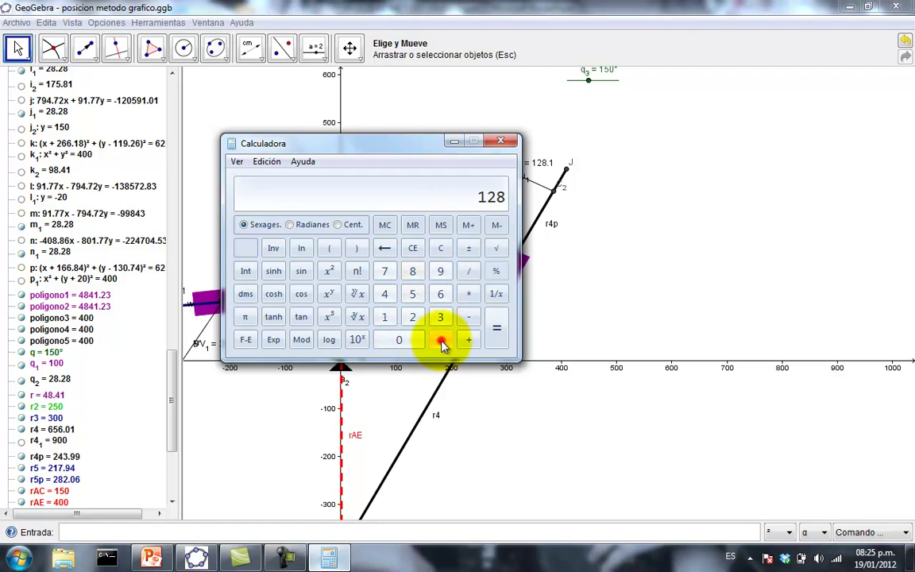
{"action": "left_click", "coordinate": [385, 317]}
{"action": "left_click", "coordinate": [471, 271]}
{"action": "left_click", "coordinate": [385, 316]}
{"action": "left_click", "coordinate": [400, 340]}
{"action": "left_click", "coordinate": [489, 329]}
{"action": "left_click", "coordinate": [452, 141]}
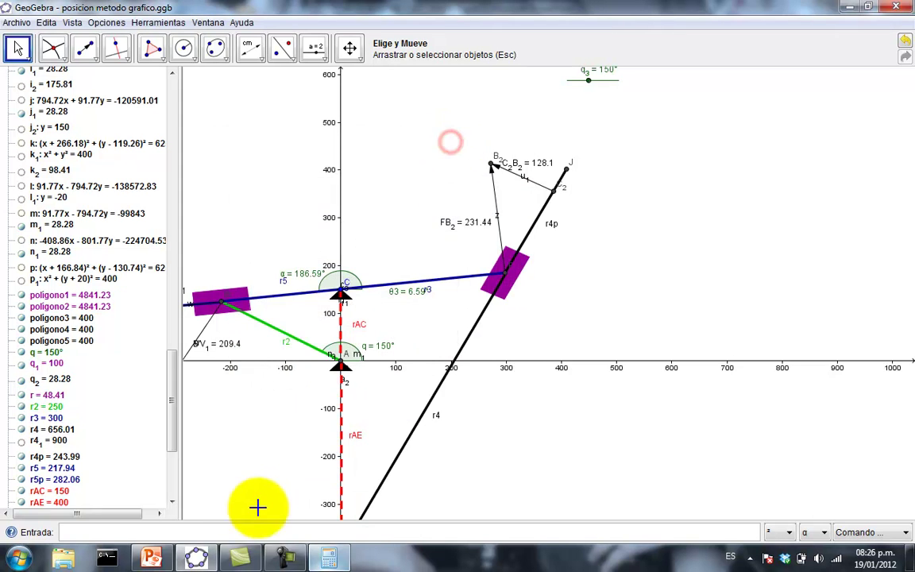
- Switch to the PowerPoint slide and compare the result with its V_R4 value
{"action": "left_click", "coordinate": [151, 557]}
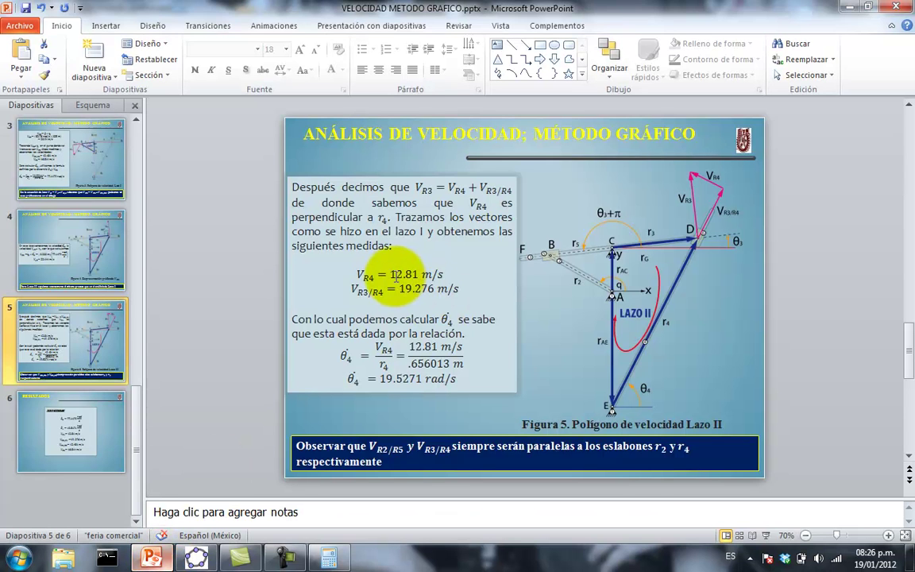
{"action": "left_click_drag", "start_coordinate": [358, 274], "coordinate": [472, 275]}
{"action": "left_click", "coordinate": [470, 291]}
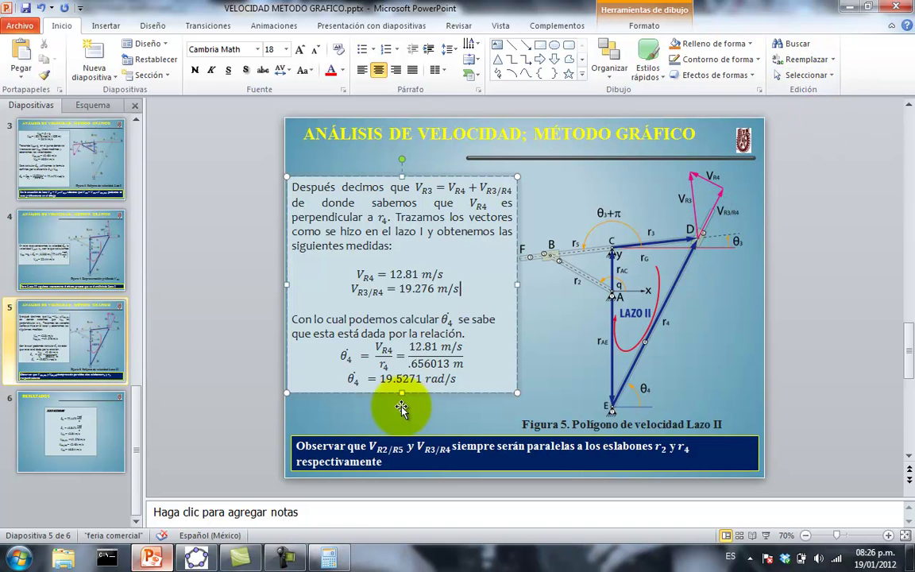
- Return to GeoGebra and draw a vector along r4p from point F to point C₂
{"action": "left_click", "coordinate": [197, 557]}
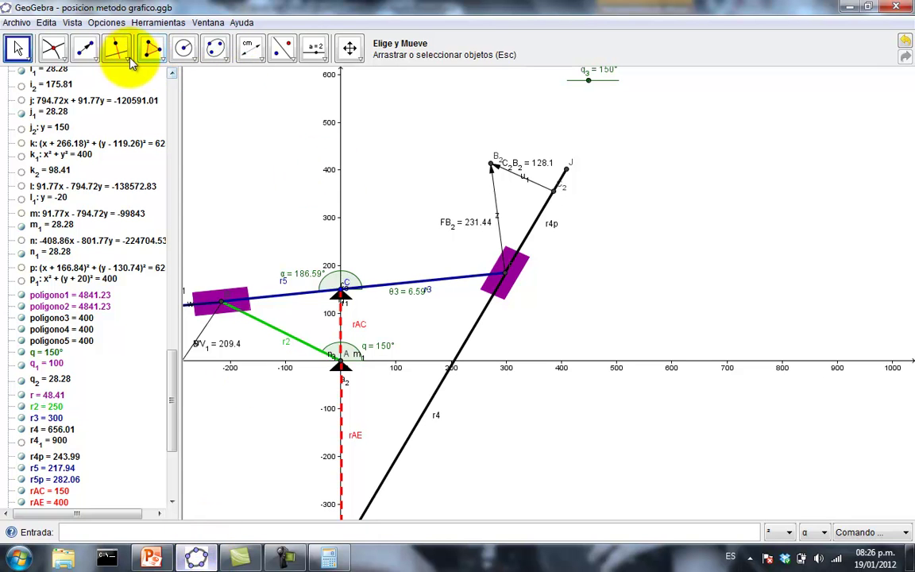
{"action": "left_click", "coordinate": [87, 50]}
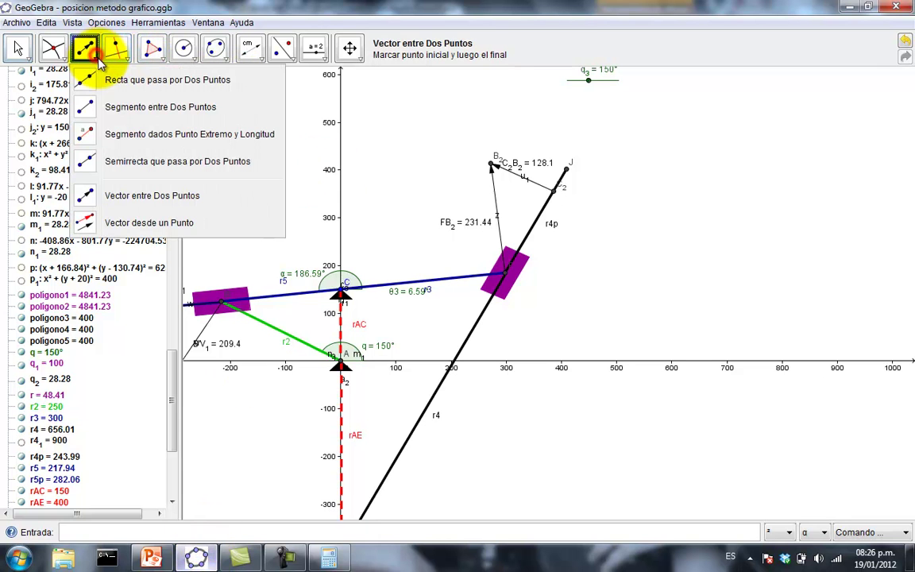
{"action": "left_click", "coordinate": [125, 198]}
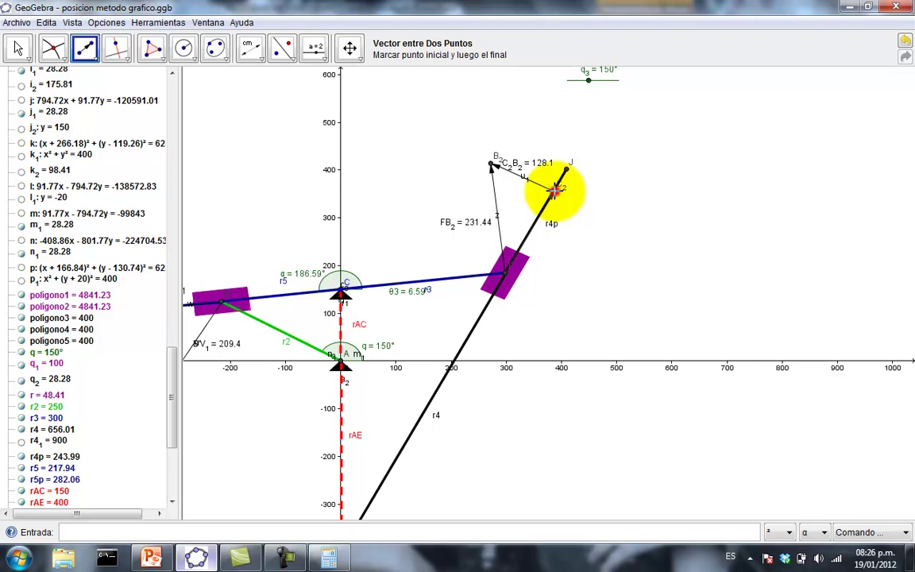
- Measure the distance from point F to point C₂
{"action": "left_click", "coordinate": [251, 49]}
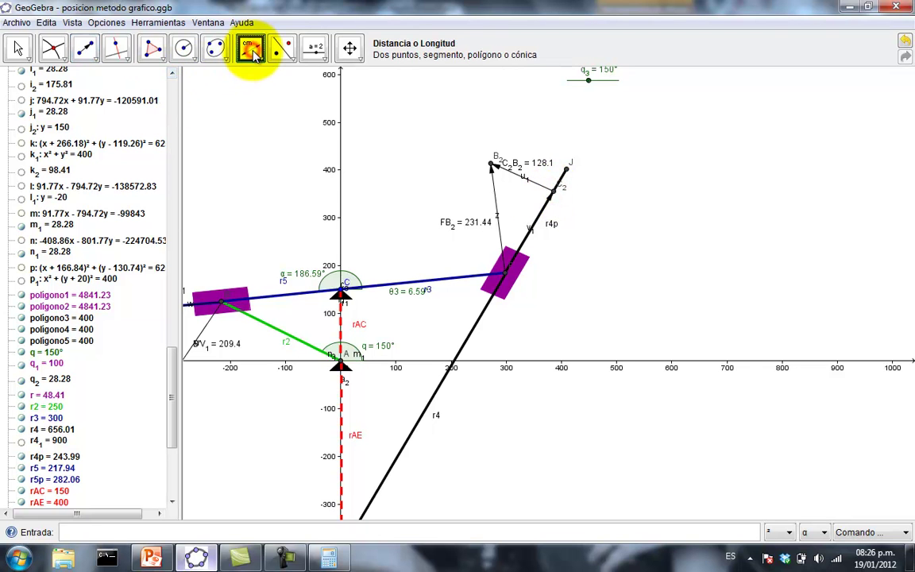
{"action": "left_click", "coordinate": [508, 271]}
{"action": "left_click", "coordinate": [554, 191]}
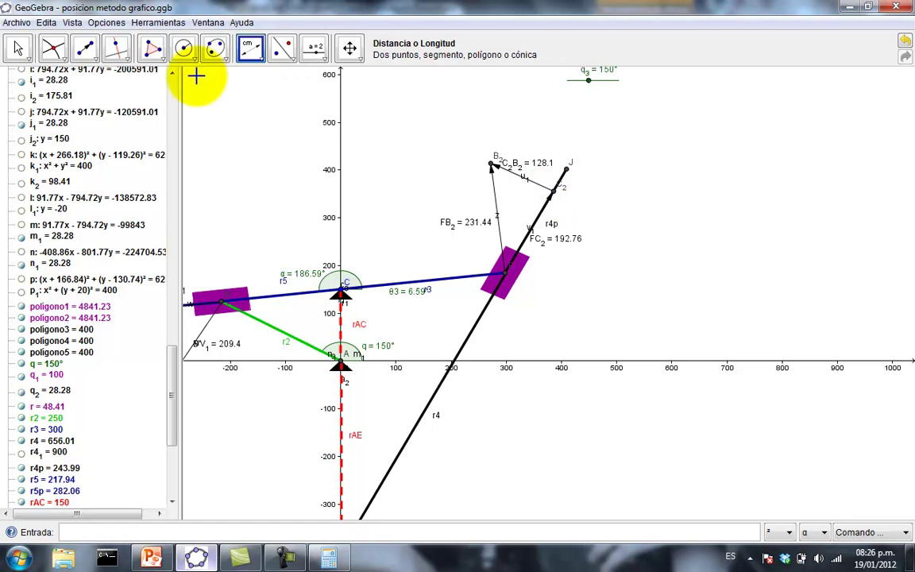
{"action": "left_click", "coordinate": [17, 47]}
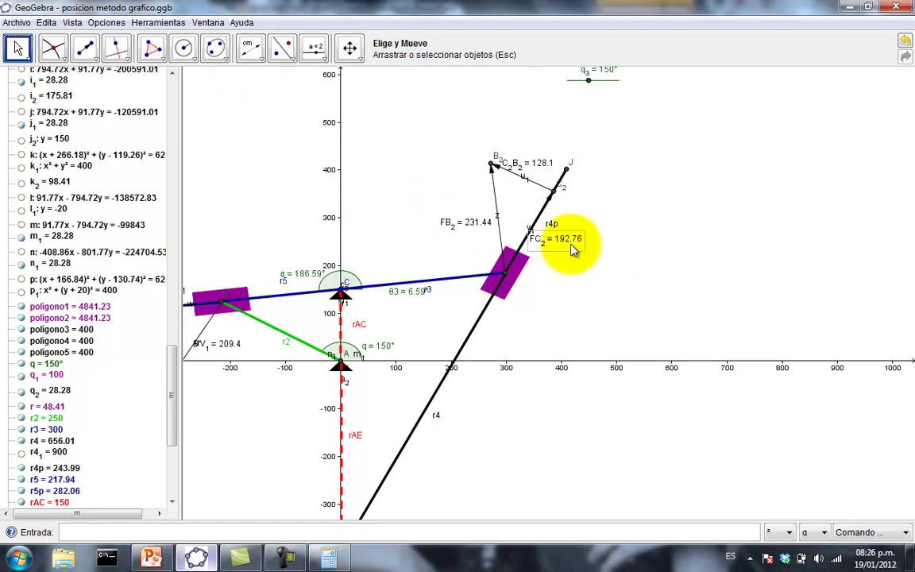
- Switch to the calculator, move it clear of the construction and divide the FC₂ length 192.76 by 10
{"action": "left_click", "coordinate": [332, 559]}
{"action": "left_click_drag", "start_coordinate": [400, 149], "coordinate": [778, 160]}
{"action": "left_click", "coordinate": [780, 351]}
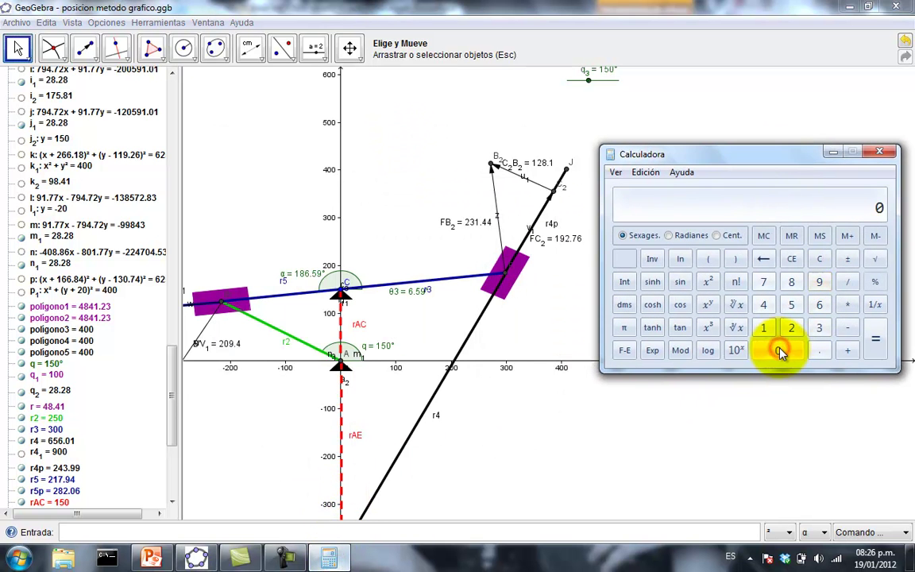
{"action": "type", "text": "192.76/10"}
{"action": "key", "text": "Return"}
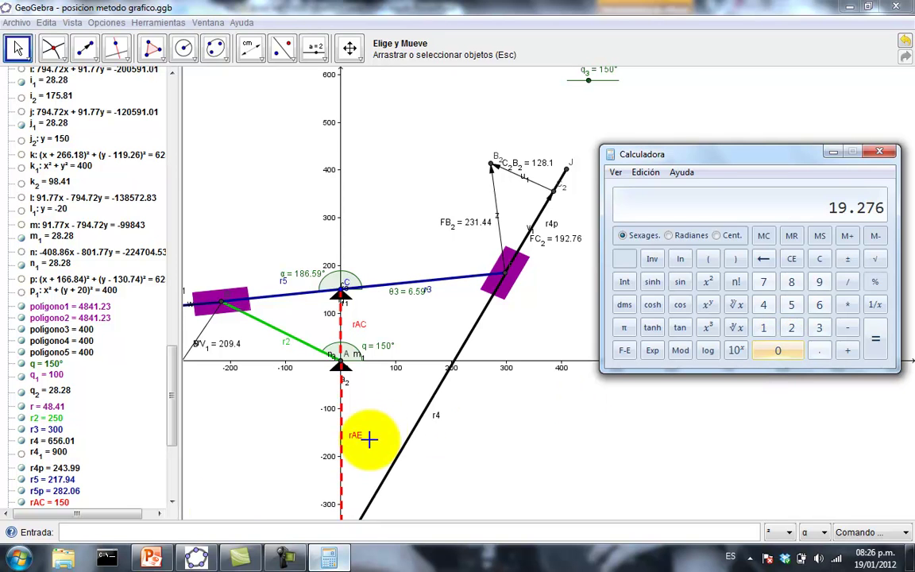
- Switch to the PowerPoint slide, compare the result with its V_R3/R4 value and start the slide show from that slide
{"action": "left_click", "coordinate": [158, 560]}
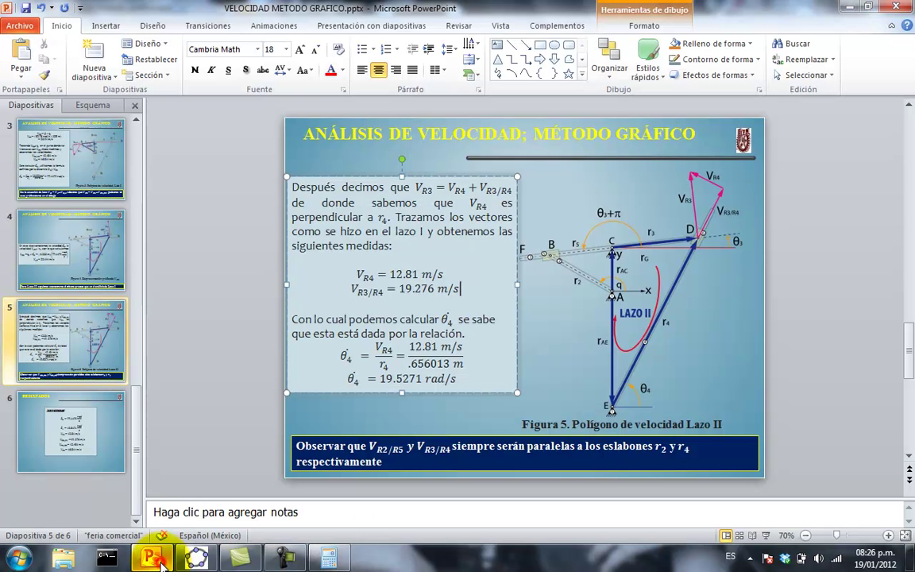
{"action": "left_click", "coordinate": [370, 264]}
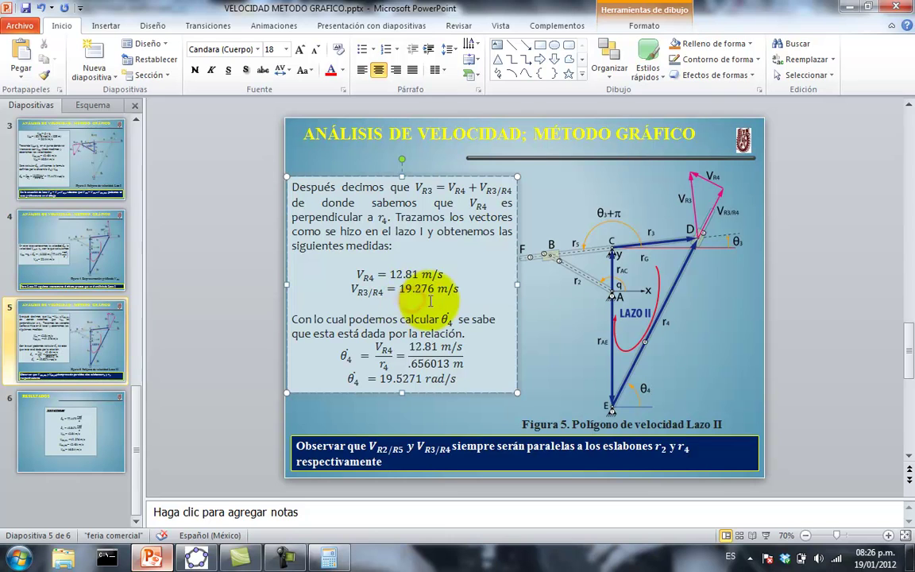
{"action": "left_click_drag", "start_coordinate": [355, 289], "coordinate": [442, 286]}
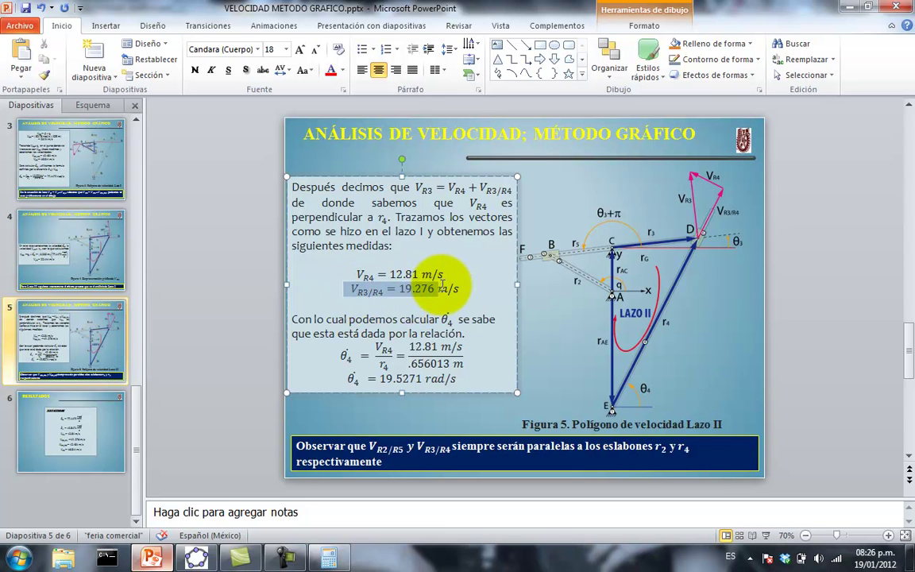
{"action": "left_click", "coordinate": [471, 288]}
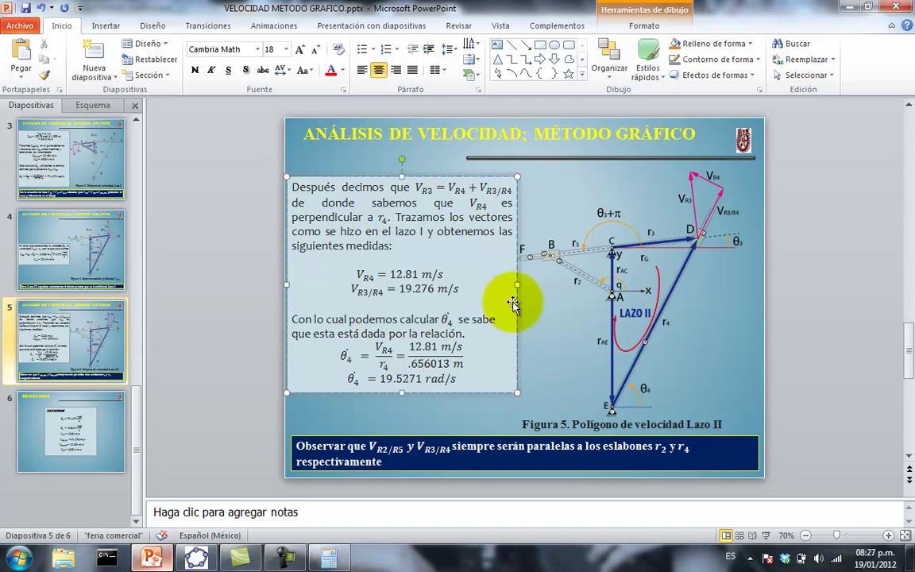
{"action": "left_click", "coordinate": [766, 536]}
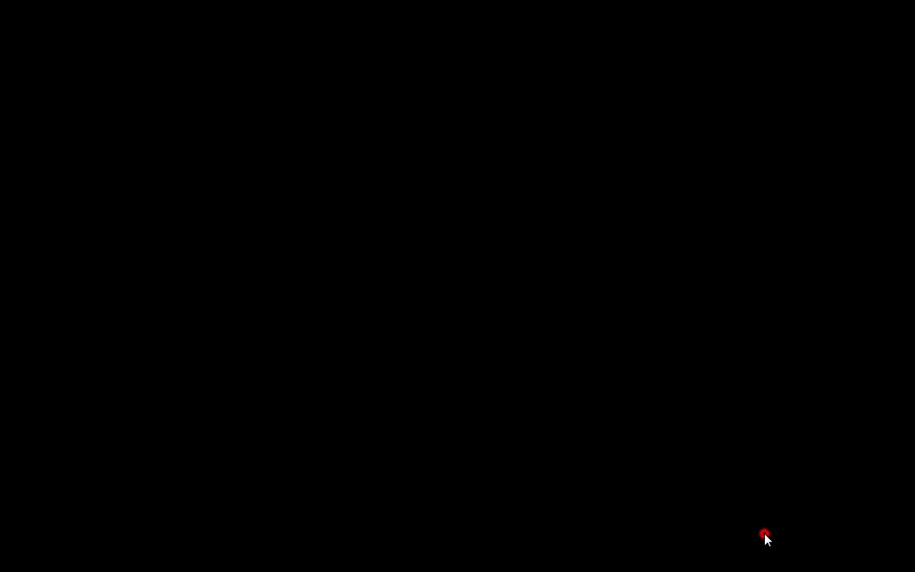
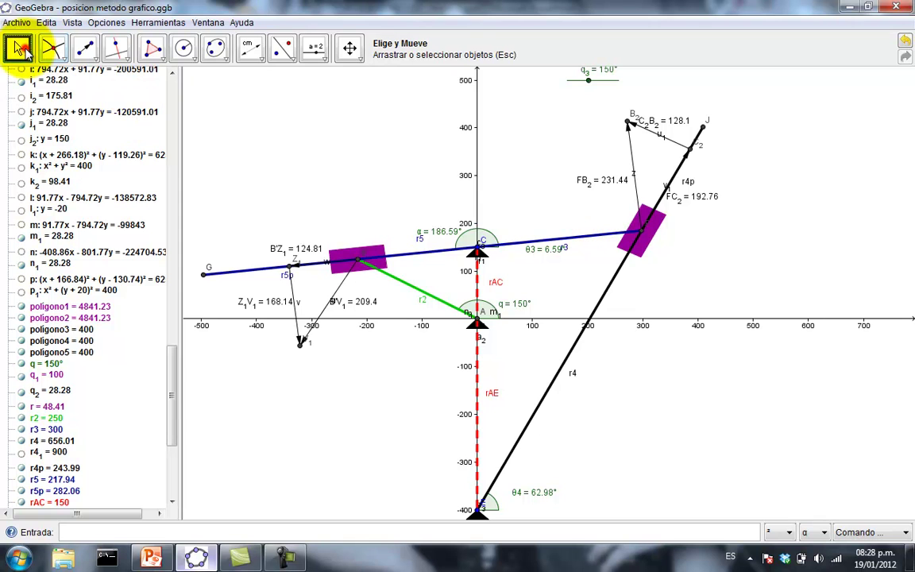
- Format vector u from B' to V₁ in red (255, 0, 0) with a line thickness of 9
{"action": "double_click", "coordinate": [340, 289]}
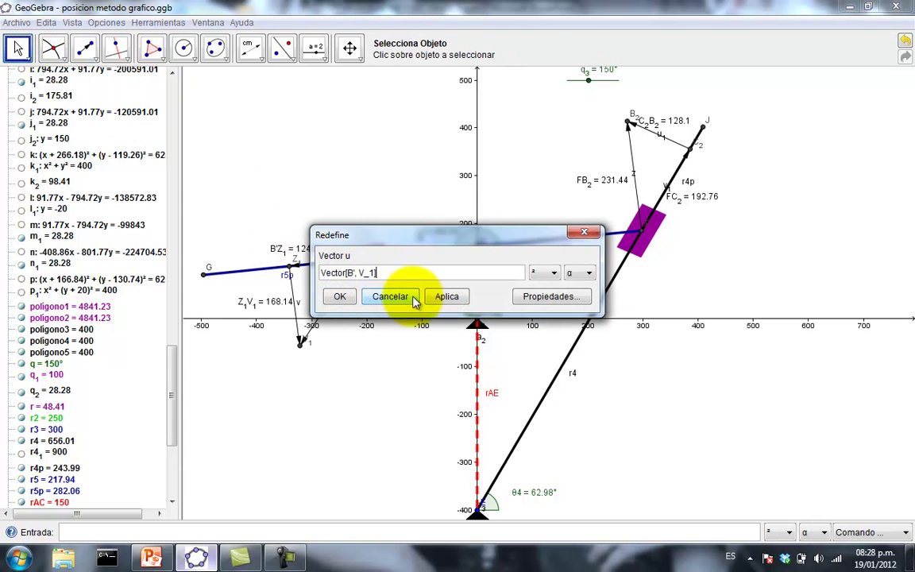
{"action": "left_click", "coordinate": [560, 296]}
{"action": "left_click", "coordinate": [415, 144]}
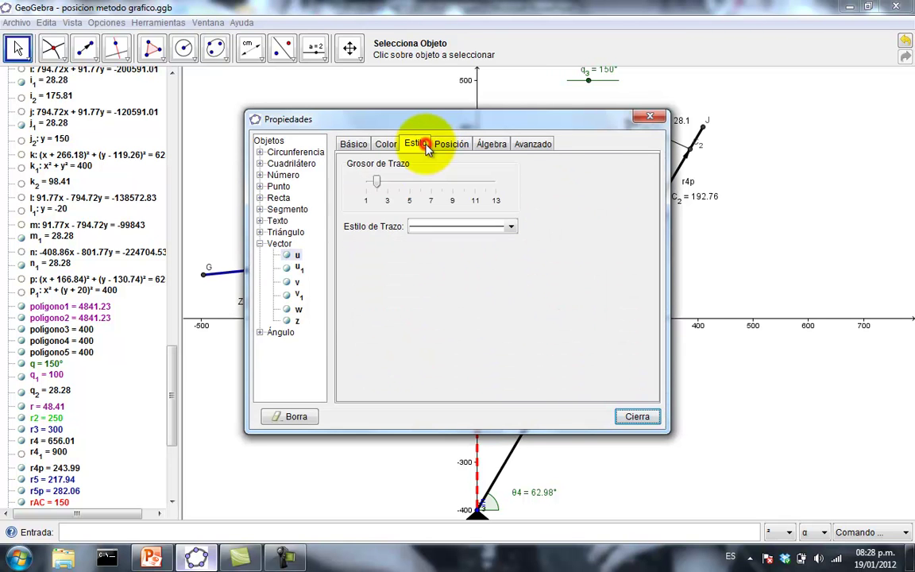
{"action": "left_click", "coordinate": [386, 144]}
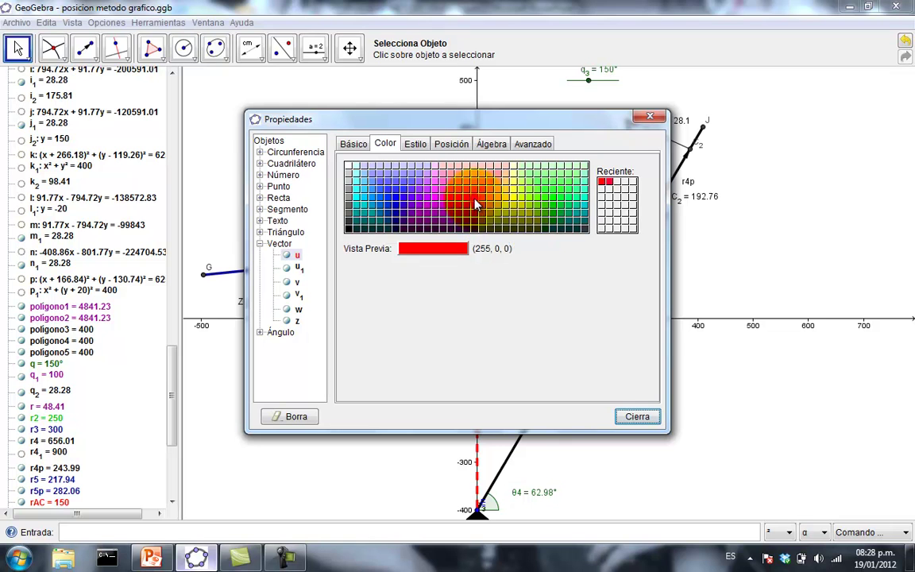
{"action": "left_click", "coordinate": [415, 144]}
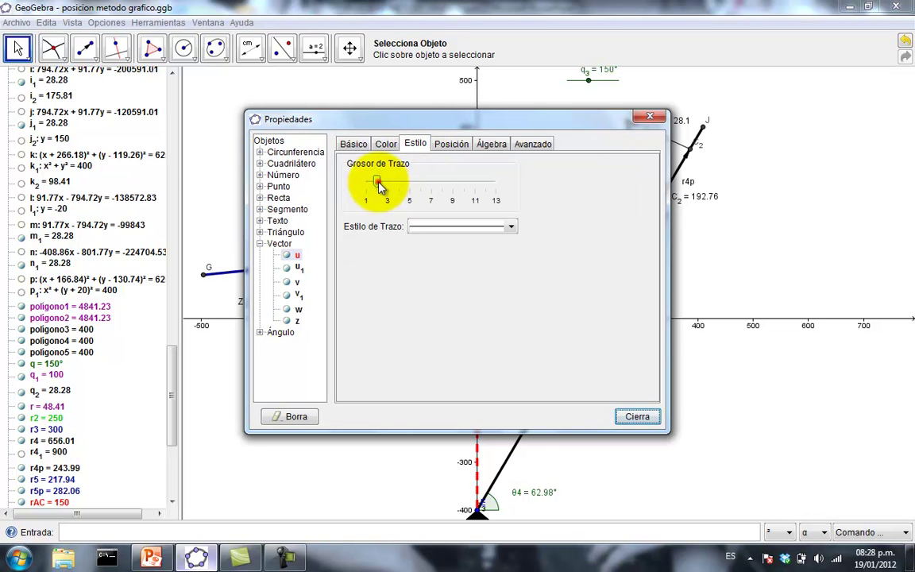
{"action": "left_click_drag", "start_coordinate": [379, 184], "coordinate": [450, 189]}
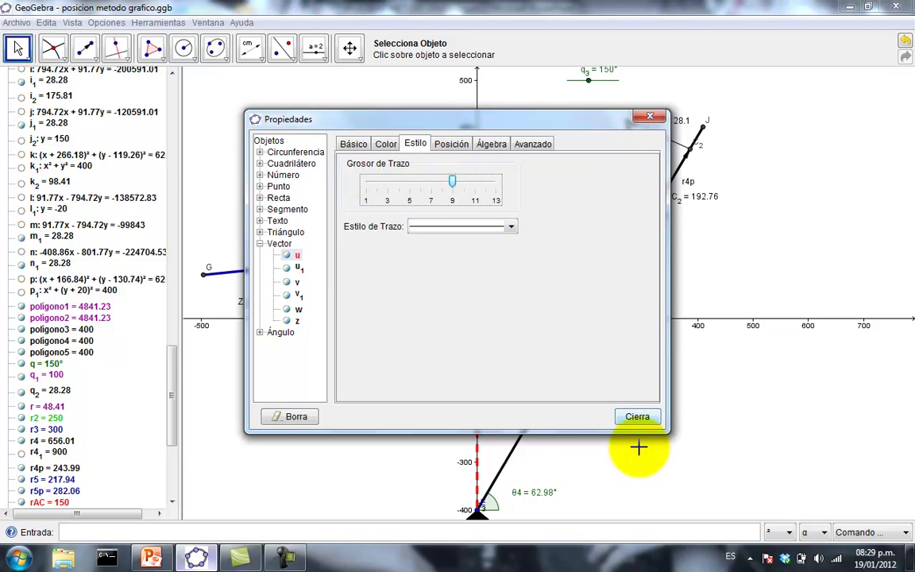
{"action": "left_click", "coordinate": [636, 414]}
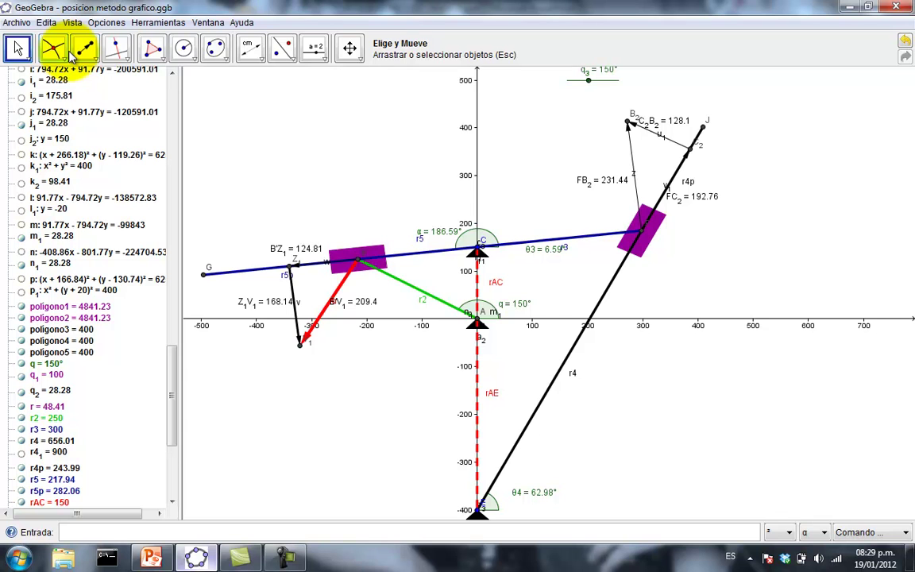
- Format vector v from Z₁ to V₁ in red (255, 0, 0) with a line thickness of 9
{"action": "double_click", "coordinate": [292, 287]}
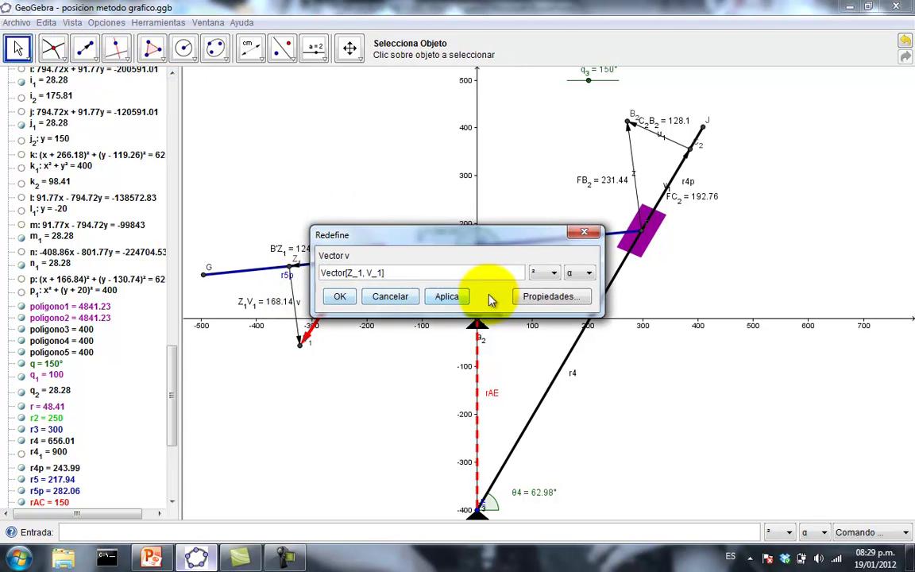
{"action": "left_click", "coordinate": [533, 294]}
{"action": "left_click", "coordinate": [385, 144]}
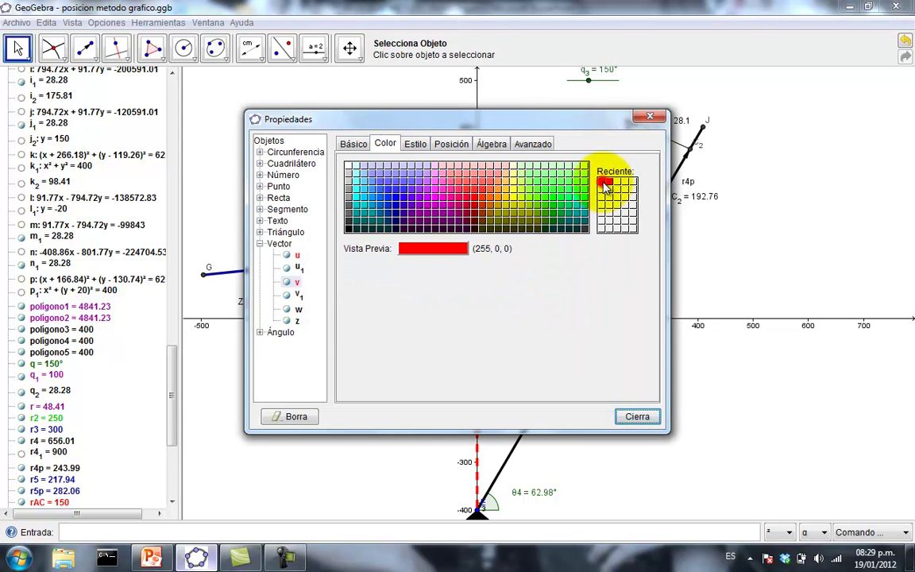
{"action": "left_click", "coordinate": [415, 144]}
{"action": "left_click_drag", "start_coordinate": [376, 185], "coordinate": [452, 196]}
{"action": "left_click", "coordinate": [637, 415]}
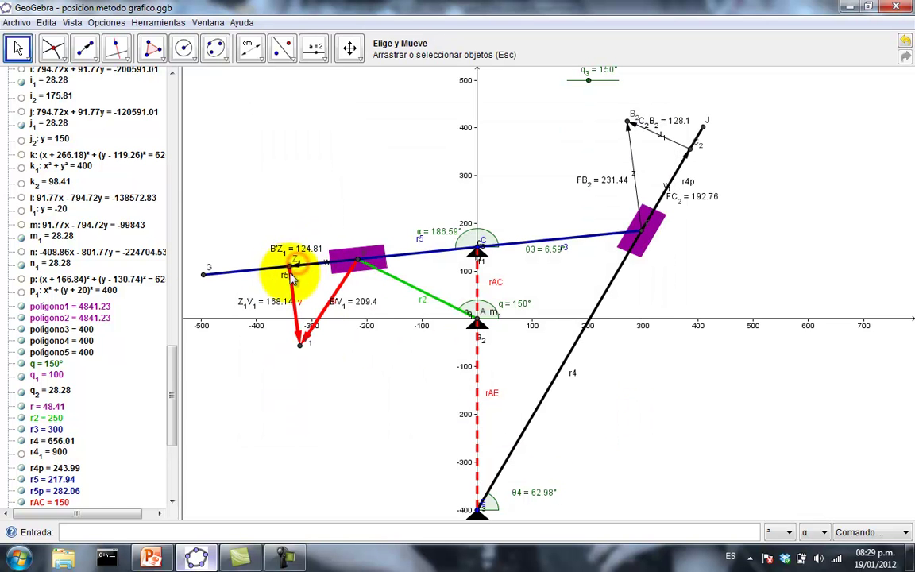
- Locate the vector from B' to Z₁ in the drawing and in the object list
{"action": "left_click", "coordinate": [276, 186]}
{"action": "left_click_drag", "start_coordinate": [176, 359], "coordinate": [177, 427]}
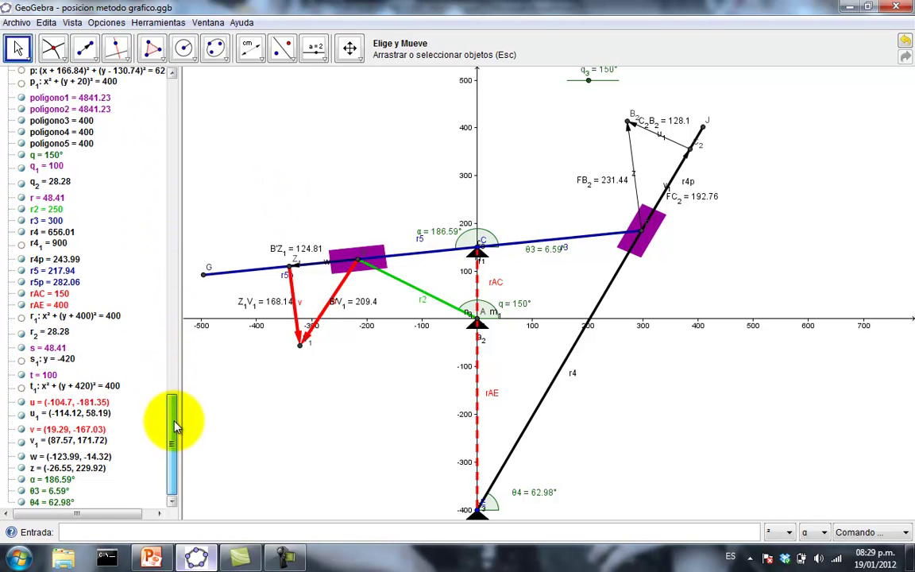
{"action": "left_click_drag", "start_coordinate": [176, 427], "coordinate": [175, 82]}
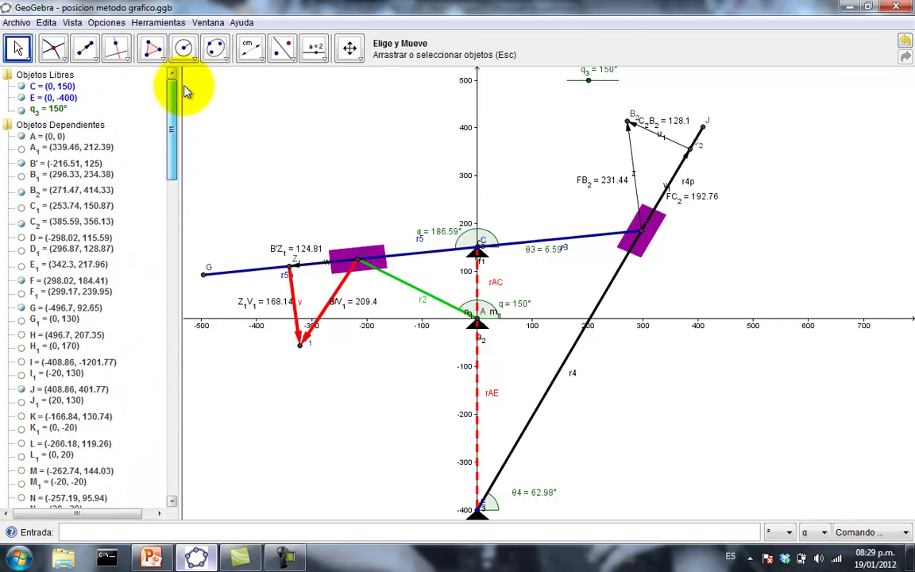
{"action": "left_click", "coordinate": [84, 165]}
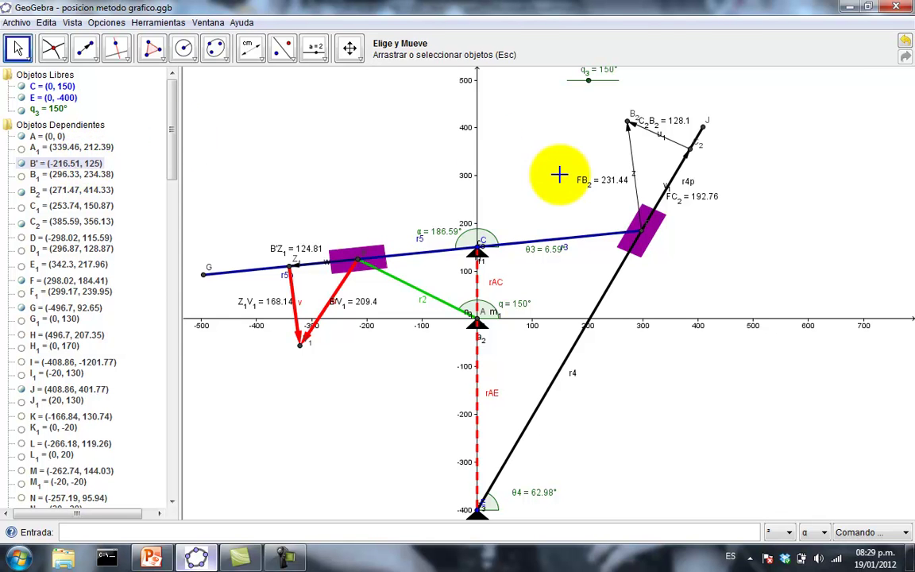
{"action": "scroll", "coordinate": [316, 234], "scroll_direction": "up", "scroll_amount": 4}
{"action": "scroll", "coordinate": [318, 234], "scroll_direction": "up", "scroll_amount": 3}
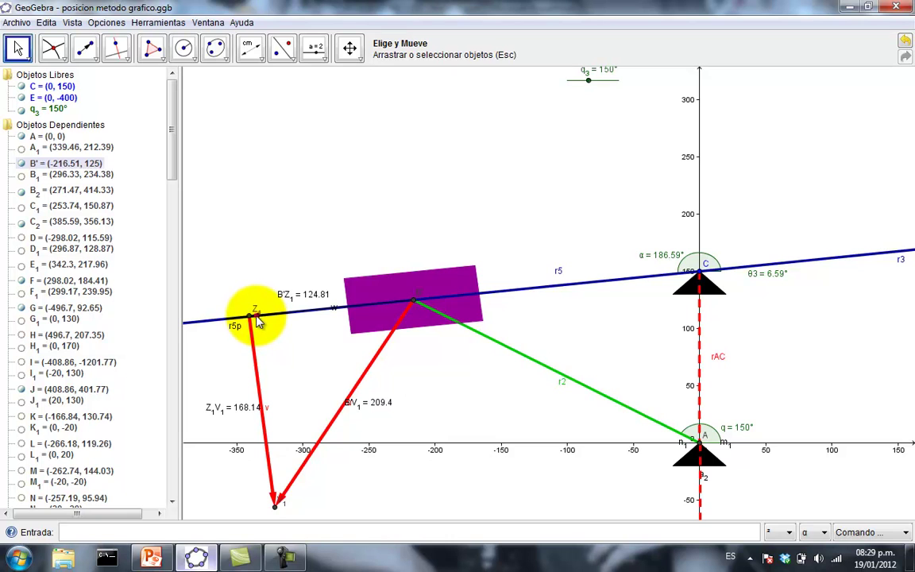
{"action": "left_click", "coordinate": [17, 45]}
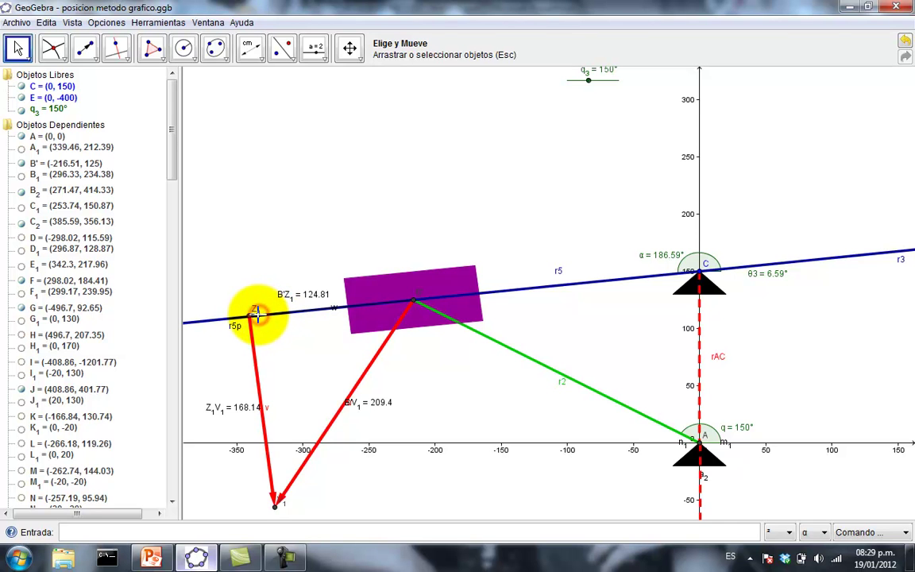
{"action": "left_click_drag", "start_coordinate": [173, 159], "coordinate": [180, 481]}
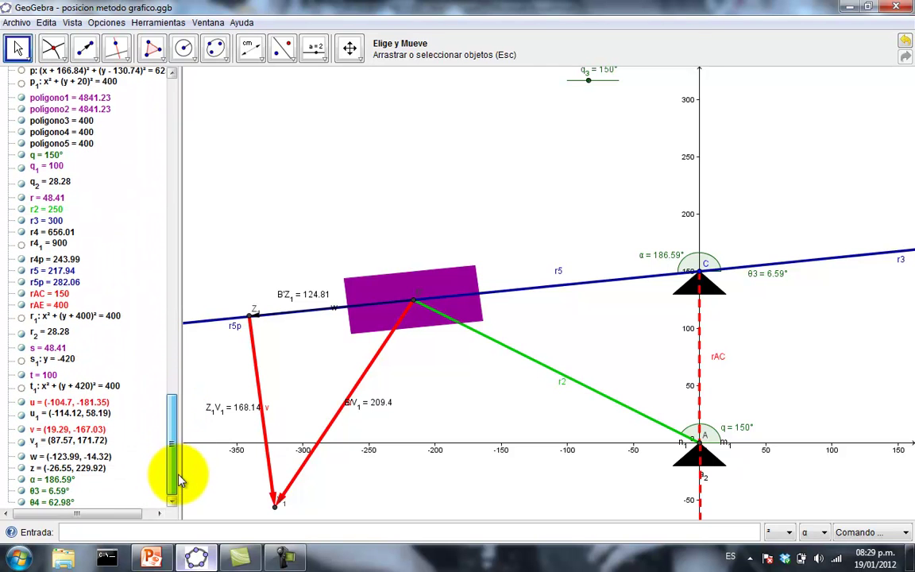
{"action": "left_click_drag", "start_coordinate": [176, 445], "coordinate": [175, 464]}
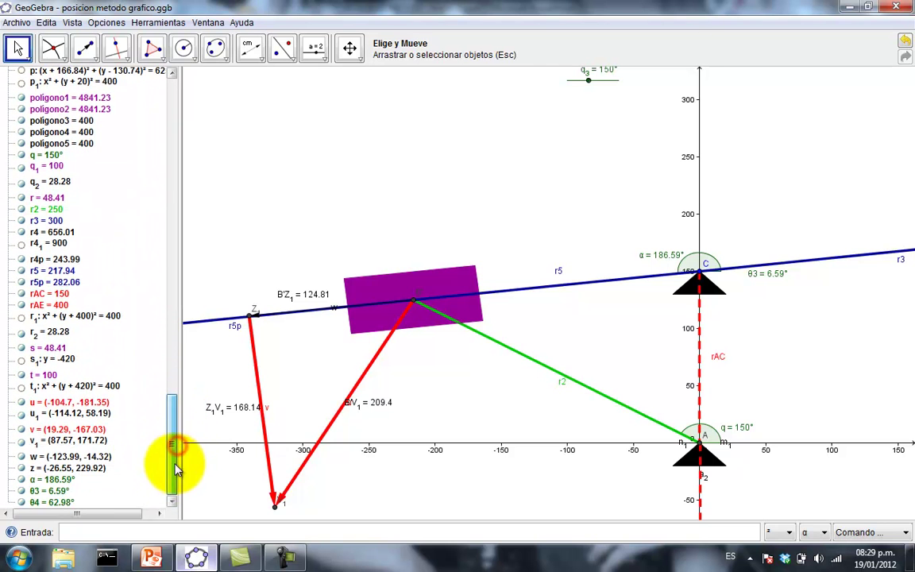
- Format vector w from B' to Z₁ in red (255, 0, 0) with a thicker line
{"action": "double_click", "coordinate": [91, 456]}
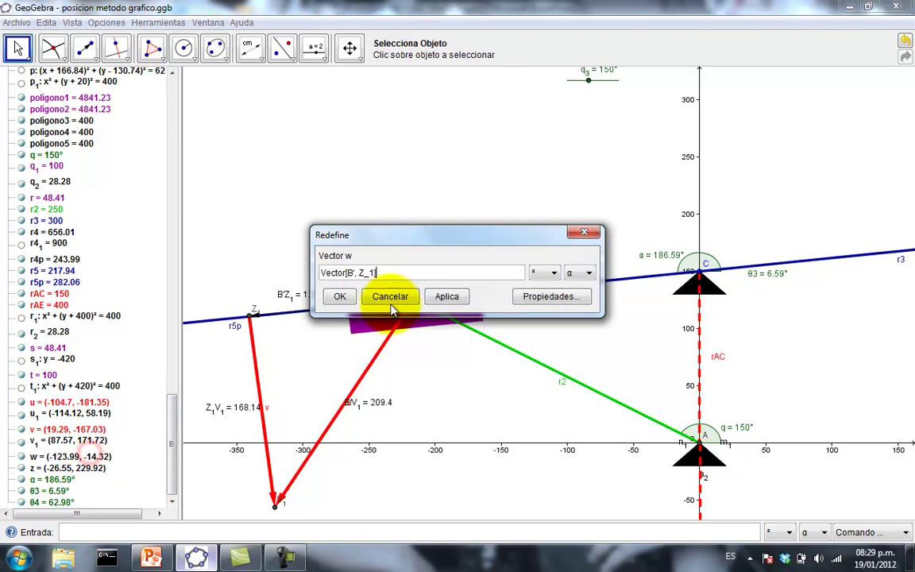
{"action": "left_click_drag", "start_coordinate": [459, 231], "coordinate": [421, 128]}
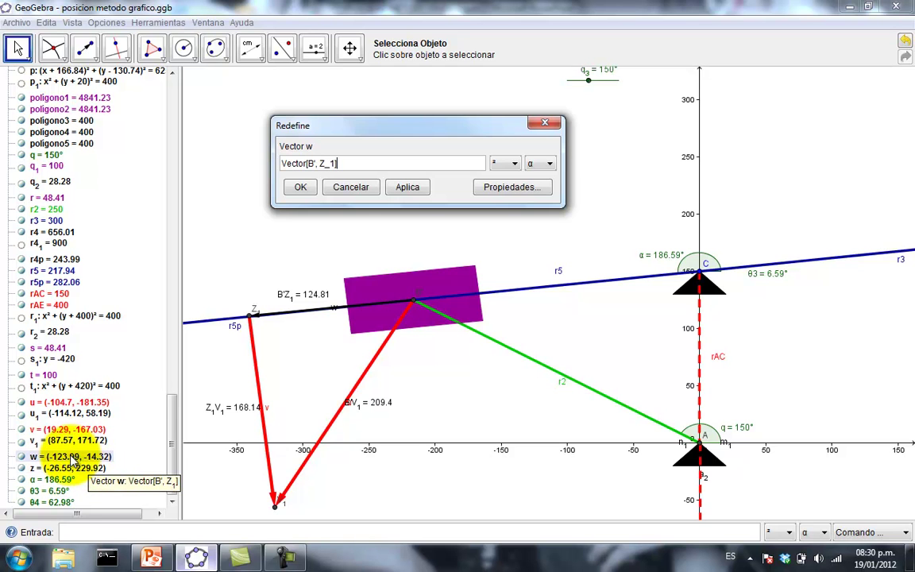
{"action": "left_click", "coordinate": [511, 186]}
{"action": "left_click_drag", "start_coordinate": [439, 129], "coordinate": [599, 106]}
{"action": "left_click_drag", "start_coordinate": [538, 159], "coordinate": [621, 161]}
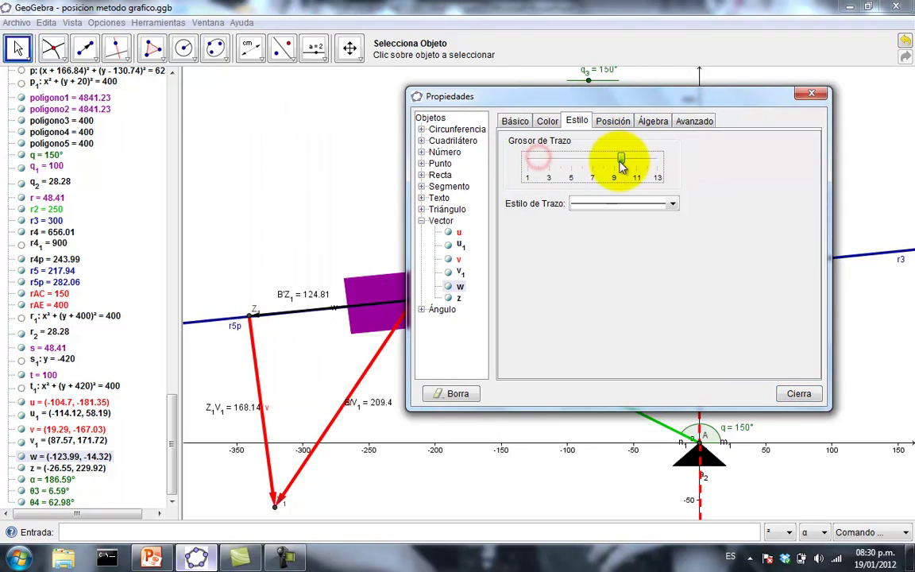
{"action": "left_click", "coordinate": [548, 122]}
{"action": "left_click", "coordinate": [766, 158]}
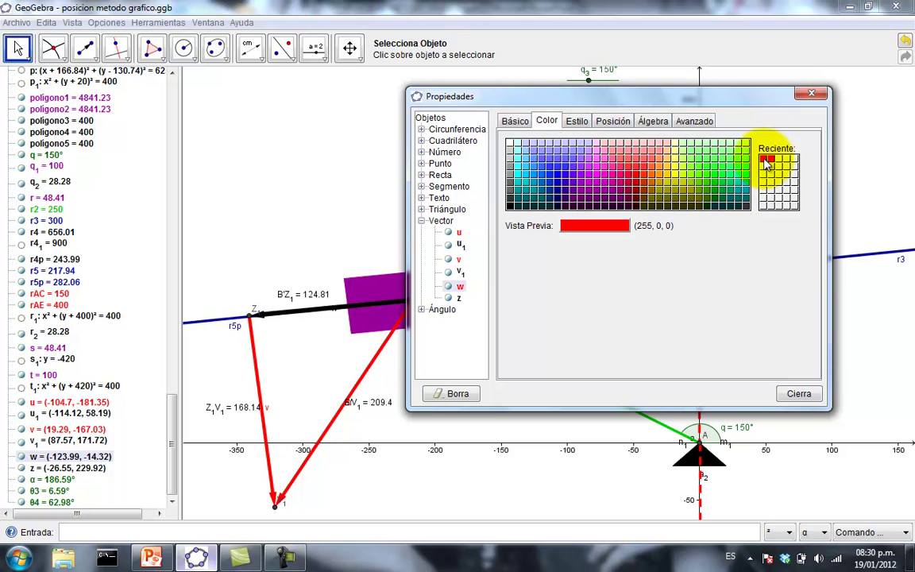
{"action": "left_click", "coordinate": [799, 393]}
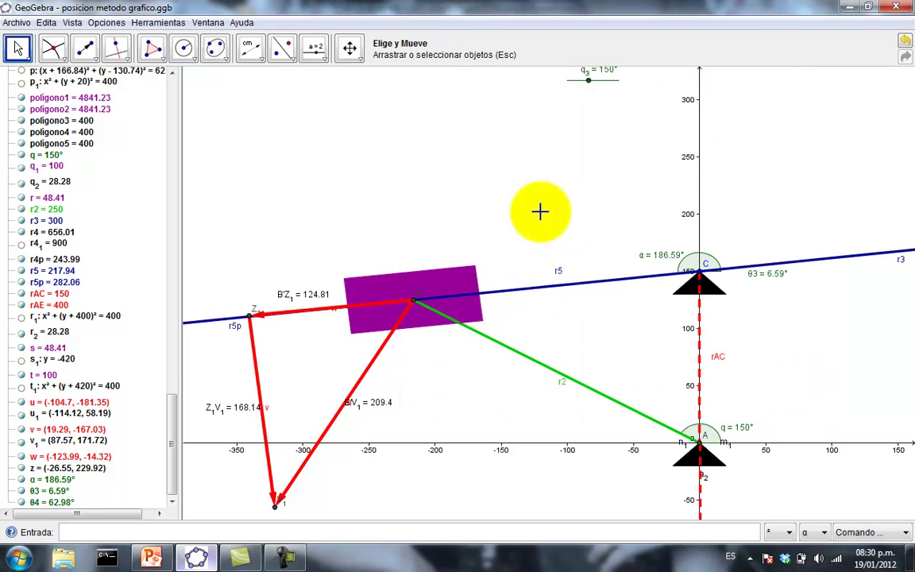
- Format vector z from F to B₂ in blue with a line thickness of 9
{"action": "scroll", "coordinate": [540, 210], "scroll_direction": "down", "scroll_amount": 4}
{"action": "scroll", "coordinate": [540, 210], "scroll_direction": "down", "scroll_amount": 2}
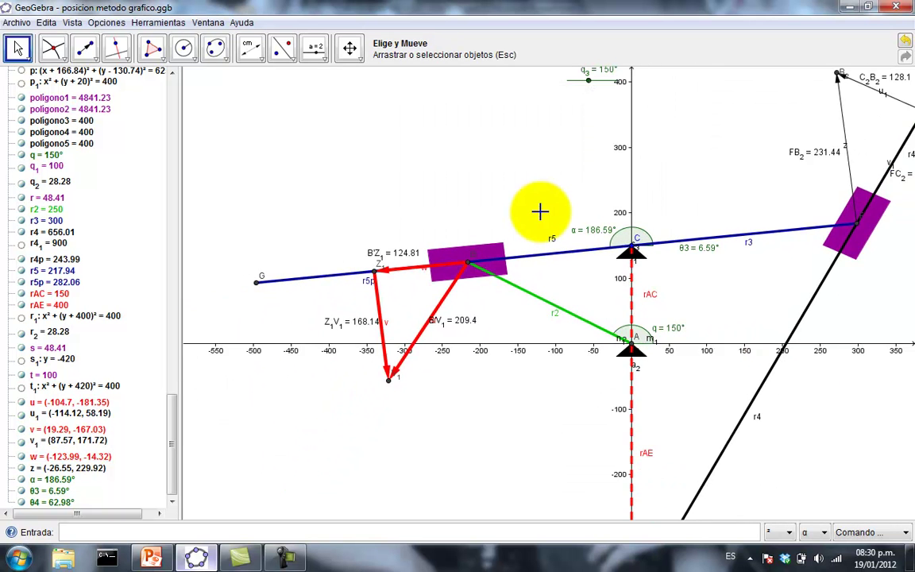
{"action": "left_click", "coordinate": [350, 47]}
{"action": "left_click_drag", "start_coordinate": [654, 159], "coordinate": [483, 211]}
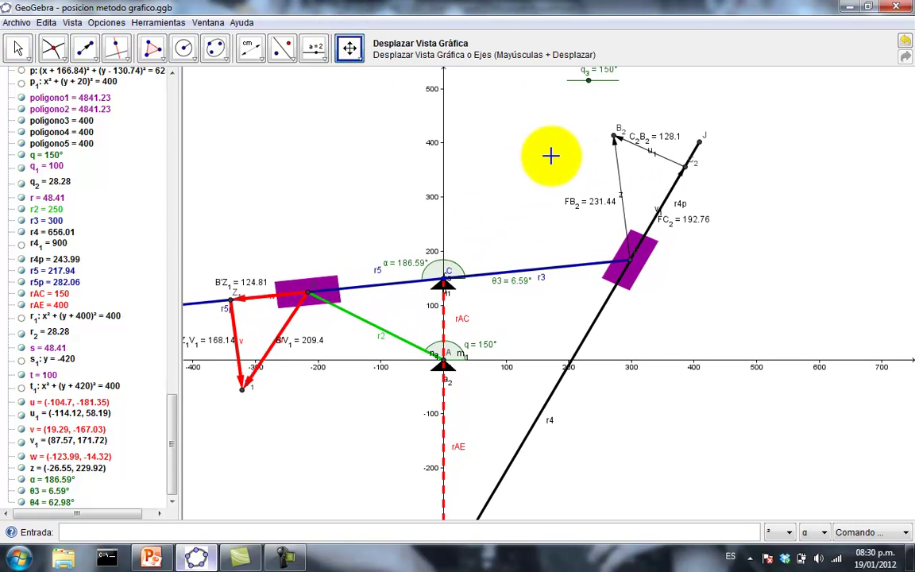
{"action": "scroll", "coordinate": [548, 156], "scroll_direction": "up", "scroll_amount": 5}
{"action": "left_click", "coordinate": [18, 48]}
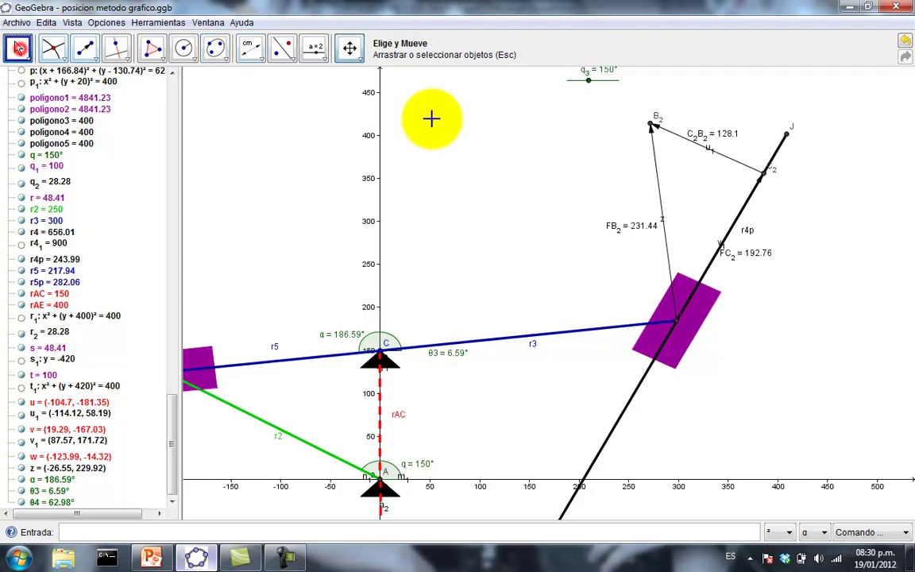
{"action": "double_click", "coordinate": [658, 165]}
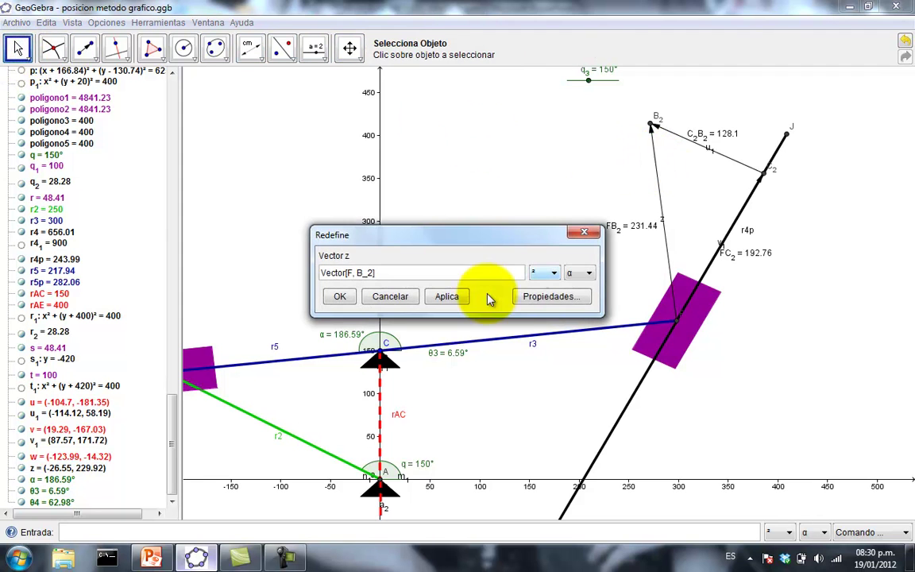
{"action": "left_click", "coordinate": [536, 300]}
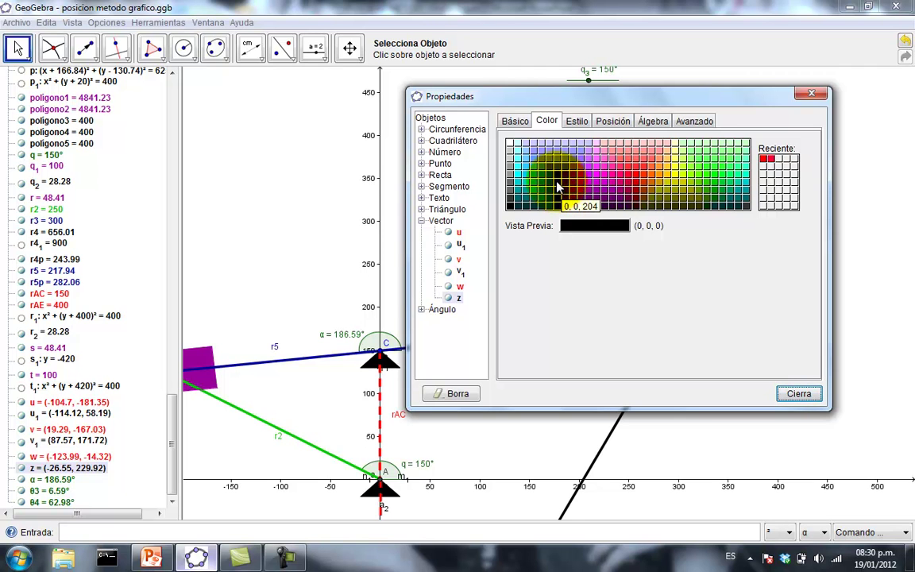
{"action": "left_click", "coordinate": [576, 121]}
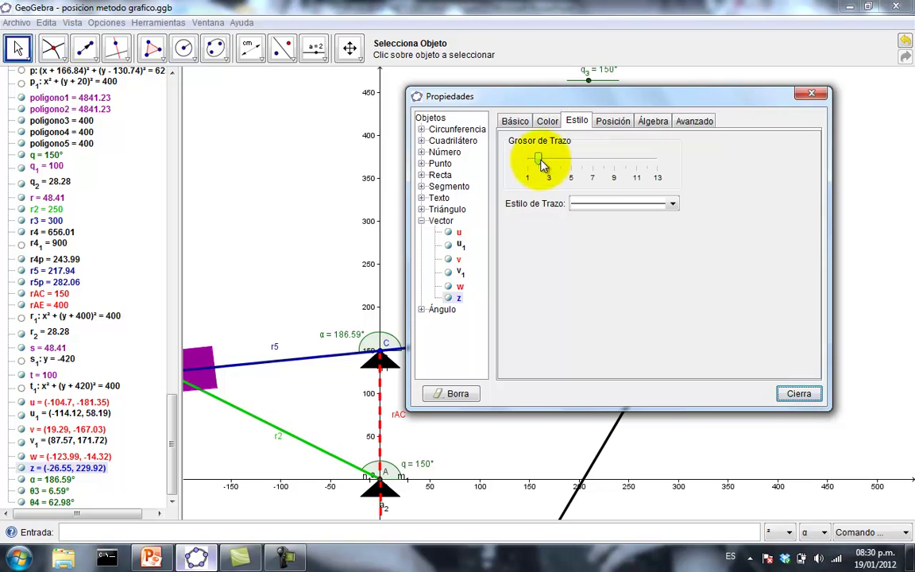
{"action": "left_click_drag", "start_coordinate": [540, 159], "coordinate": [616, 170]}
{"action": "left_click", "coordinate": [796, 393]}
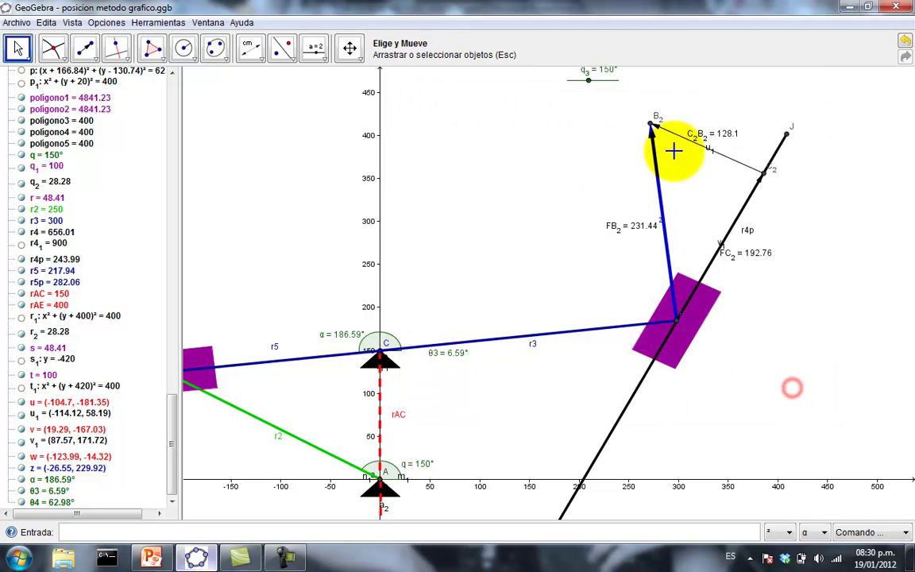
- Format vector u₁ from C₂ to B₂ in blue (0, 0, 255) with a line thickness of 9
{"action": "left_click", "coordinate": [671, 132]}
{"action": "double_click", "coordinate": [671, 132]}
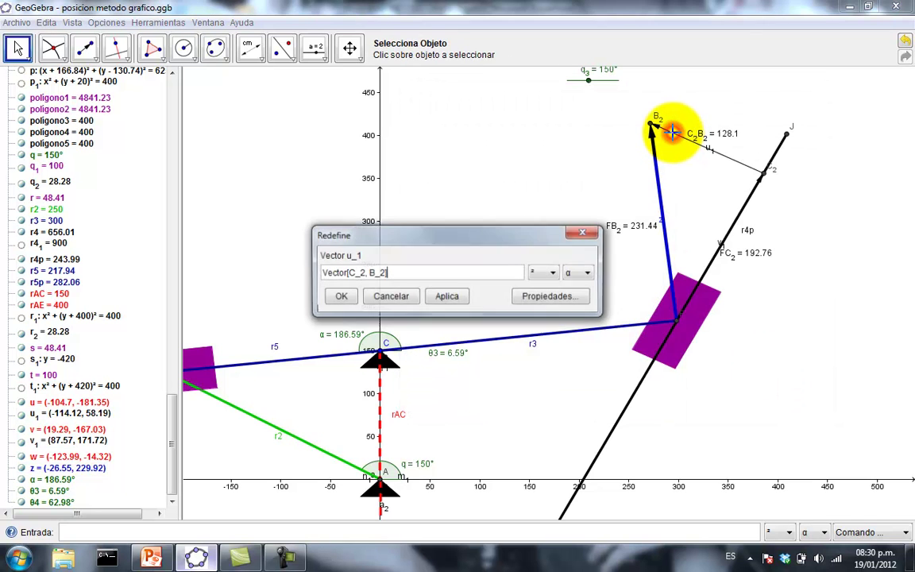
{"action": "left_click", "coordinate": [548, 239]}
{"action": "left_click_drag", "start_coordinate": [537, 159], "coordinate": [613, 159]}
{"action": "left_click", "coordinate": [546, 120]}
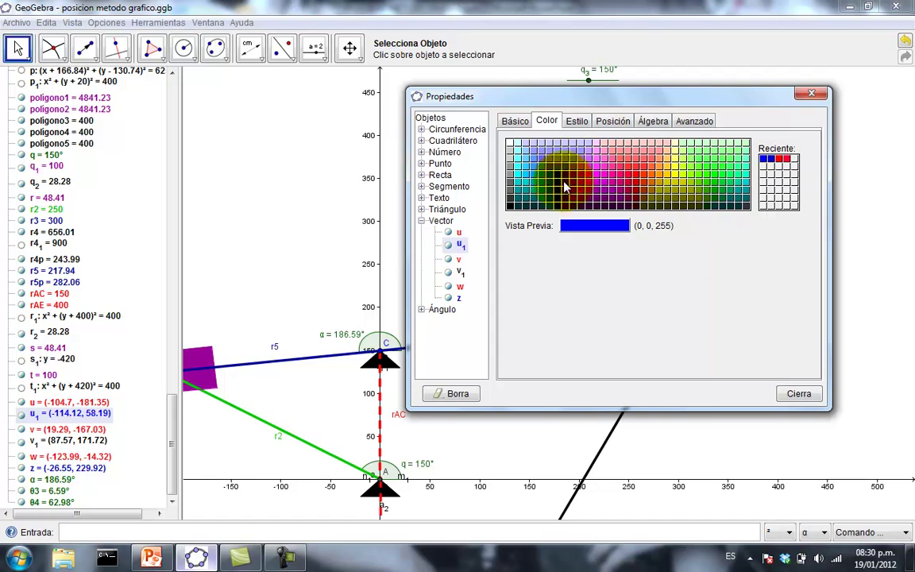
{"action": "left_click", "coordinate": [797, 392]}
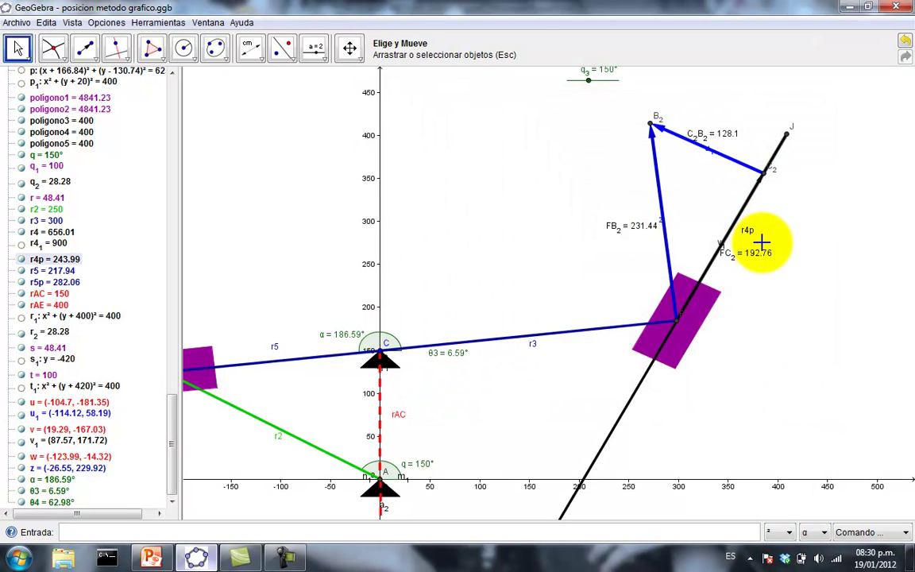
- Format vector v₁ from F to C₂ in blue with a line thickness of 9
{"action": "left_click_drag", "start_coordinate": [176, 405], "coordinate": [178, 387]}
{"action": "scroll", "coordinate": [175, 388], "scroll_direction": "down", "scroll_amount": 3}
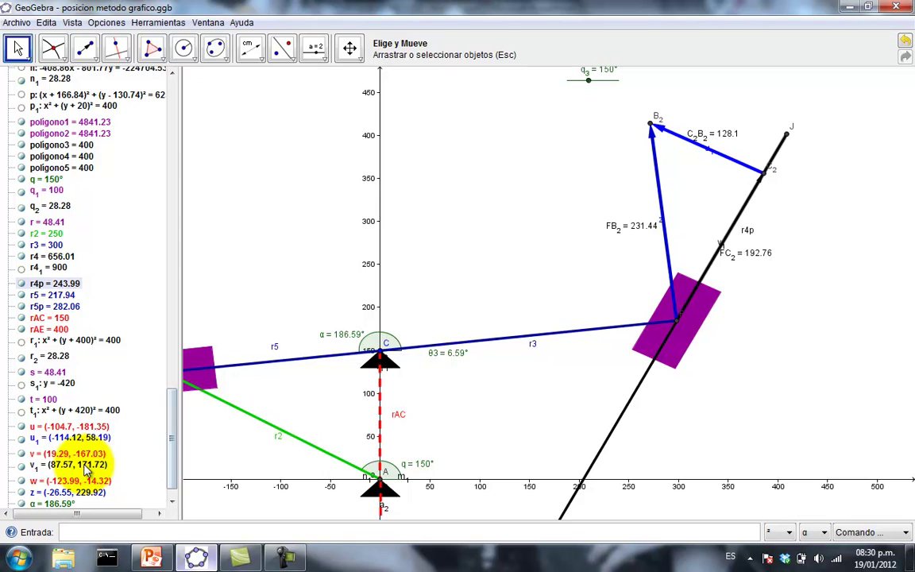
{"action": "left_click", "coordinate": [85, 469]}
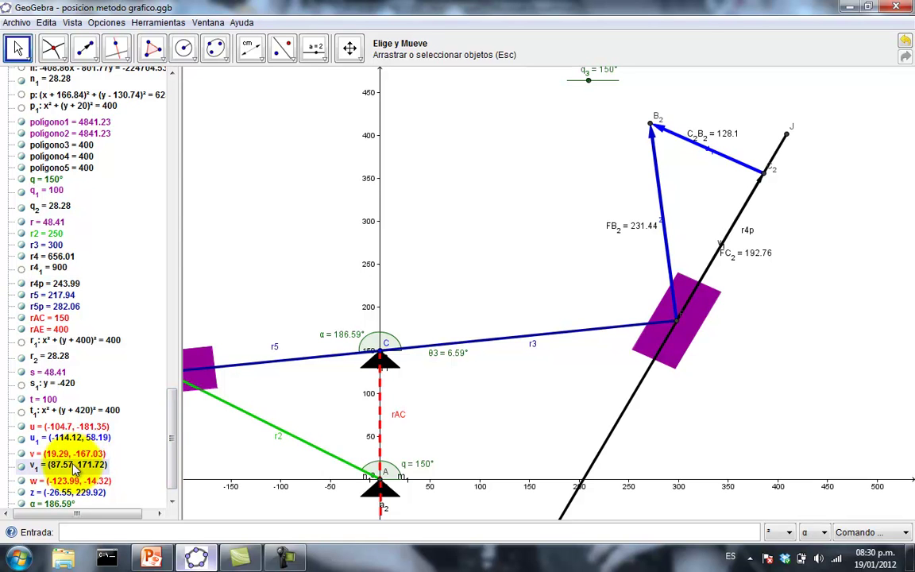
{"action": "double_click", "coordinate": [71, 468]}
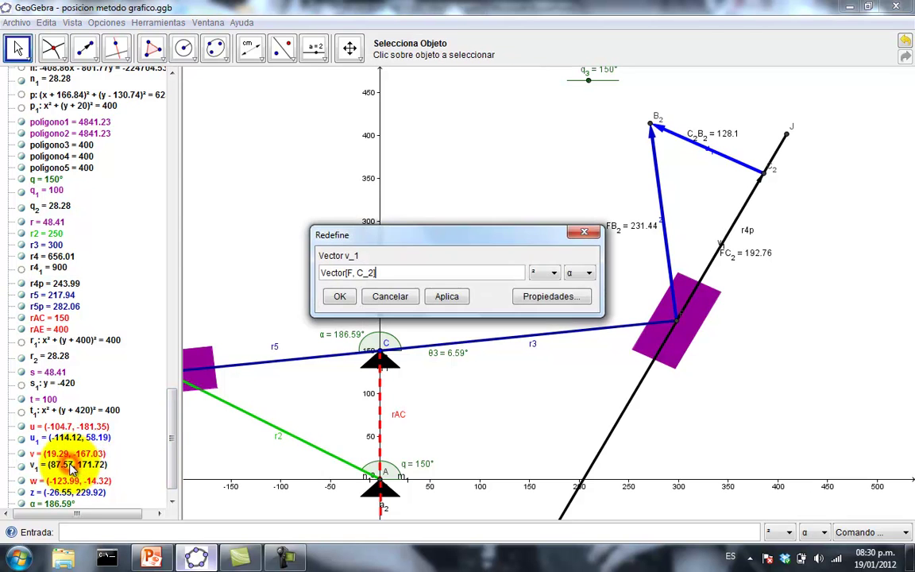
{"action": "left_click", "coordinate": [550, 299]}
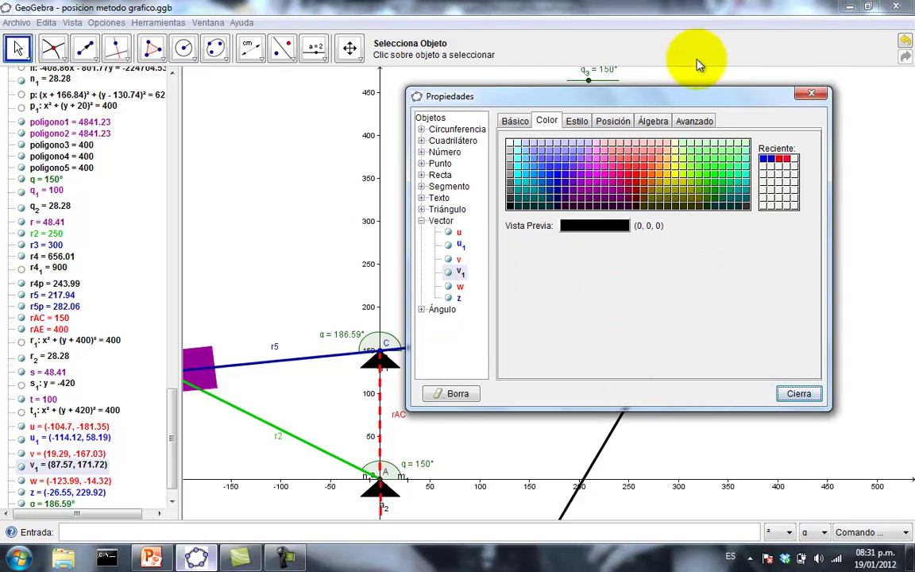
{"action": "left_click_drag", "start_coordinate": [666, 97], "coordinate": [421, 108]}
{"action": "left_click", "coordinate": [333, 130]}
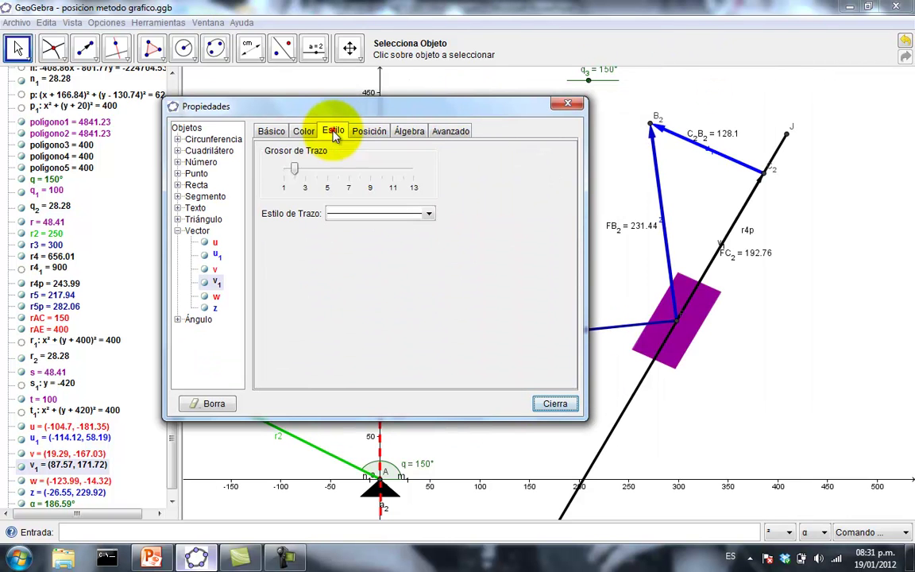
{"action": "left_click_drag", "start_coordinate": [292, 169], "coordinate": [371, 183]}
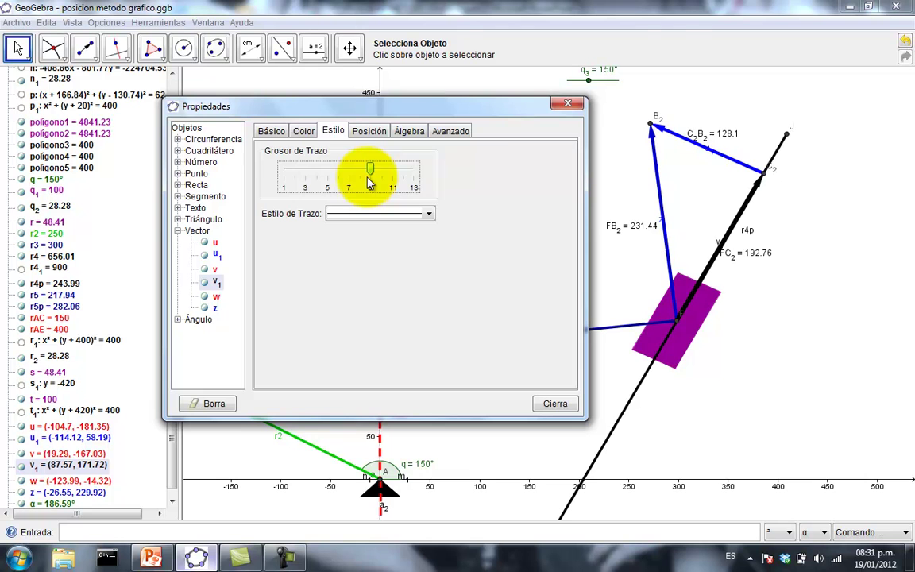
{"action": "left_click", "coordinate": [302, 131]}
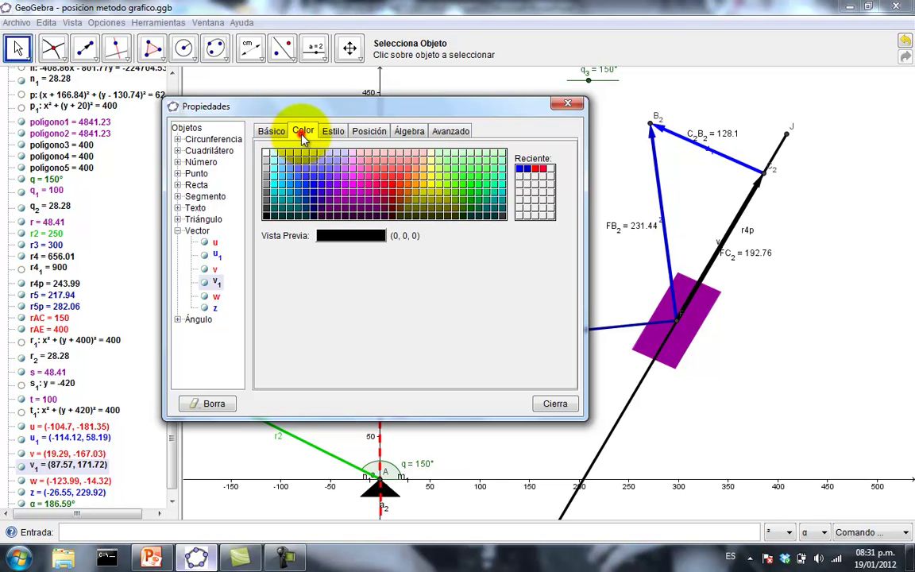
{"action": "left_click", "coordinate": [314, 194]}
{"action": "left_click", "coordinate": [555, 403]}
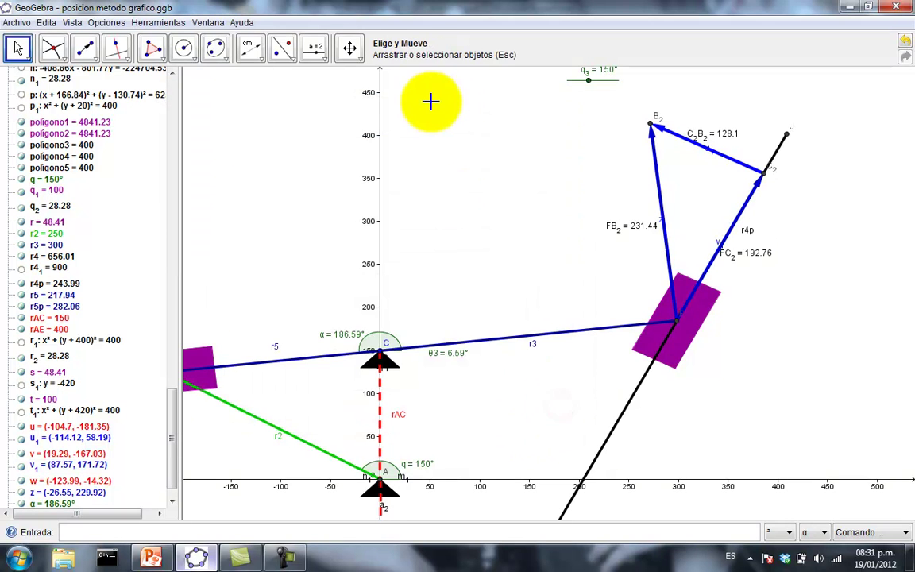
- Review the red and blue velocity polygons together on the whole mechanism
{"action": "left_click", "coordinate": [349, 47]}
{"action": "scroll", "coordinate": [459, 221], "scroll_direction": "down", "scroll_amount": 1}
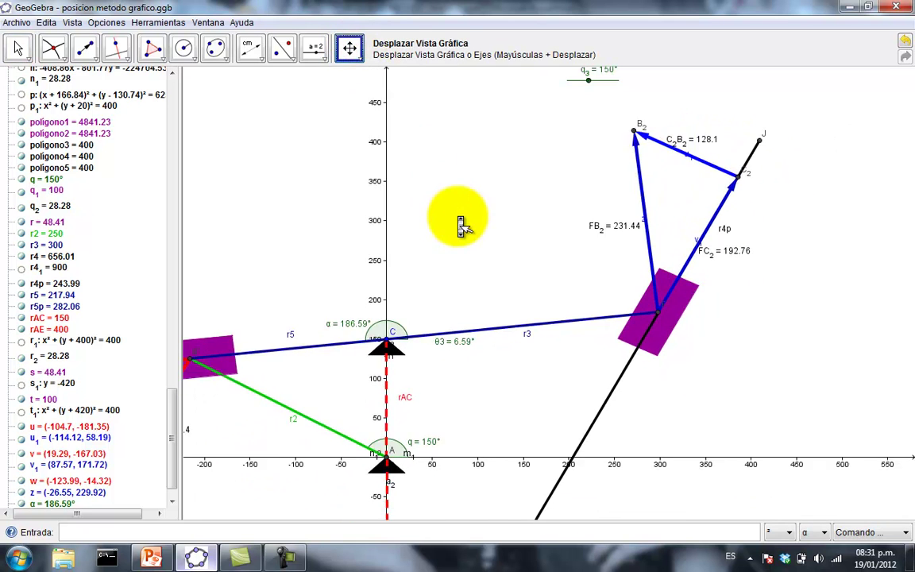
{"action": "scroll", "coordinate": [459, 216], "scroll_direction": "down", "scroll_amount": 3}
{"action": "left_click_drag", "start_coordinate": [419, 255], "coordinate": [483, 189]}
{"action": "scroll", "coordinate": [482, 189], "scroll_direction": "down", "scroll_amount": 3}
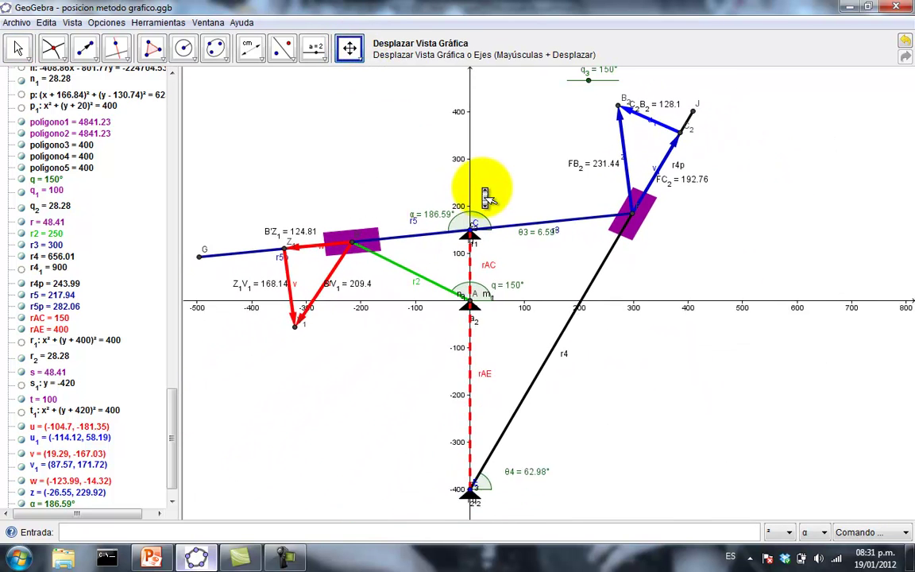
{"action": "scroll", "coordinate": [487, 197], "scroll_direction": "down", "scroll_amount": 2}
{"action": "left_click", "coordinate": [18, 47]}
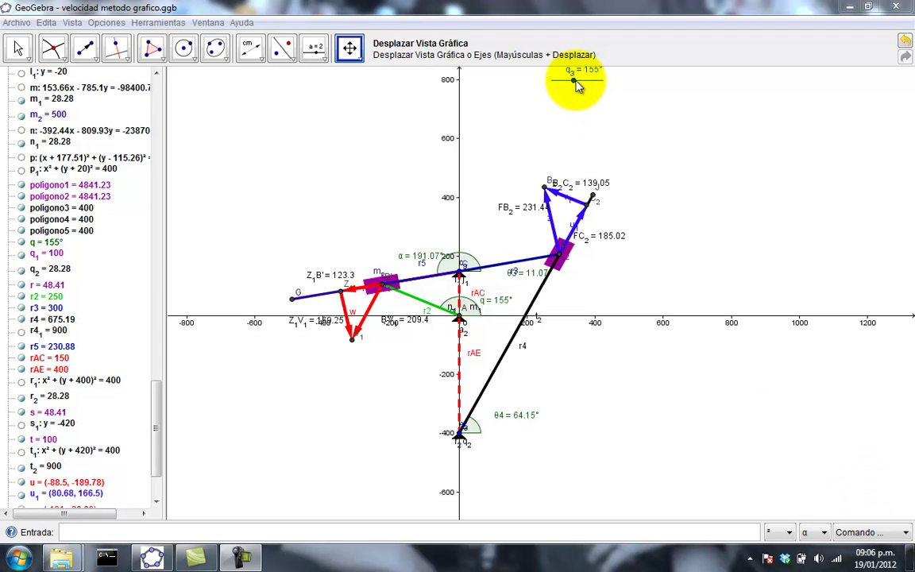
- Drive the mechanism in velocidad metodo grafico.ggb by changing the angle slider q₃ to 115°
{"action": "left_click", "coordinate": [17, 48]}
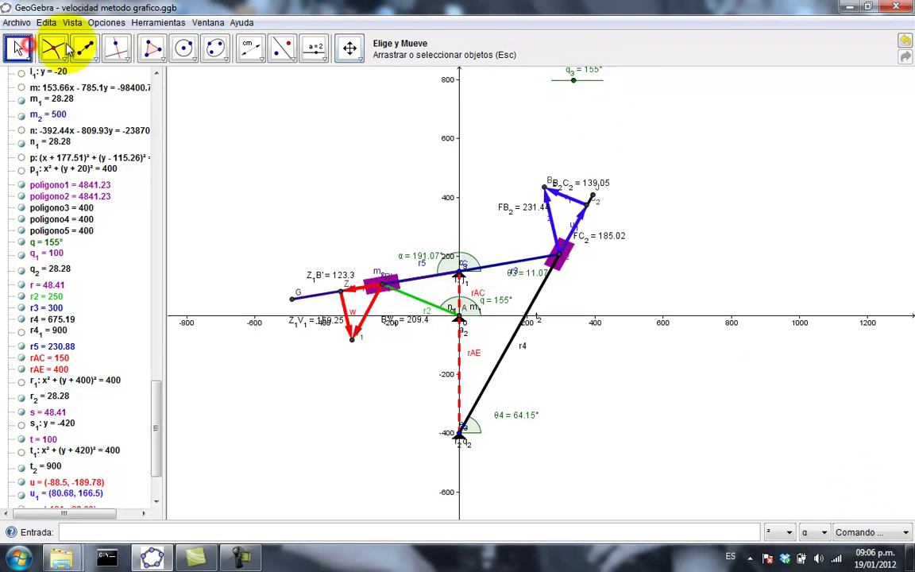
{"action": "mouse_move", "coordinate": [575, 85]}
{"action": "left_mouse_down"}
{"action": "mouse_move", "coordinate": [545, 90]}
{"action": "mouse_move", "coordinate": [570, 90]}
{"action": "left_mouse_up"}
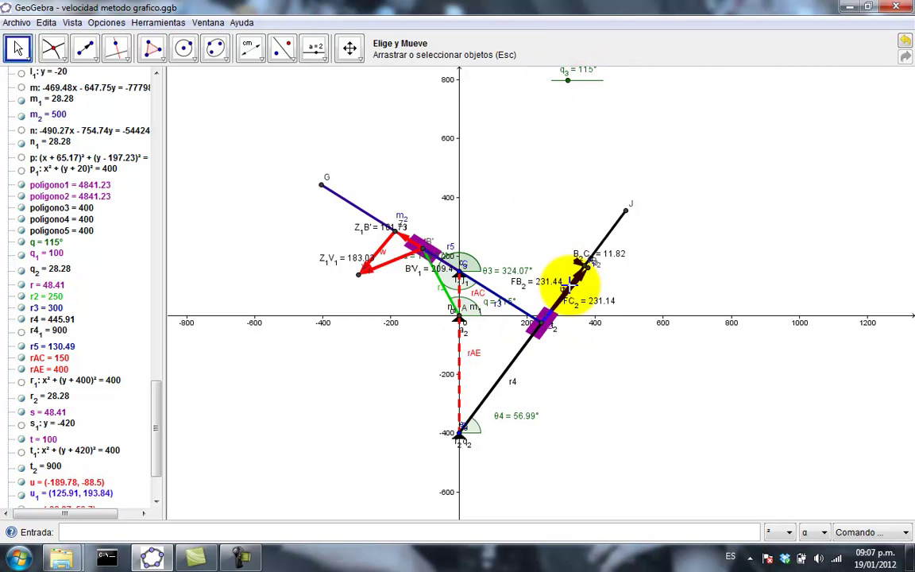
- Set angle q₃ to 60° and start its automatic animation to run the mechanism with both velocity polygons
{"action": "mouse_move", "coordinate": [565, 80]}
{"action": "left_mouse_down"}
{"action": "mouse_move", "coordinate": [572, 90]}
{"action": "mouse_move", "coordinate": [560, 82]}
{"action": "left_mouse_up"}
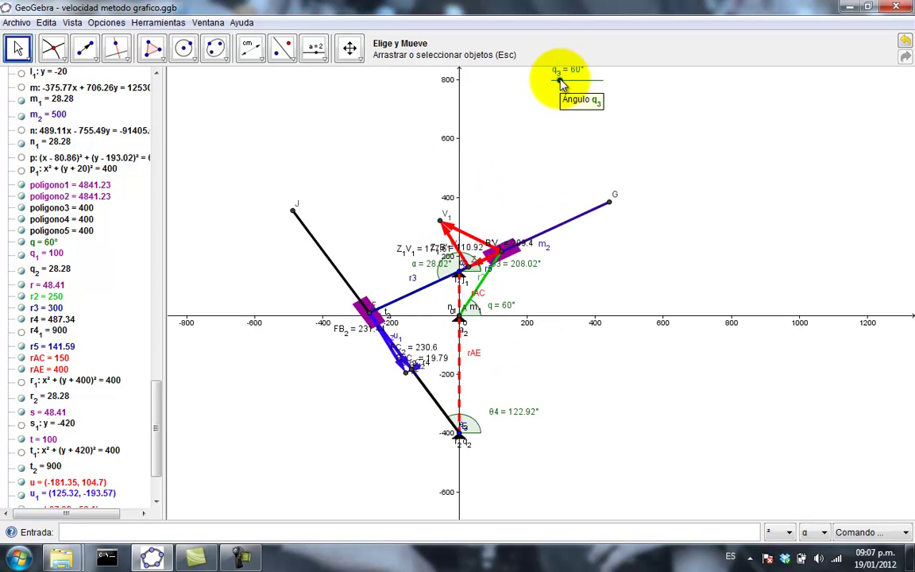
{"action": "right_click", "coordinate": [560, 84]}
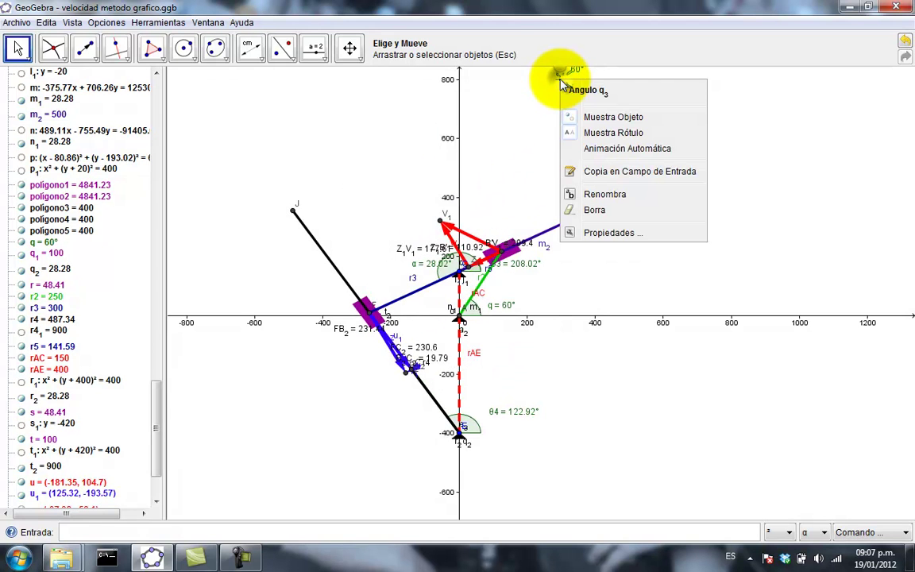
{"action": "left_click", "coordinate": [629, 148]}
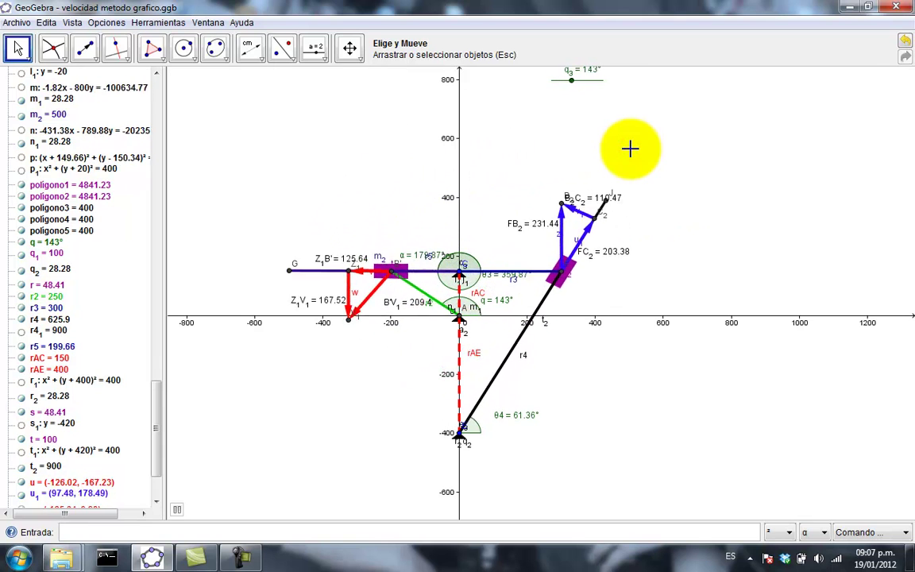
{"action": "scroll", "coordinate": [630, 149], "scroll_direction": "down", "scroll_amount": 2}
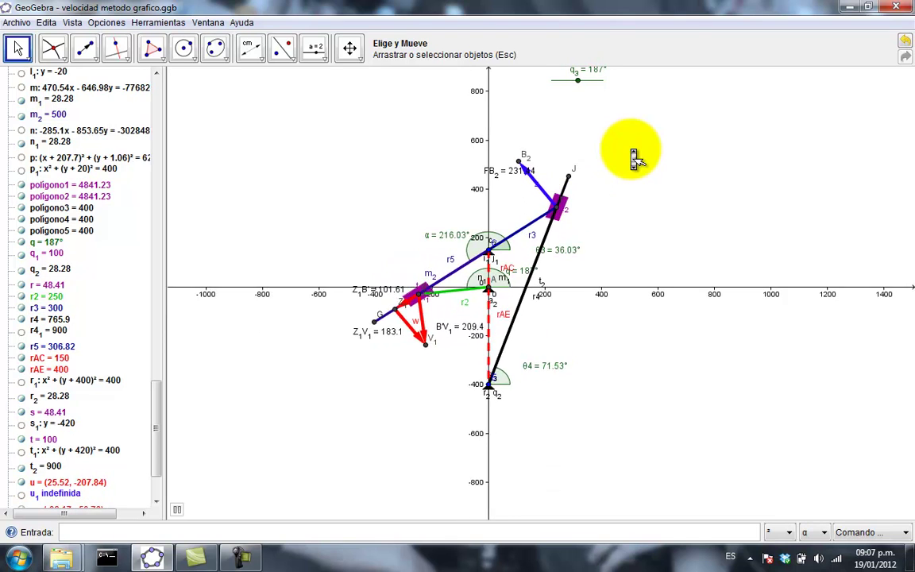
{"action": "scroll", "coordinate": [631, 150], "scroll_direction": "down", "scroll_amount": 1}
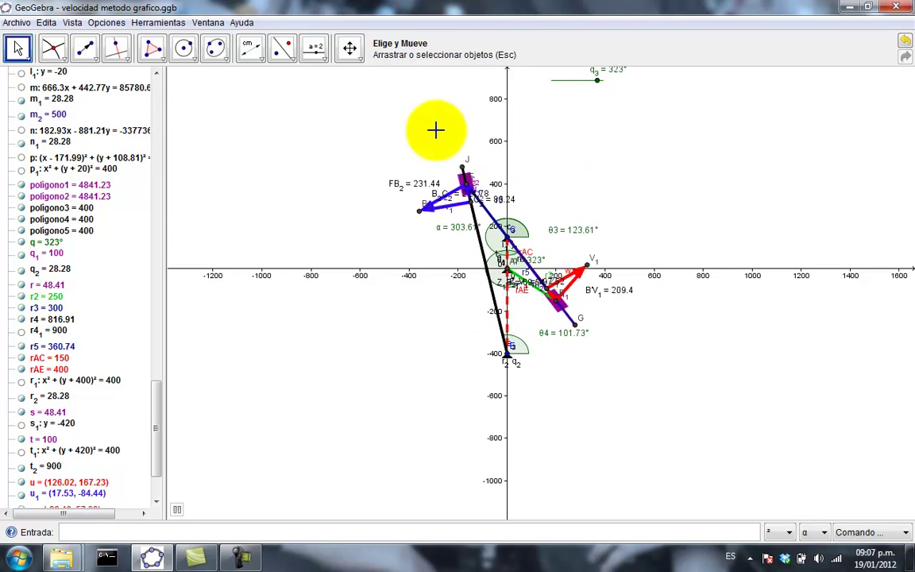
- Examine the coordinates, lengths, vectors and angles of the free and dependent objects in the algebra list while the mechanism is animated
{"action": "left_click_drag", "start_coordinate": [168, 226], "coordinate": [438, 233]}
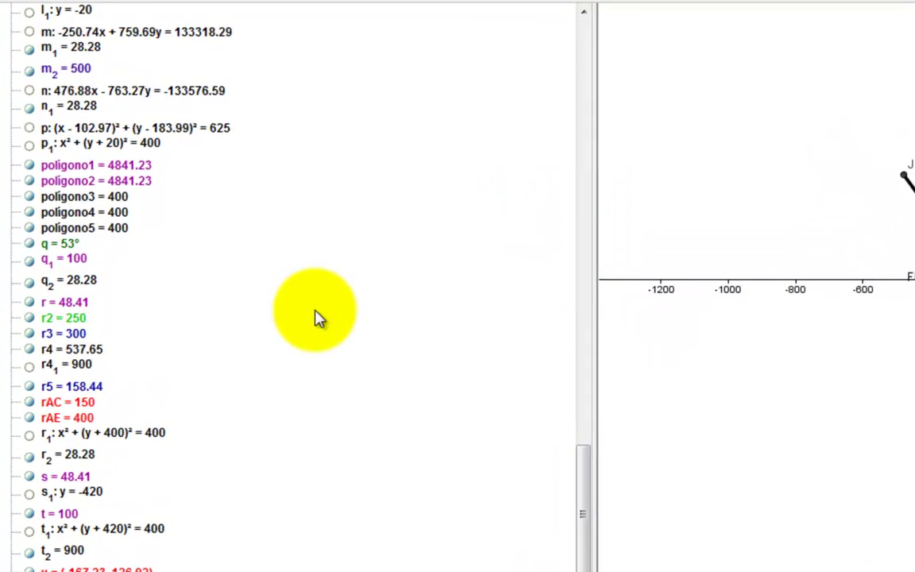
{"action": "scroll", "coordinate": [321, 321], "scroll_direction": "up", "scroll_amount": 10}
{"action": "left_click_drag", "start_coordinate": [582, 367], "coordinate": [582, 64]}
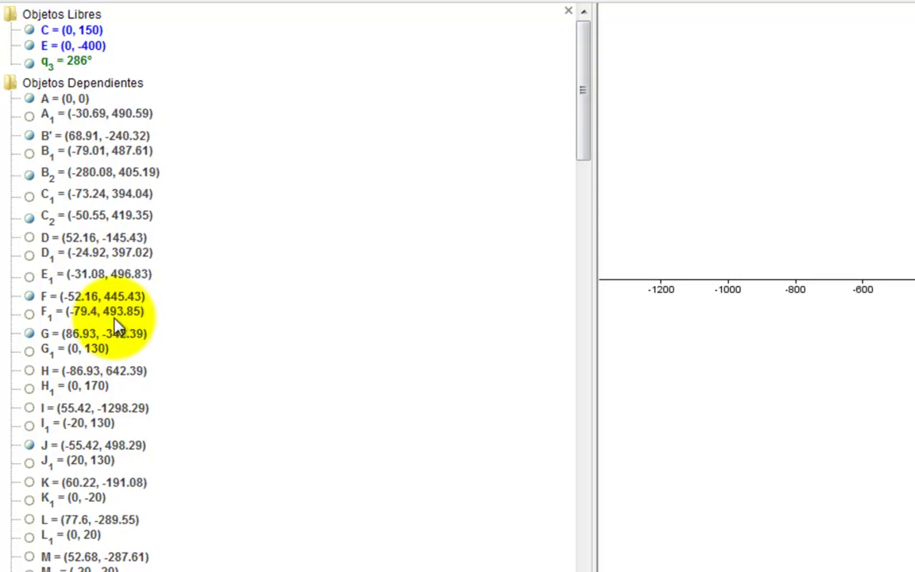
{"action": "mouse_move", "coordinate": [586, 64]}
{"action": "left_mouse_down"}
{"action": "mouse_move", "coordinate": [603, 321]}
{"action": "mouse_move", "coordinate": [596, 501]}
{"action": "left_mouse_up"}
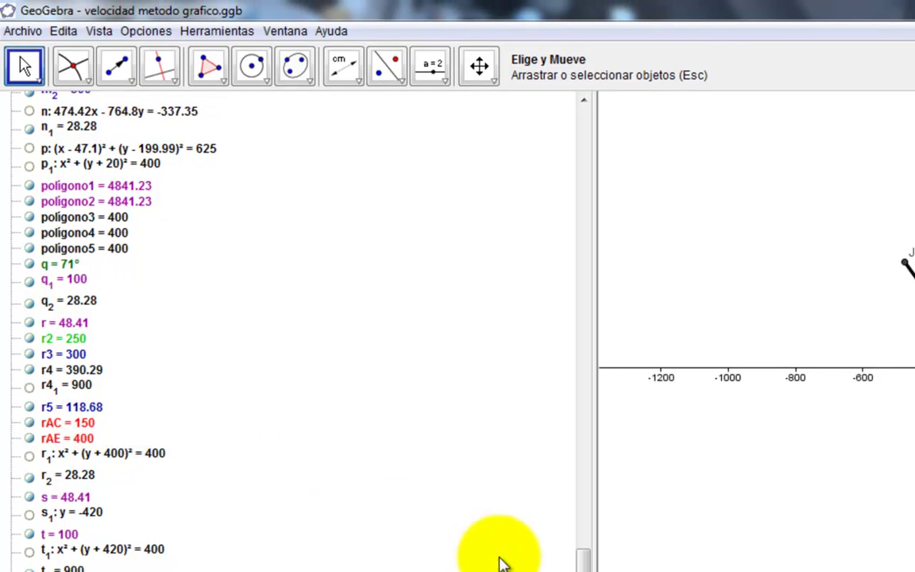
{"action": "left_click_drag", "start_coordinate": [582, 565], "coordinate": [583, 571]}
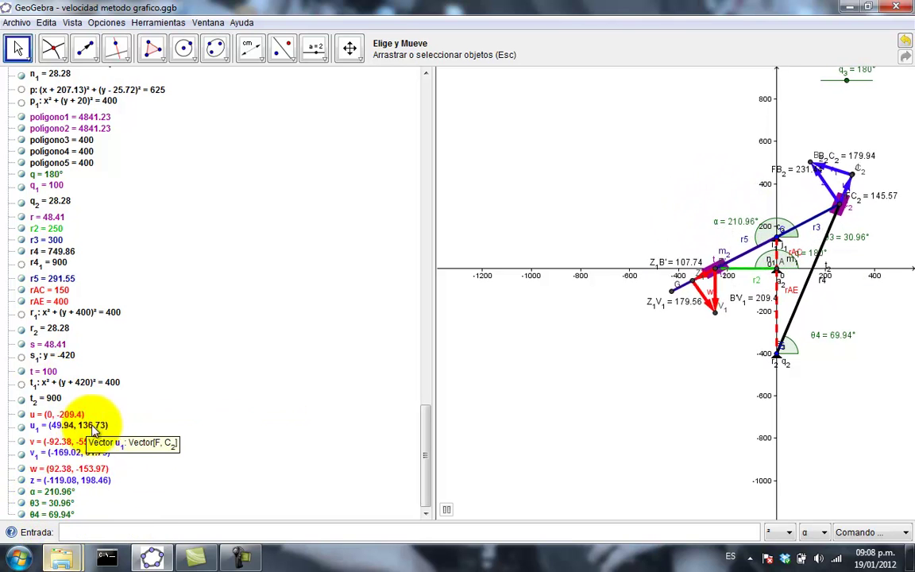
{"action": "left_click_drag", "start_coordinate": [425, 422], "coordinate": [426, 357]}
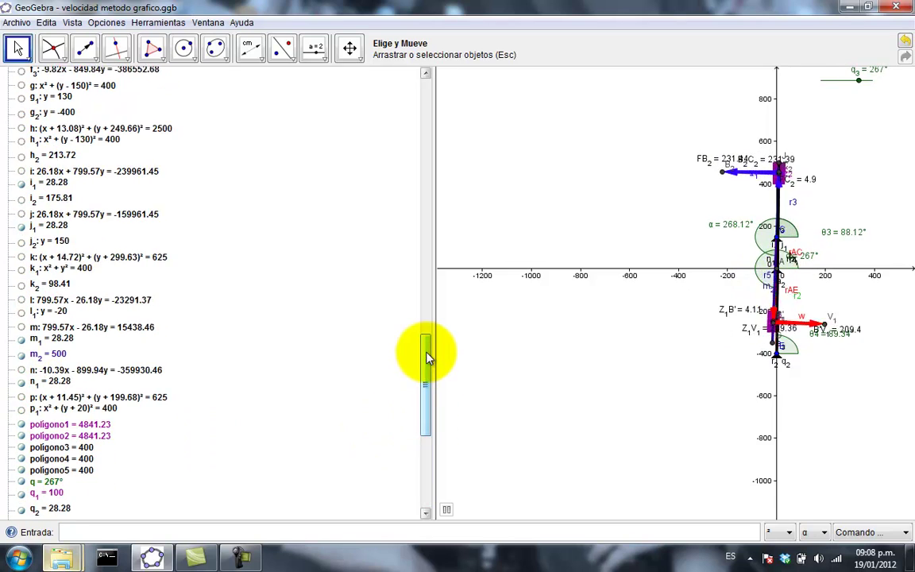
{"action": "left_click_drag", "start_coordinate": [426, 357], "coordinate": [427, 85]}
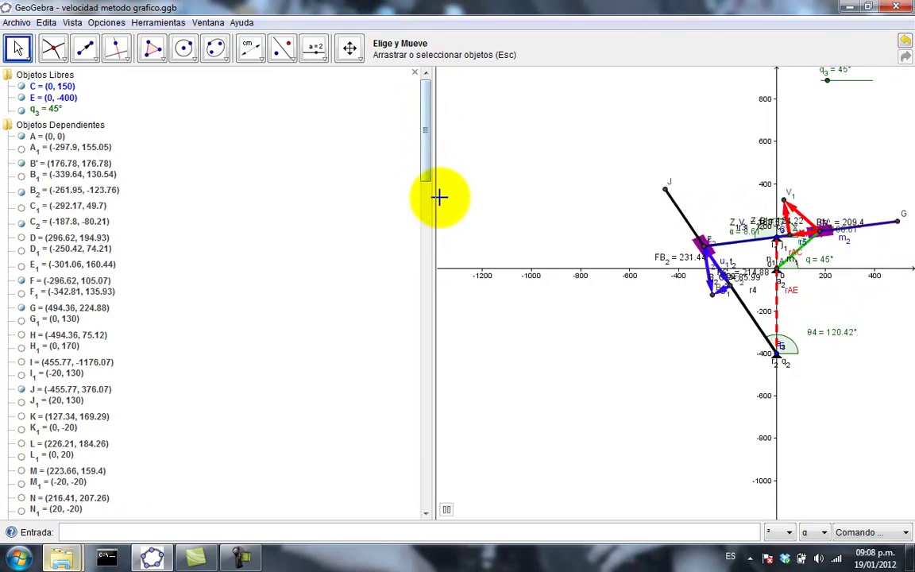
{"action": "left_click_drag", "start_coordinate": [423, 211], "coordinate": [286, 202]}
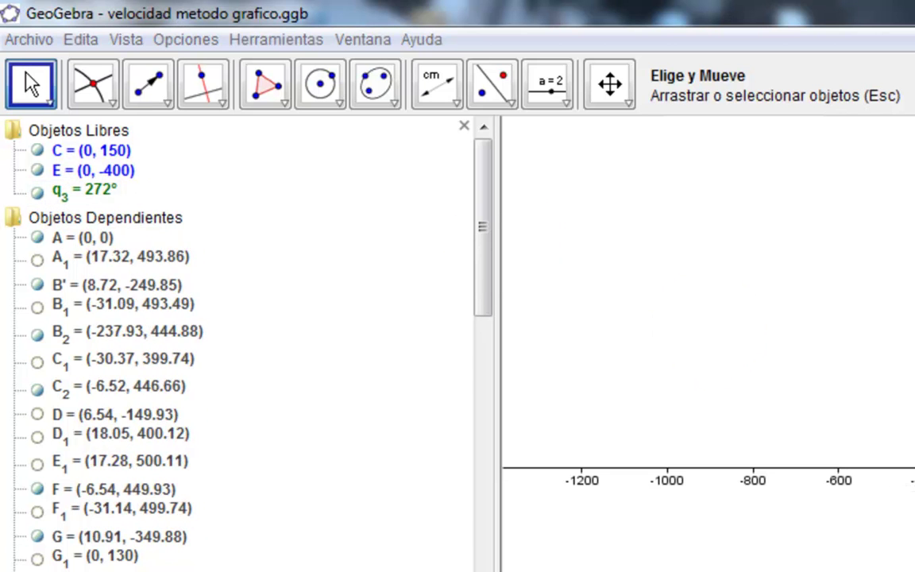
{"action": "left_click_drag", "start_coordinate": [498, 379], "coordinate": [376, 411]}
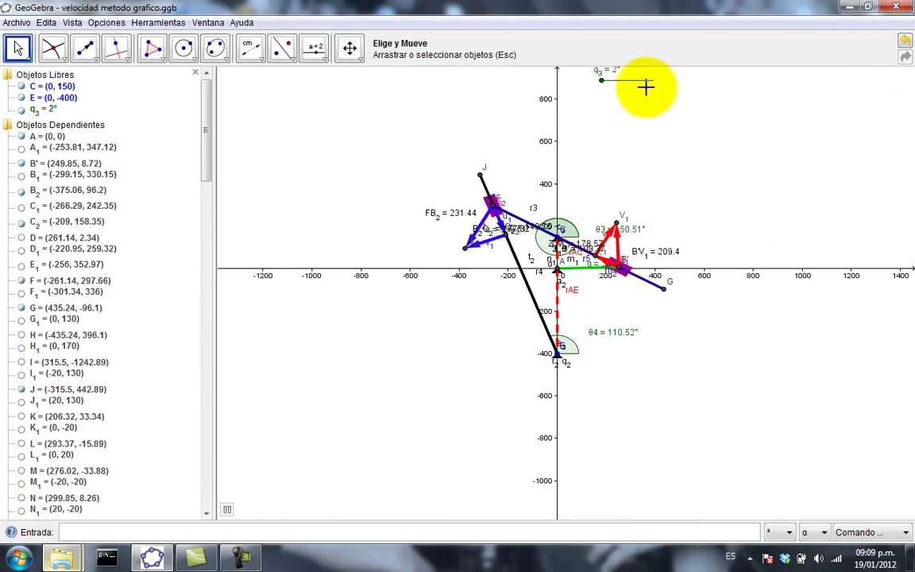
- Stop the automatic animation of q₃ and set the angle to 155°
{"action": "right_click", "coordinate": [612, 80]}
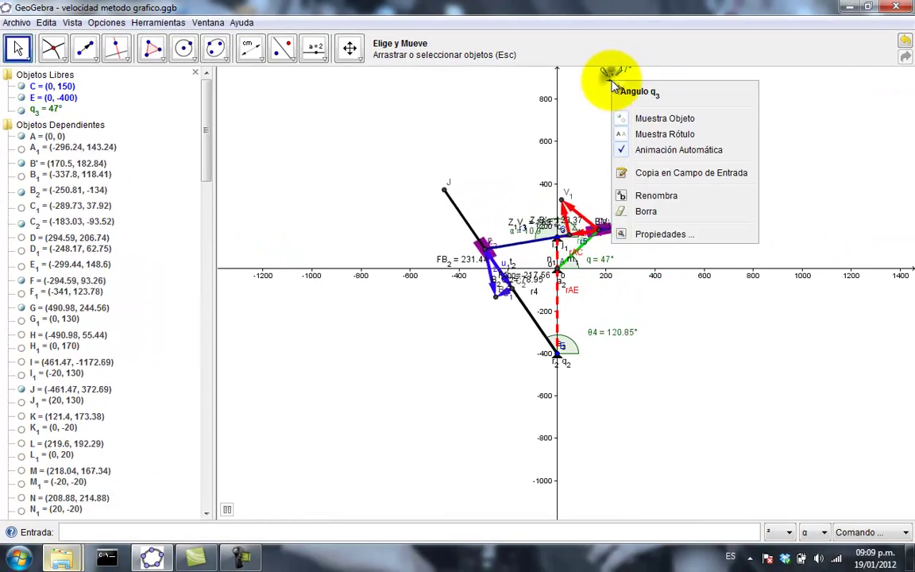
{"action": "left_click", "coordinate": [692, 151]}
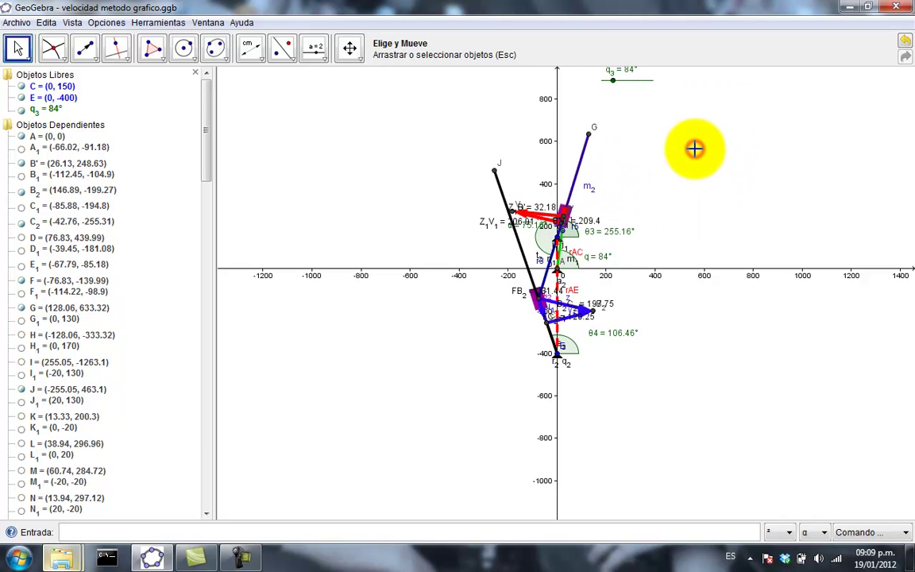
{"action": "left_click_drag", "start_coordinate": [618, 90], "coordinate": [626, 92]}
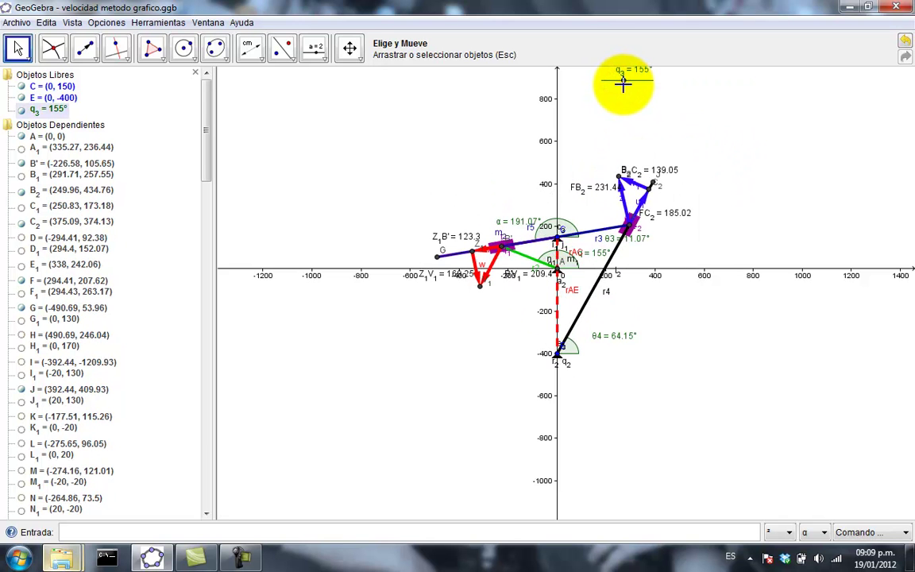
{"action": "scroll", "coordinate": [711, 157], "scroll_direction": "up", "scroll_amount": 5}
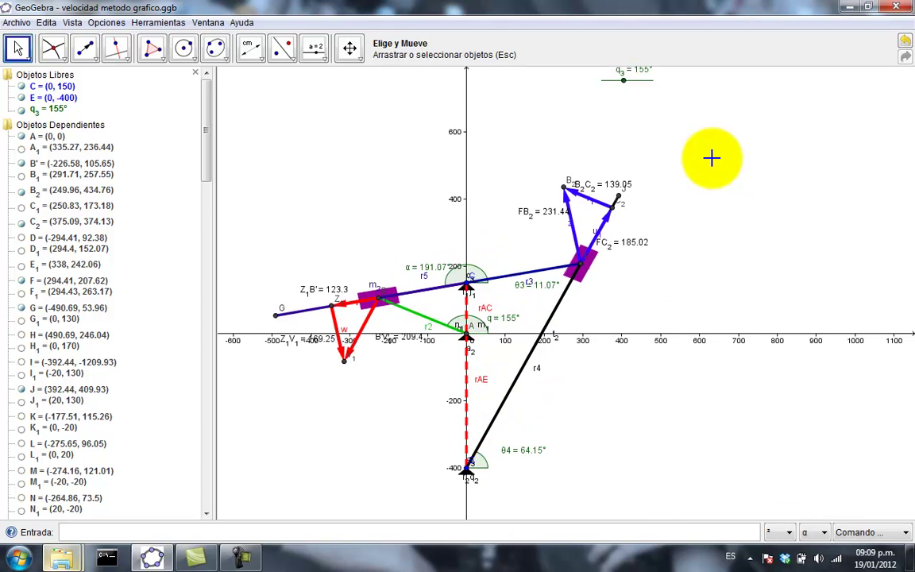
{"action": "left_click_drag", "start_coordinate": [350, 183], "coordinate": [350, 152]}
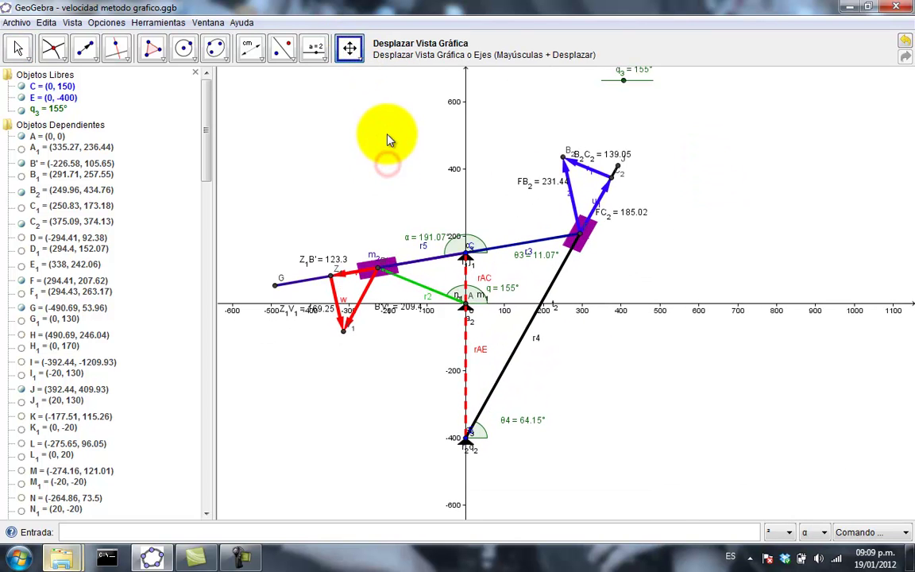
{"action": "left_click", "coordinate": [20, 50]}
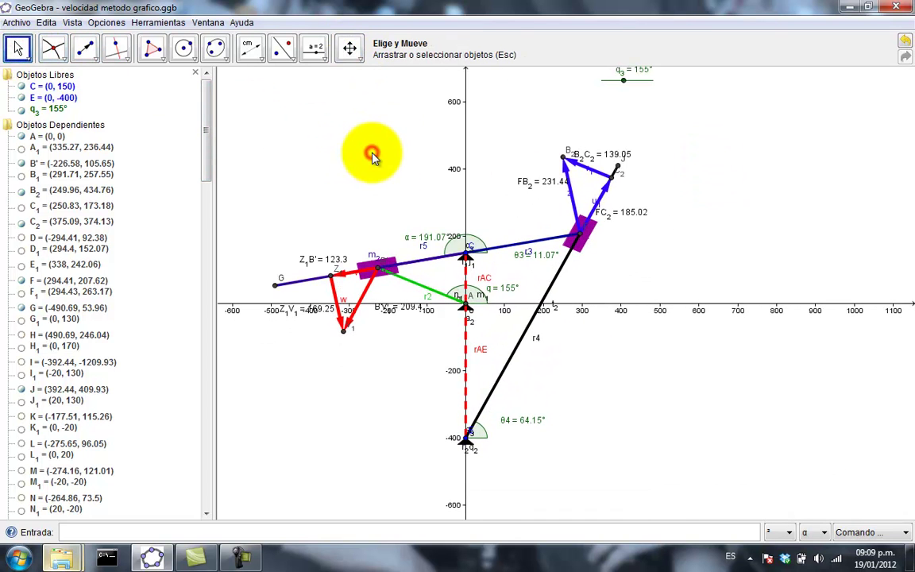